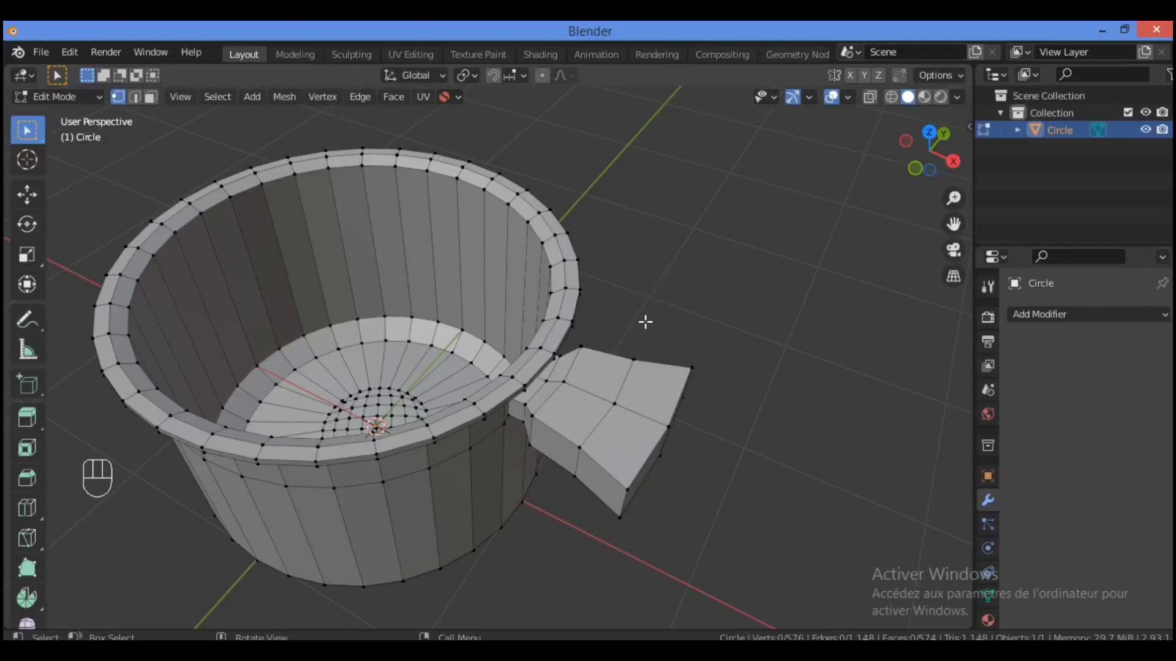
{"action": "left_click_drag", "start_coordinate": [953, 198], "coordinate": [891, 200]}
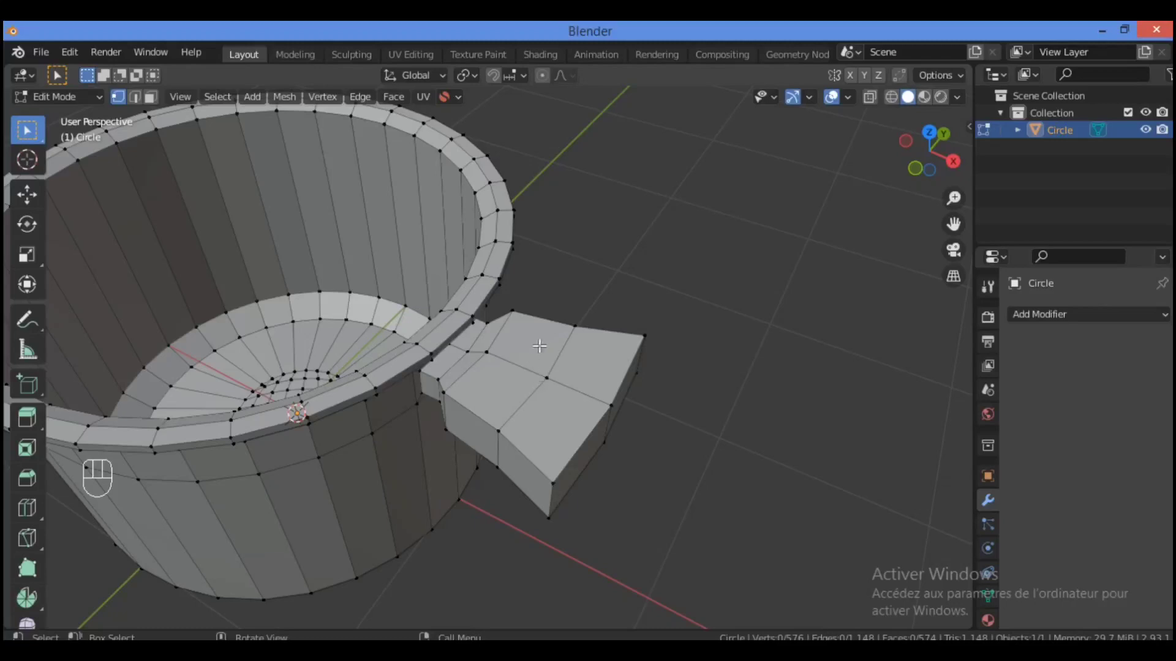
{"action": "left_click_drag", "start_coordinate": [953, 198], "coordinate": [953, 190]}
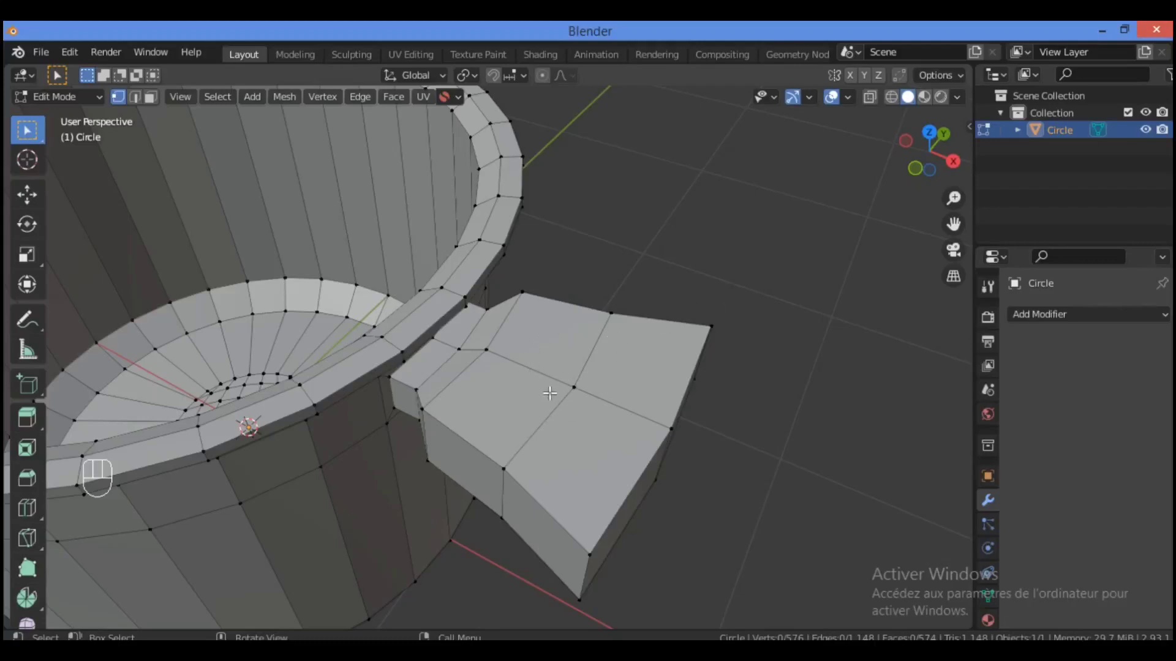
{"action": "middle_click_drag", "start_coordinate": [832, 216], "coordinate": [653, 183], "text": "shift"}
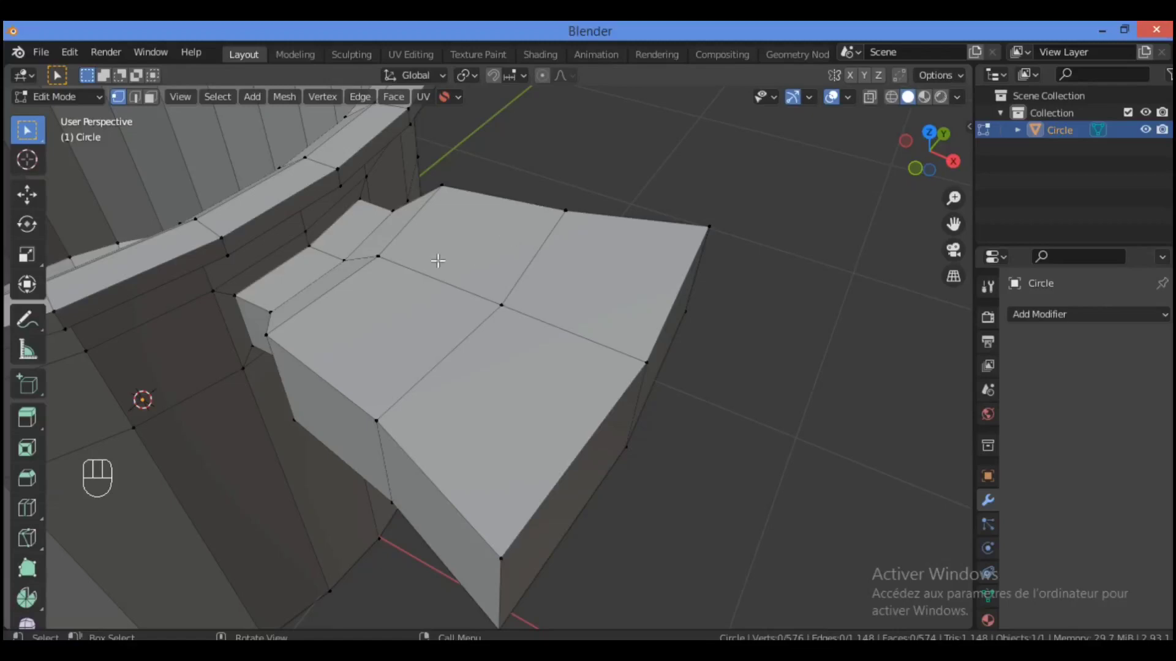
{"action": "key", "text": "k"}
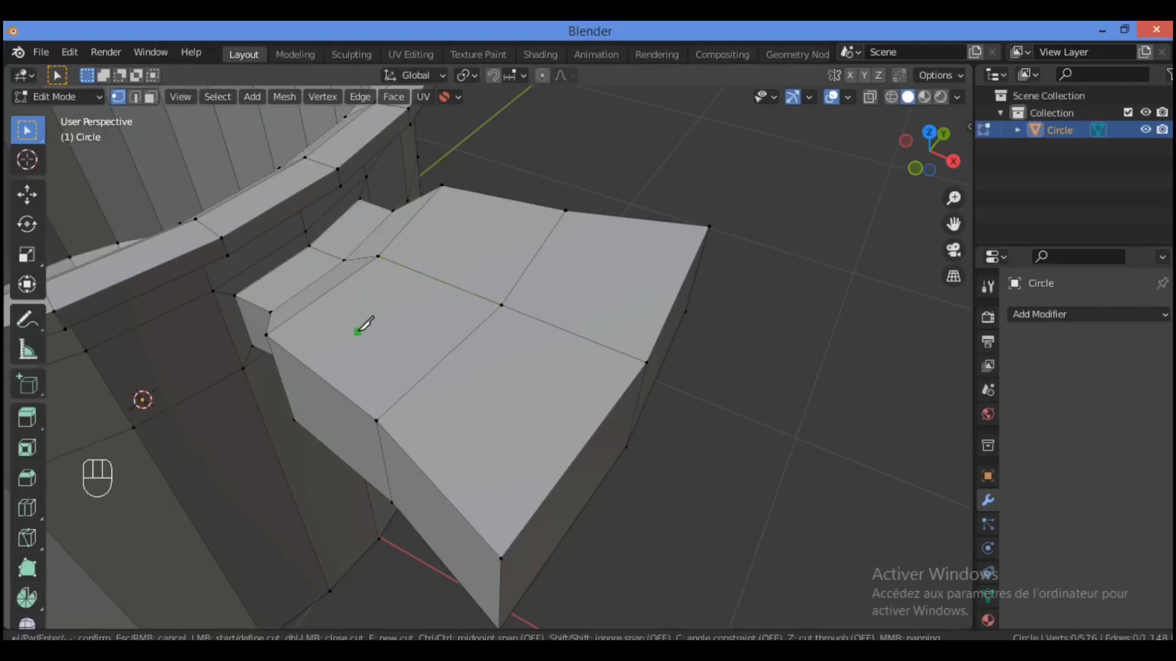
{"action": "key", "text": "Escape"}
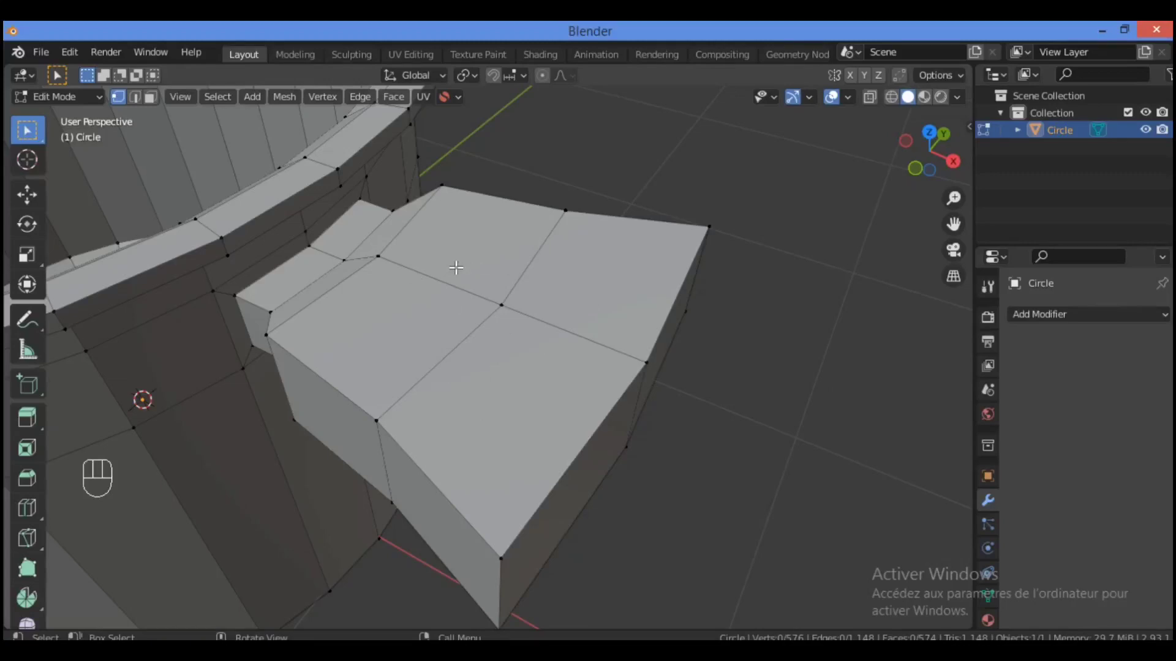
Add a Mirror modifier to the pot mesh
{"action": "key", "text": "KP_7"}
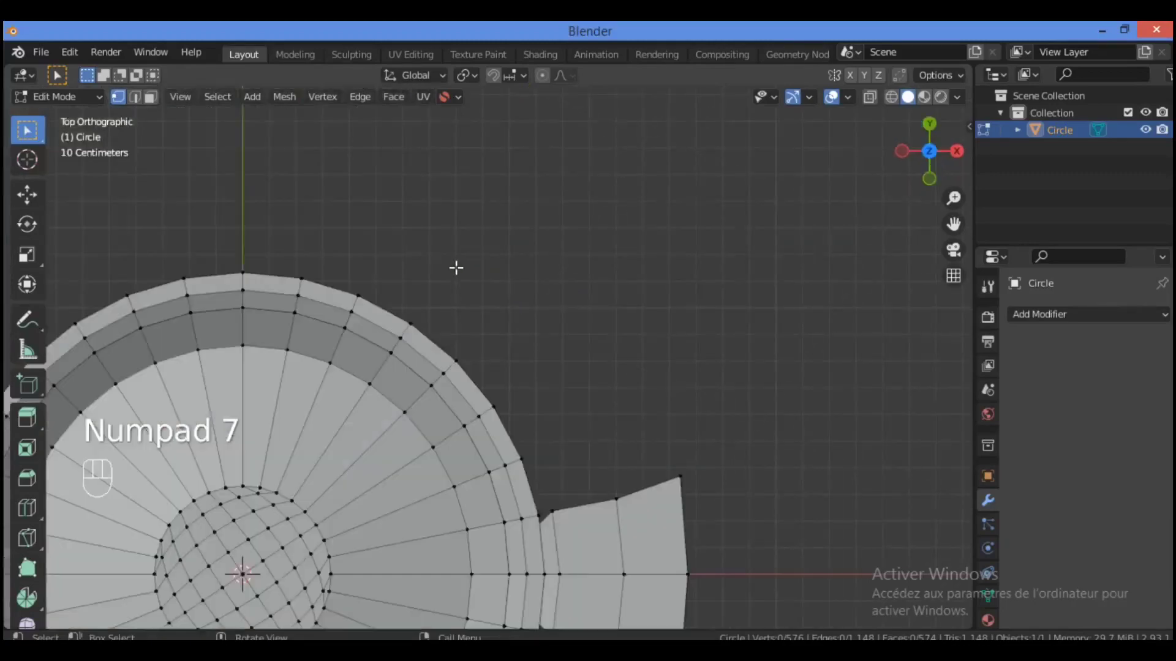
{"action": "left_click_drag", "start_coordinate": [954, 224], "coordinate": [908, 144]}
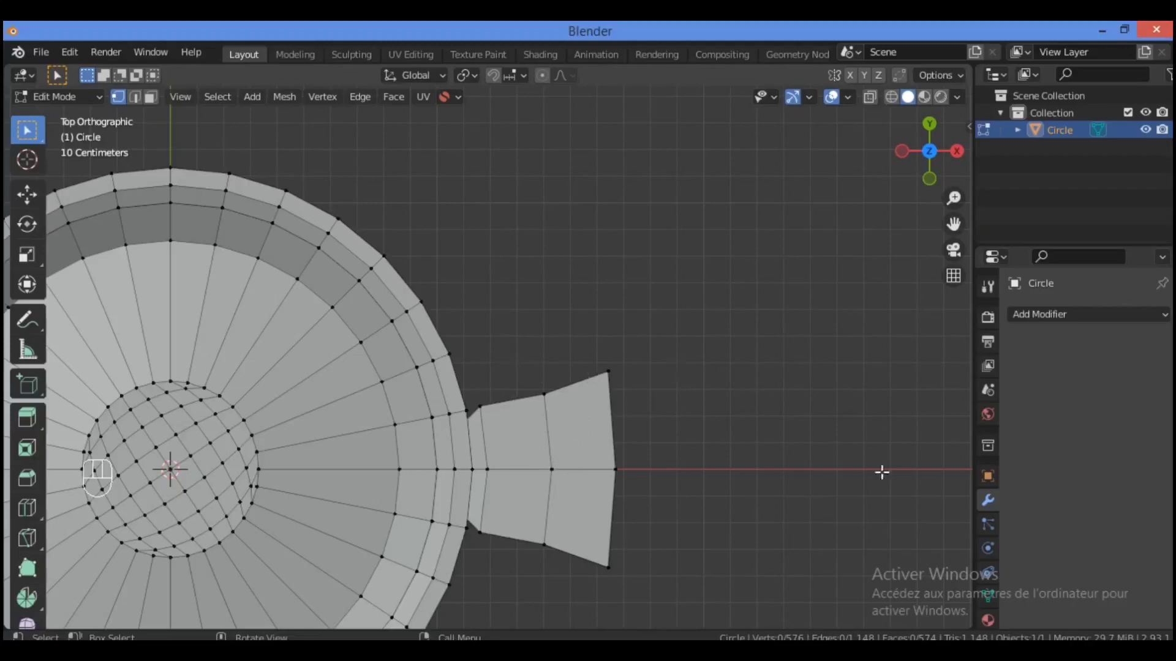
{"action": "left_click", "coordinate": [1090, 315]}
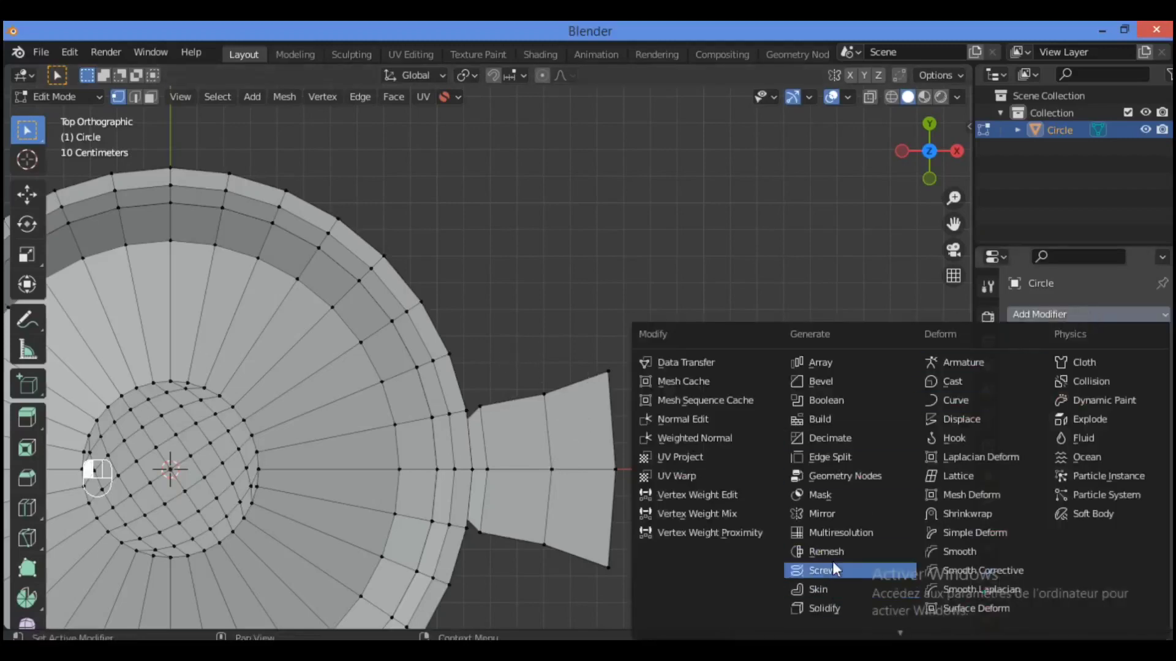
{"action": "left_click", "coordinate": [840, 512]}
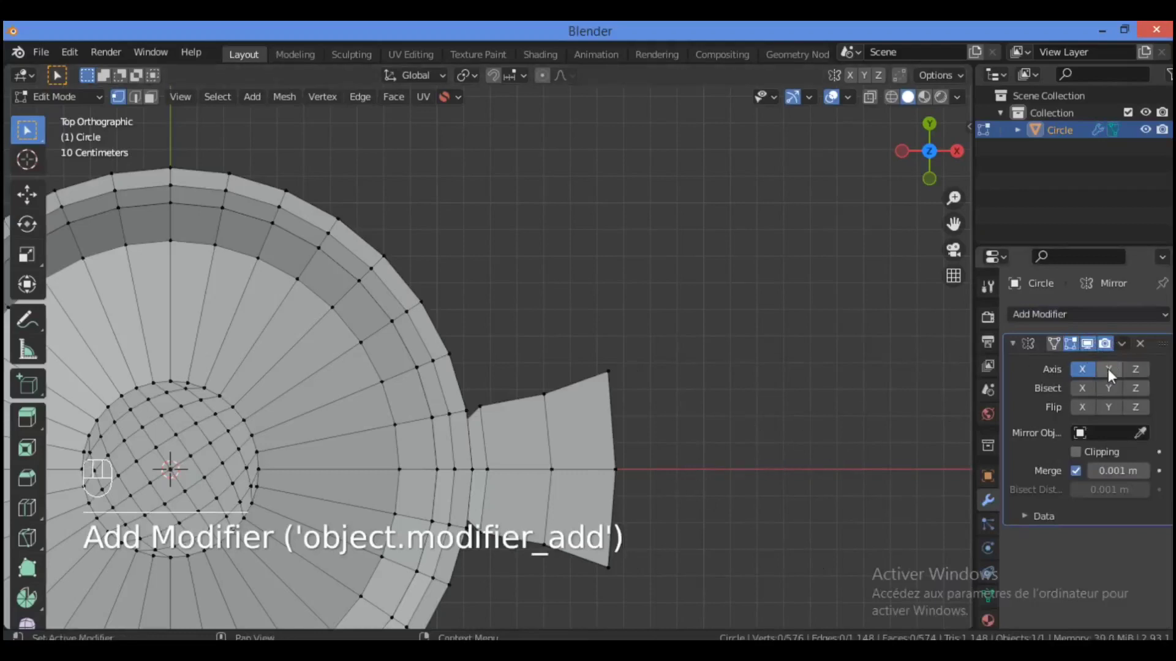
Knife-cut a three-sided outline into one half of the handle's top face, starting and ending on its centreline
{"action": "scroll", "coordinate": [642, 310], "scroll_direction": "up", "scroll_amount": 1}
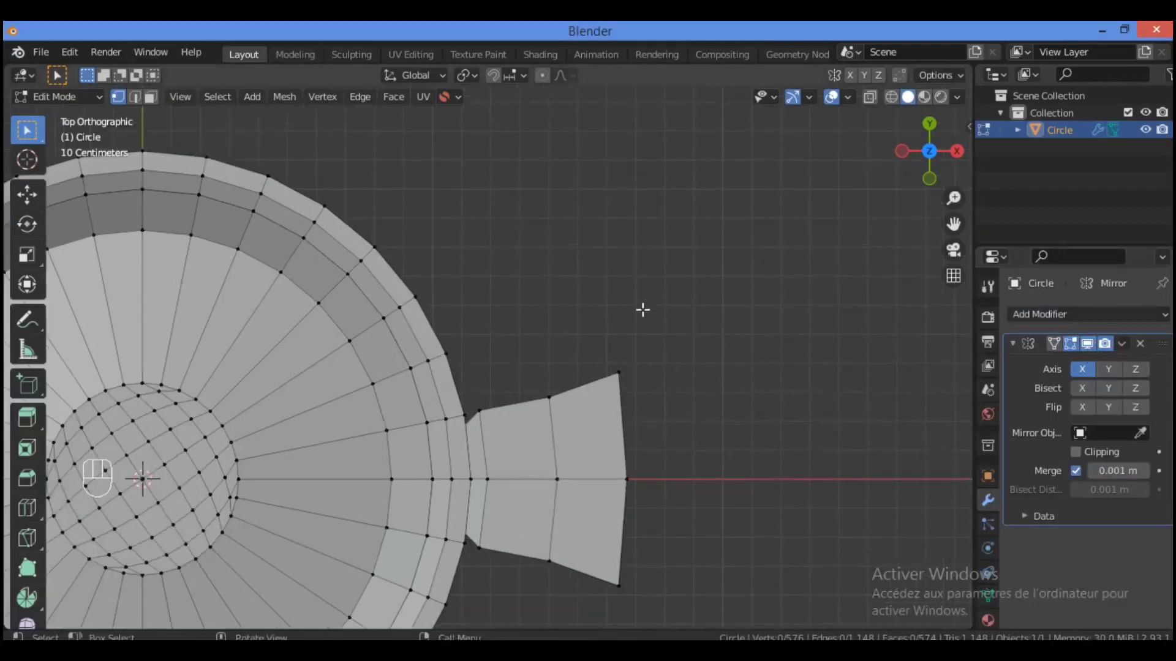
{"action": "key", "text": "k"}
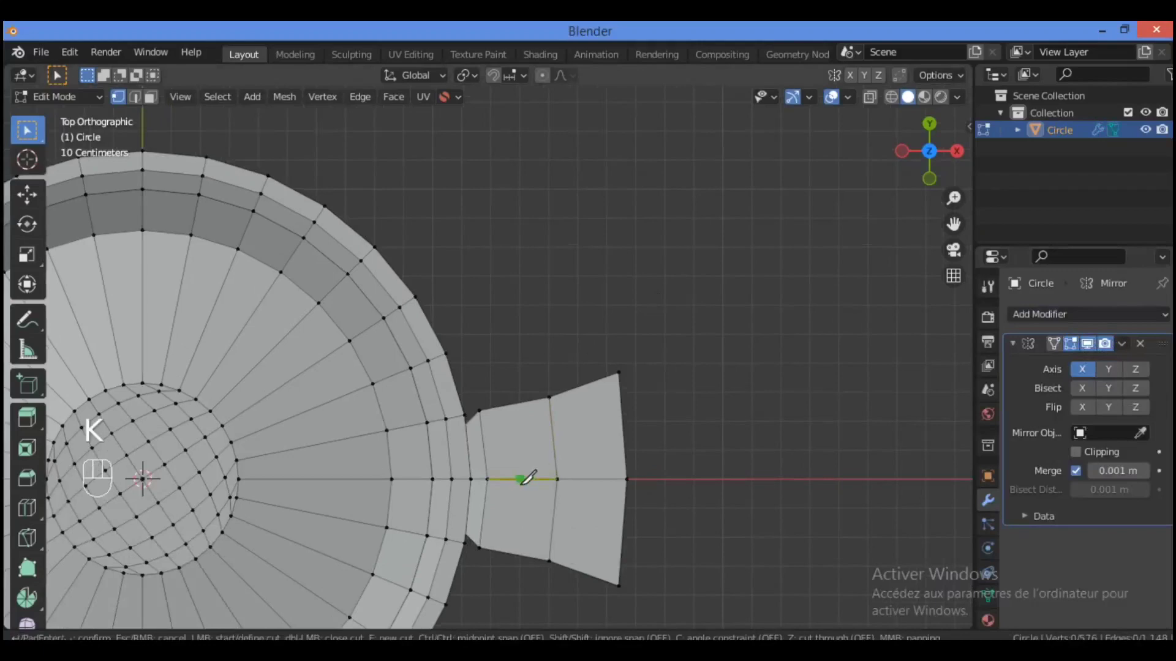
{"action": "left_click", "coordinate": [520, 479]}
{"action": "left_click", "coordinate": [520, 527]}
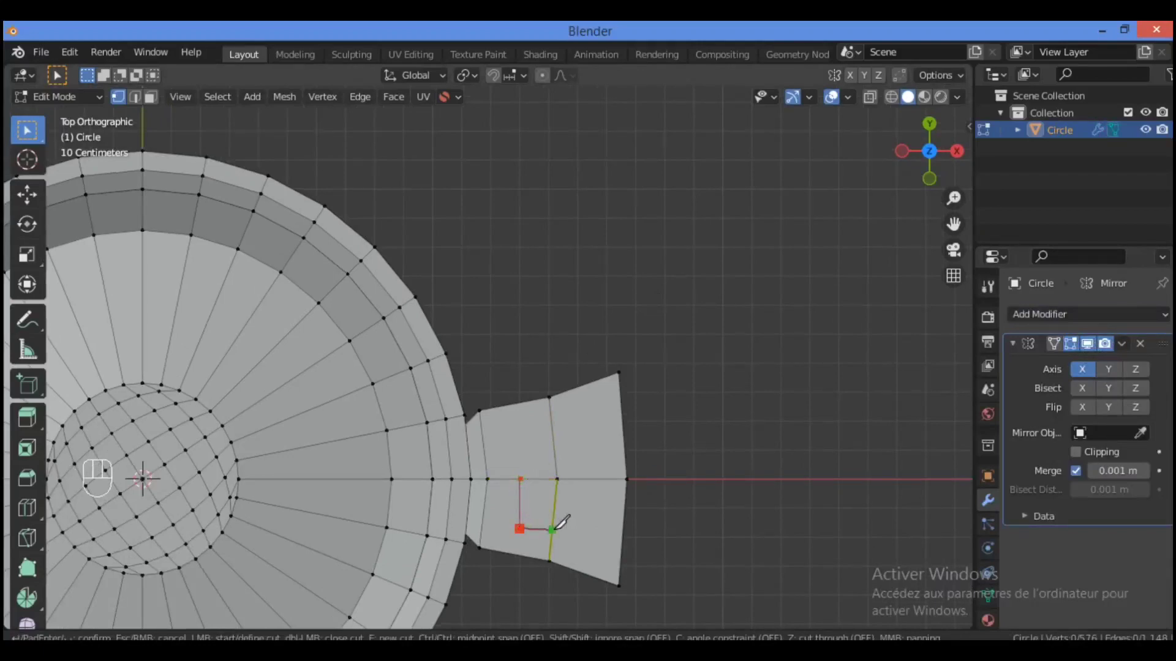
{"action": "left_click", "coordinate": [599, 541]}
{"action": "left_click", "coordinate": [600, 479]}
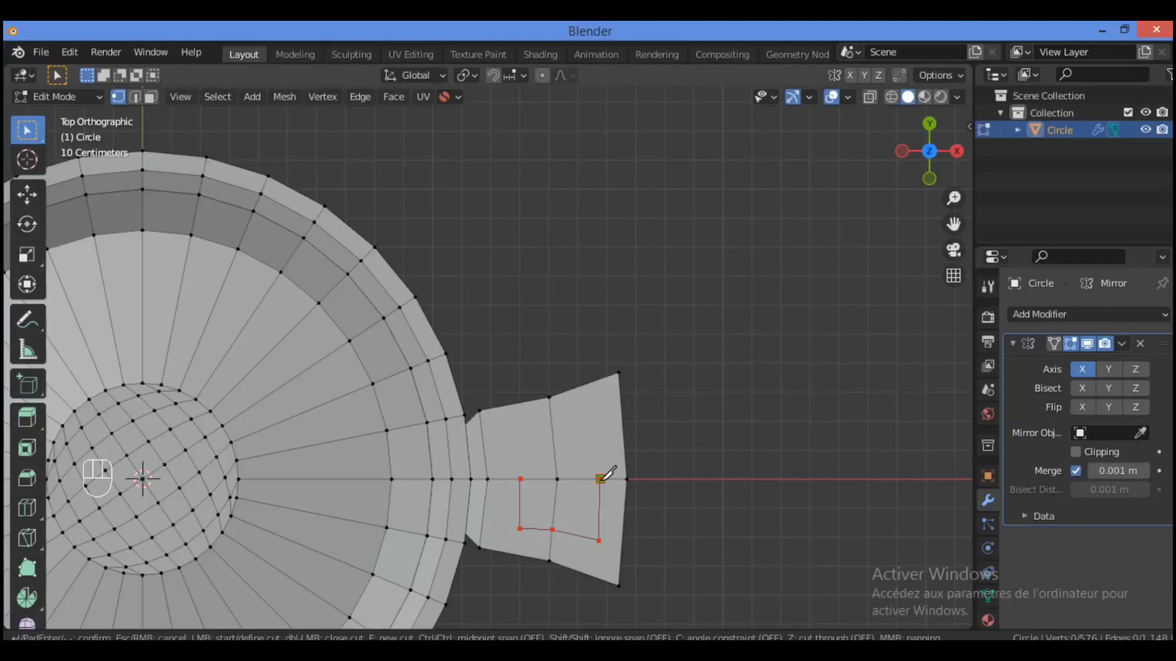
{"action": "key", "text": "Return"}
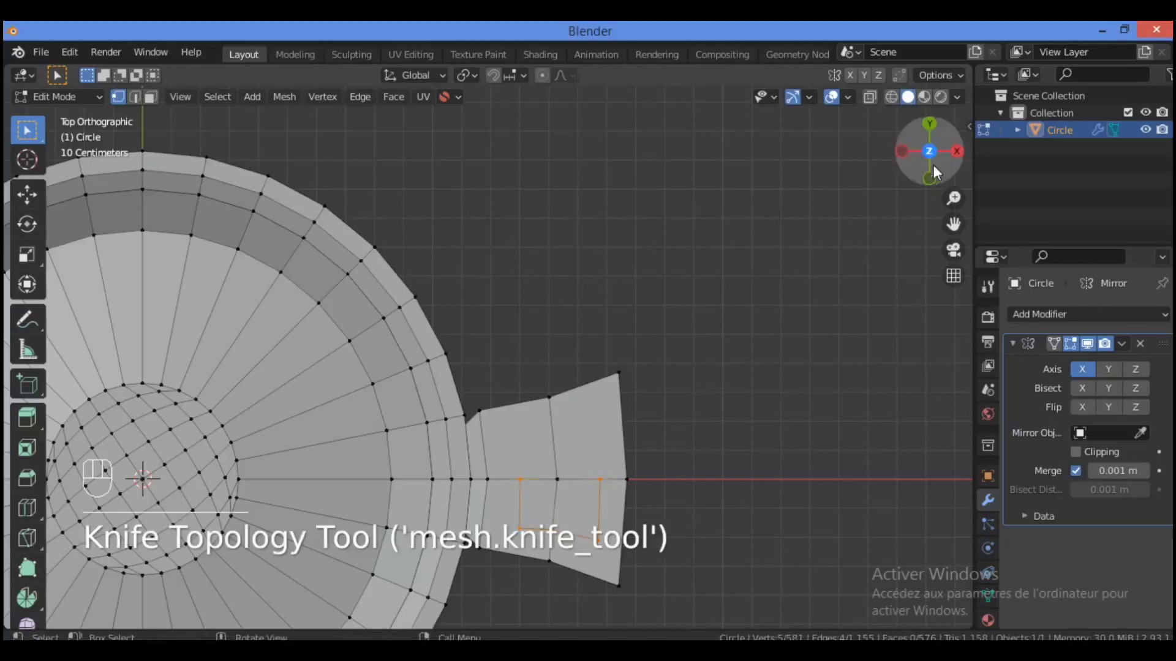
Delete the two faces enclosed by the knife-cut outline on top of the handle
{"action": "left_click_drag", "start_coordinate": [934, 171], "coordinate": [929, 137]}
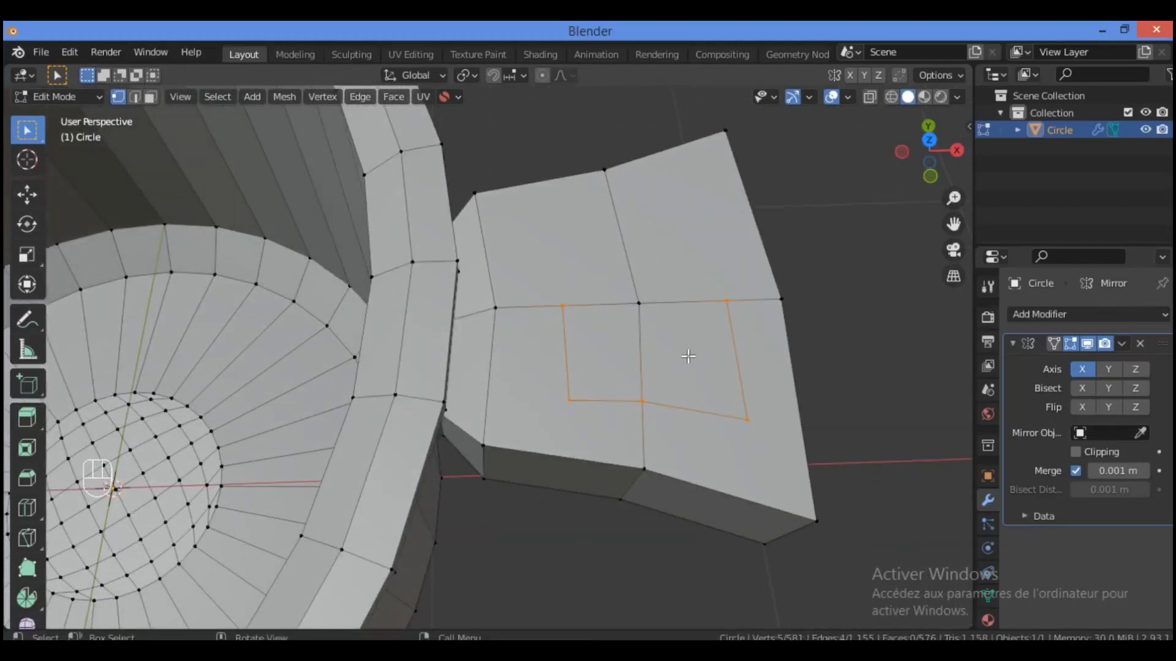
{"action": "key", "text": "3"}
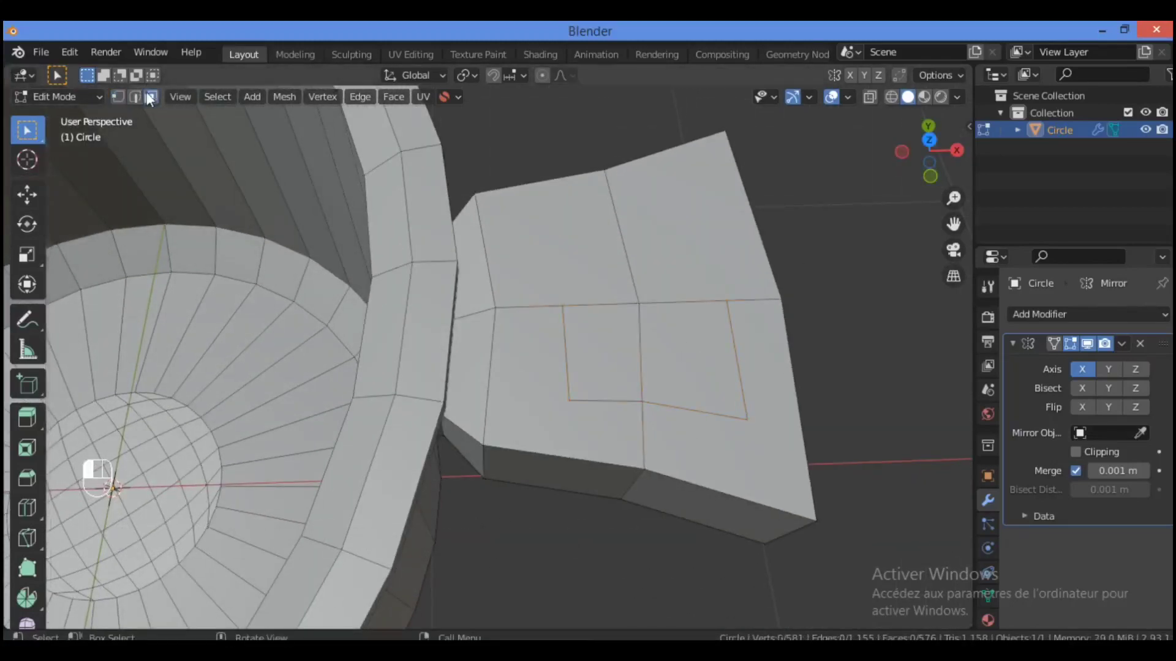
{"action": "left_click", "coordinate": [660, 345]}
{"action": "left_click", "coordinate": [612, 360], "text": "shift"}
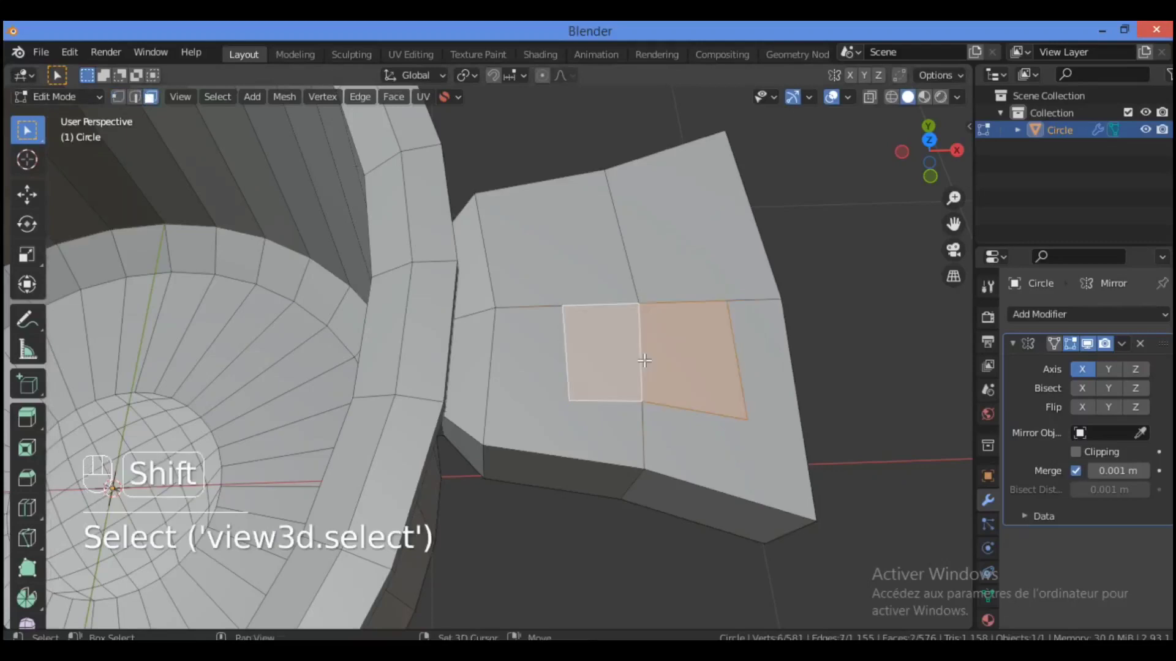
{"action": "key", "text": "x"}
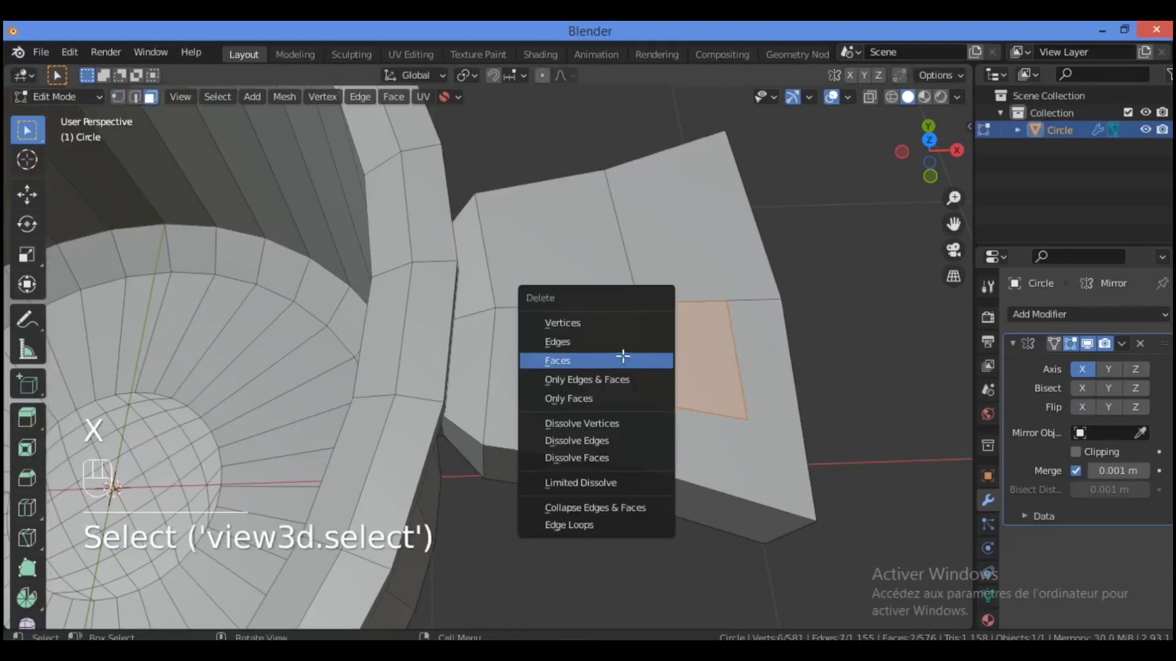
{"action": "left_click", "coordinate": [620, 360]}
Set the Mirror modifier to the Y axis only, with Bisect Y, Flip Y, Clipping and on-cage display enabled
{"action": "left_click_drag", "start_coordinate": [923, 167], "coordinate": [946, 203]}
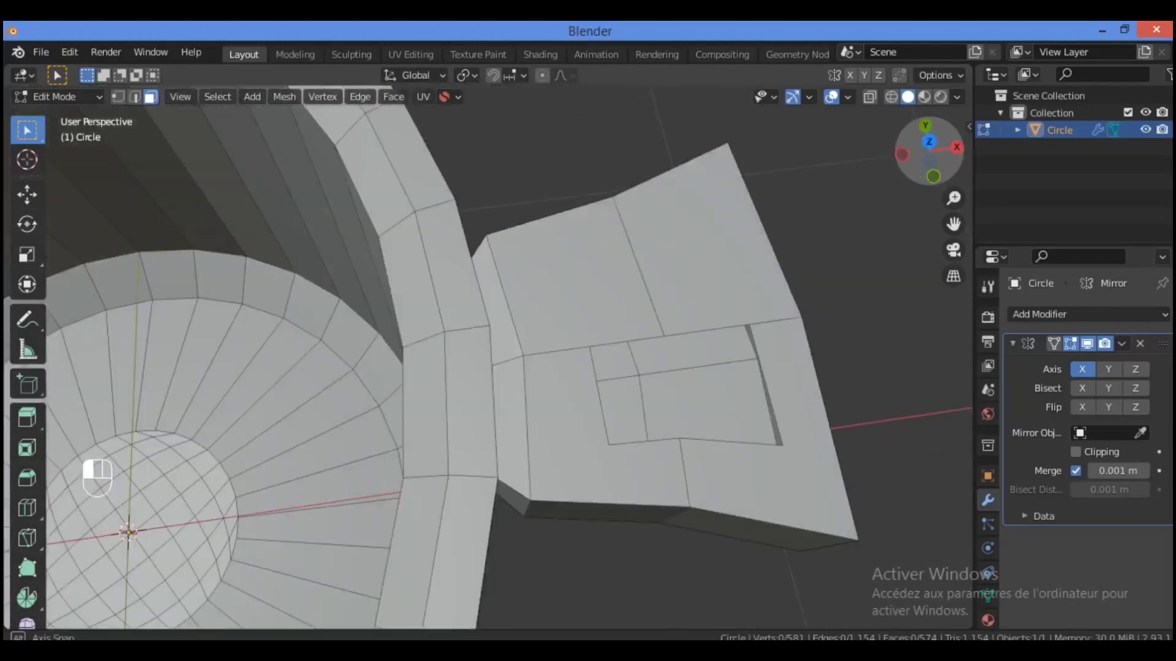
{"action": "left_click", "coordinate": [707, 308]}
{"action": "left_click", "coordinate": [606, 306]}
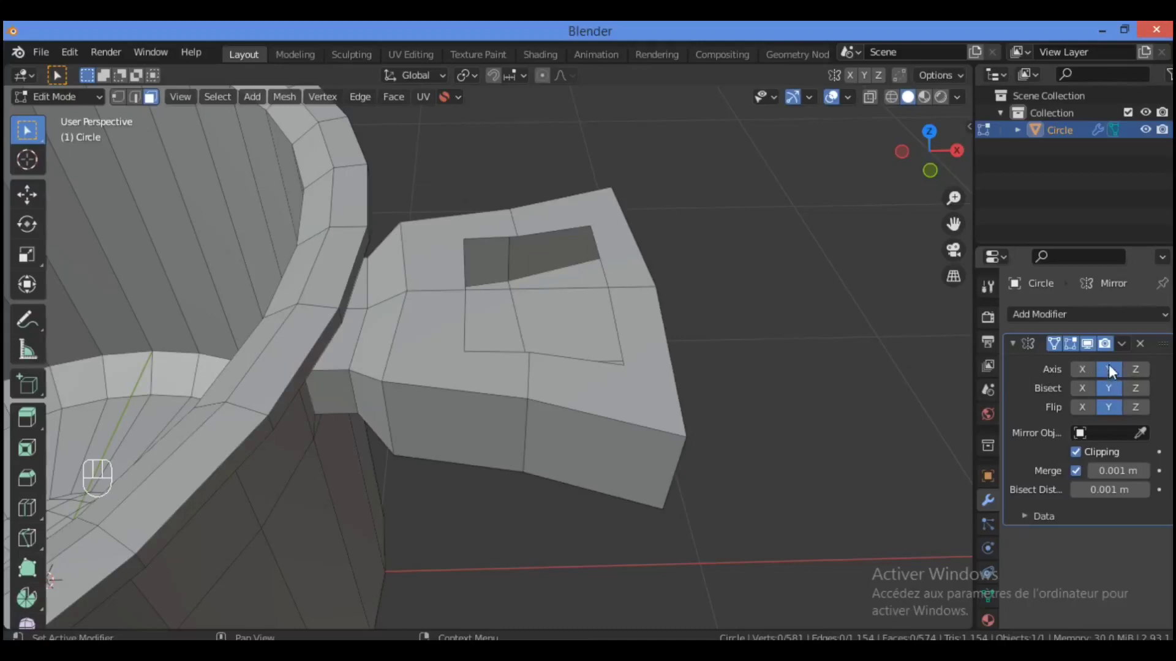
{"action": "left_click_drag", "start_coordinate": [931, 150], "coordinate": [762, 250]}
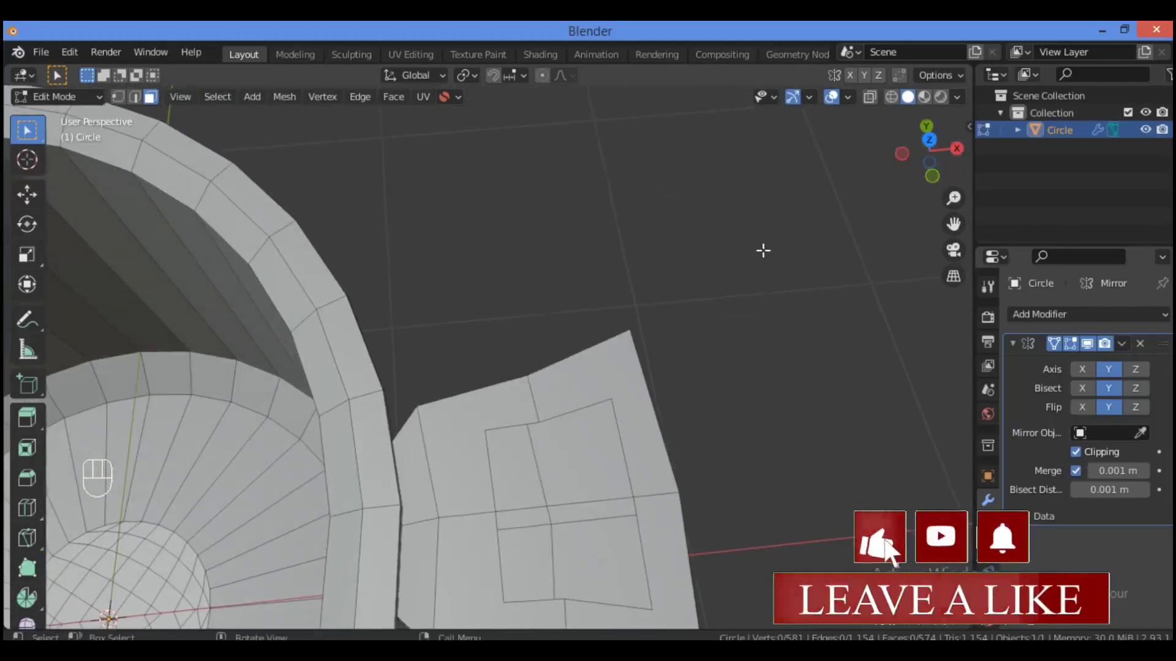
{"action": "key", "text": "KP_7"}
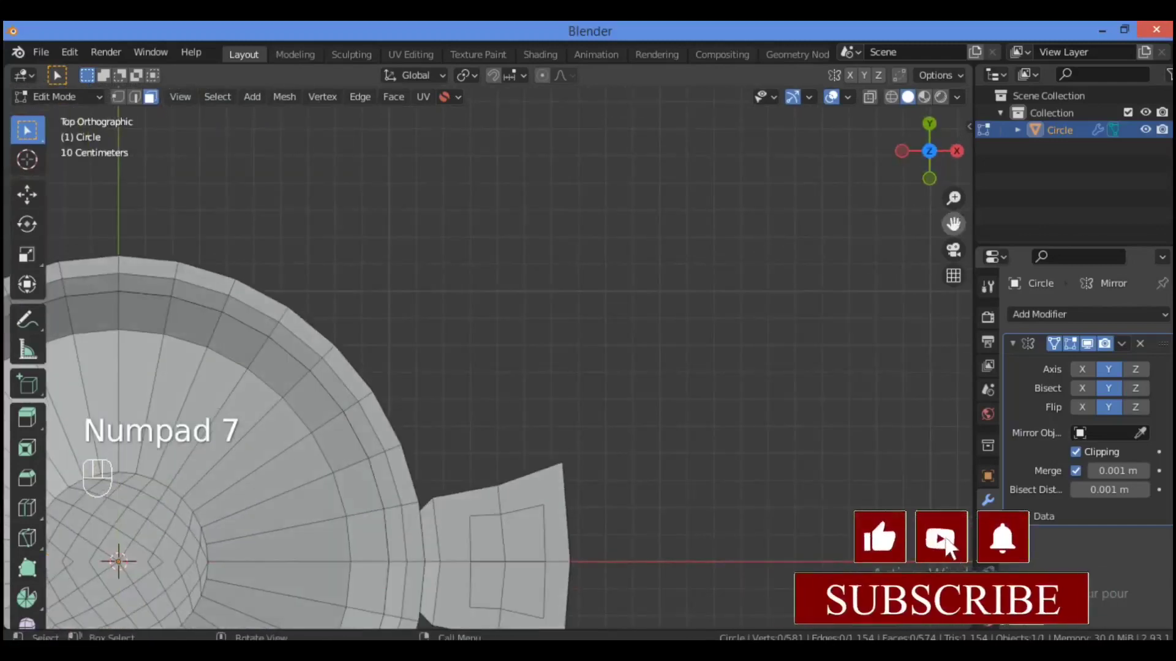
{"action": "left_click_drag", "start_coordinate": [953, 223], "coordinate": [969, 62]}
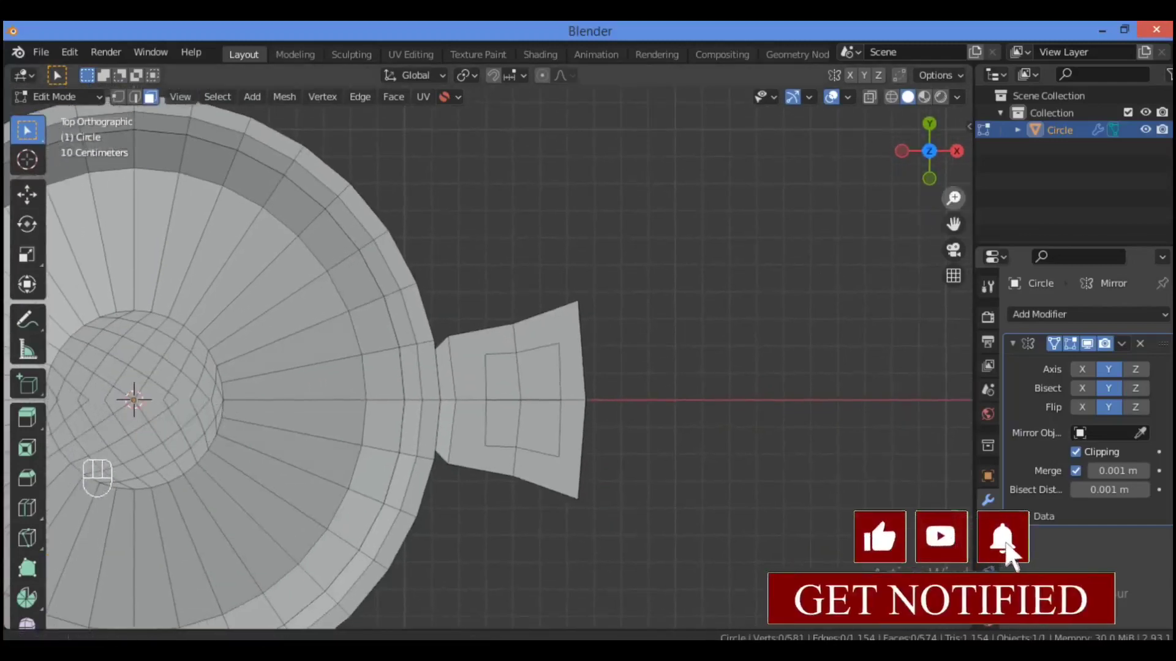
{"action": "left_click_drag", "start_coordinate": [953, 197], "coordinate": [953, 101]}
{"action": "left_click_drag", "start_coordinate": [953, 224], "coordinate": [922, 137]}
{"action": "left_click_drag", "start_coordinate": [535, 367], "coordinate": [490, 393]}
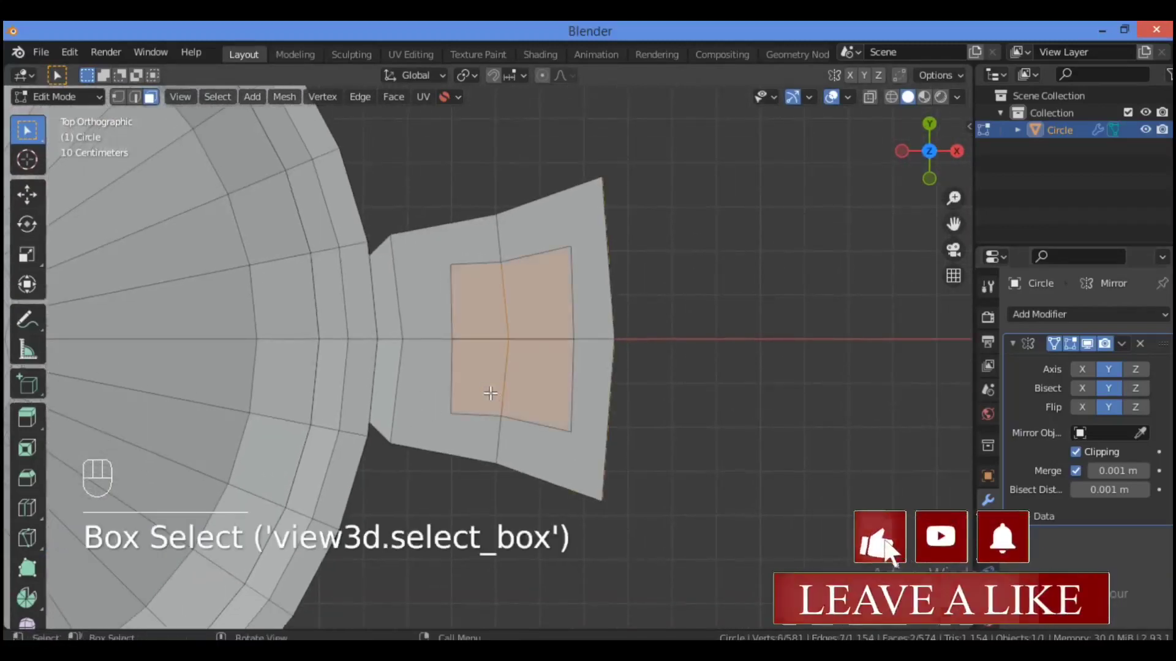
{"action": "left_click", "coordinate": [704, 354]}
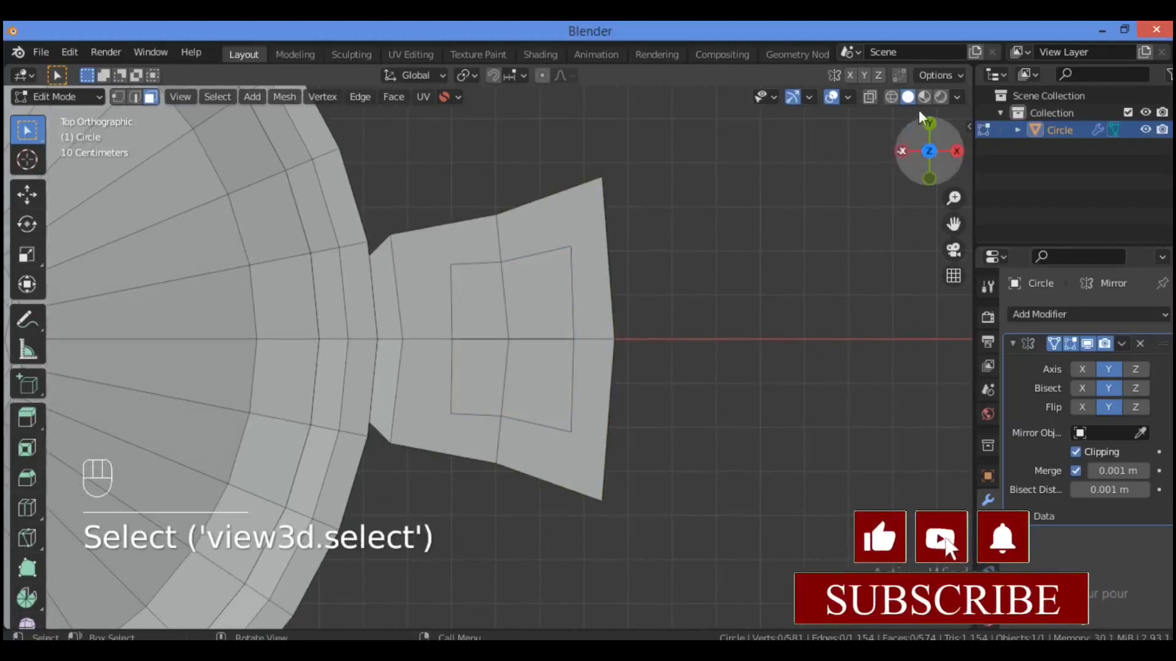
Show the mesh as see-through wireframe from the bottom orthographic view and switch to vertex selection
{"action": "key", "text": "alt+z"}
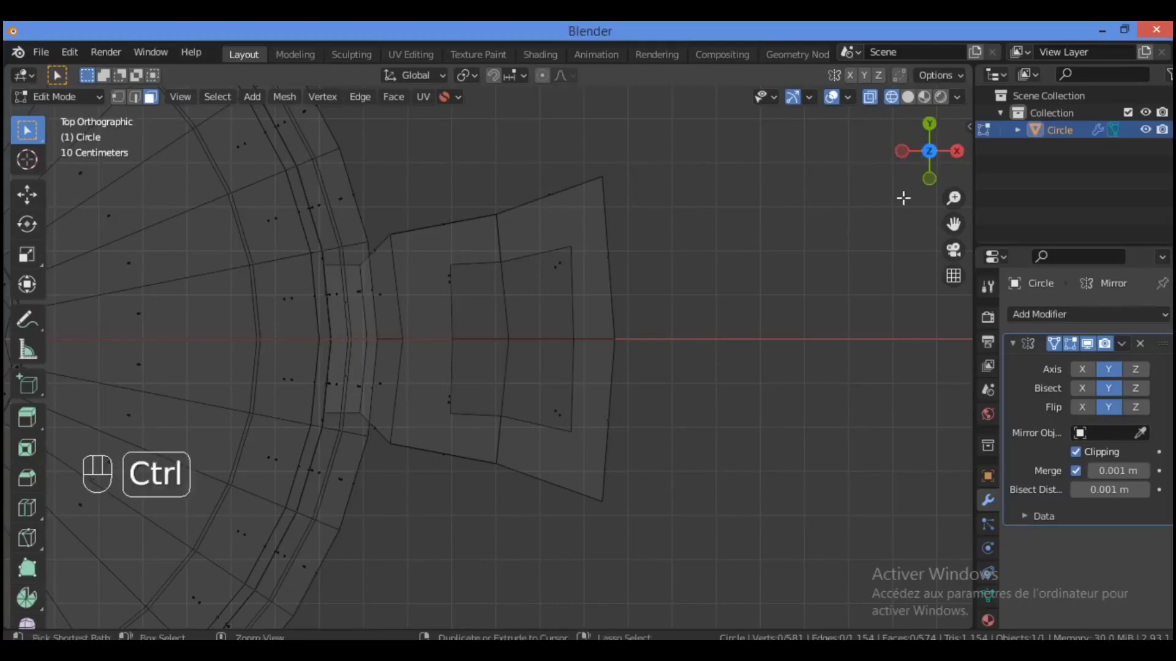
{"action": "key", "text": "ctrl+KP_7"}
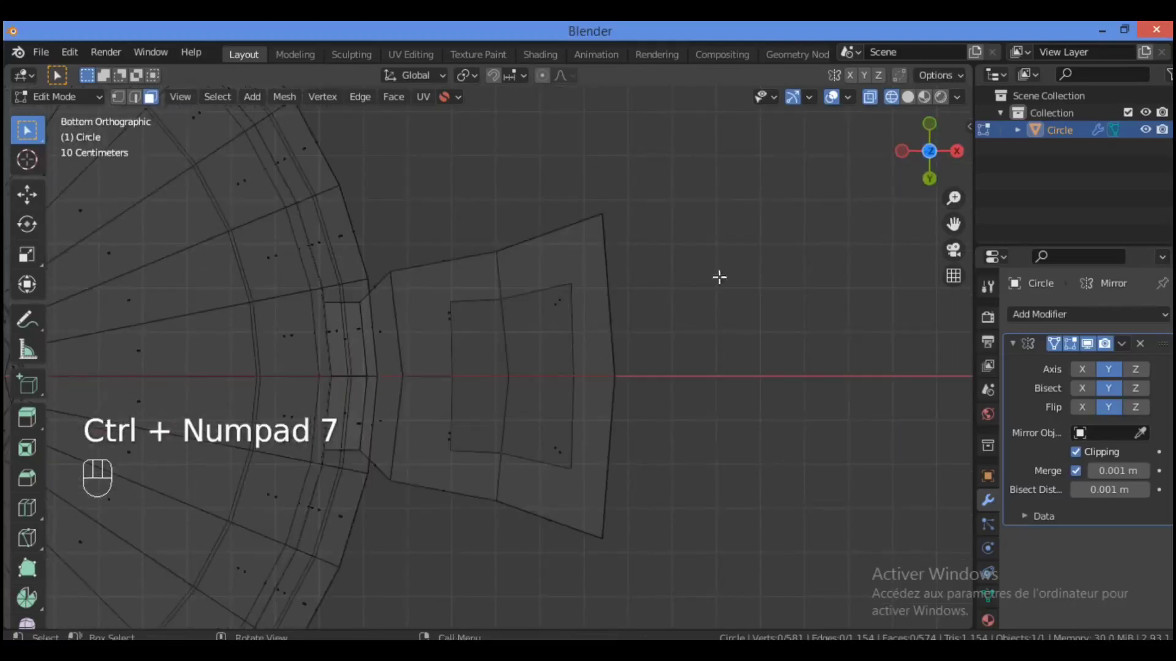
{"action": "key", "text": "k"}
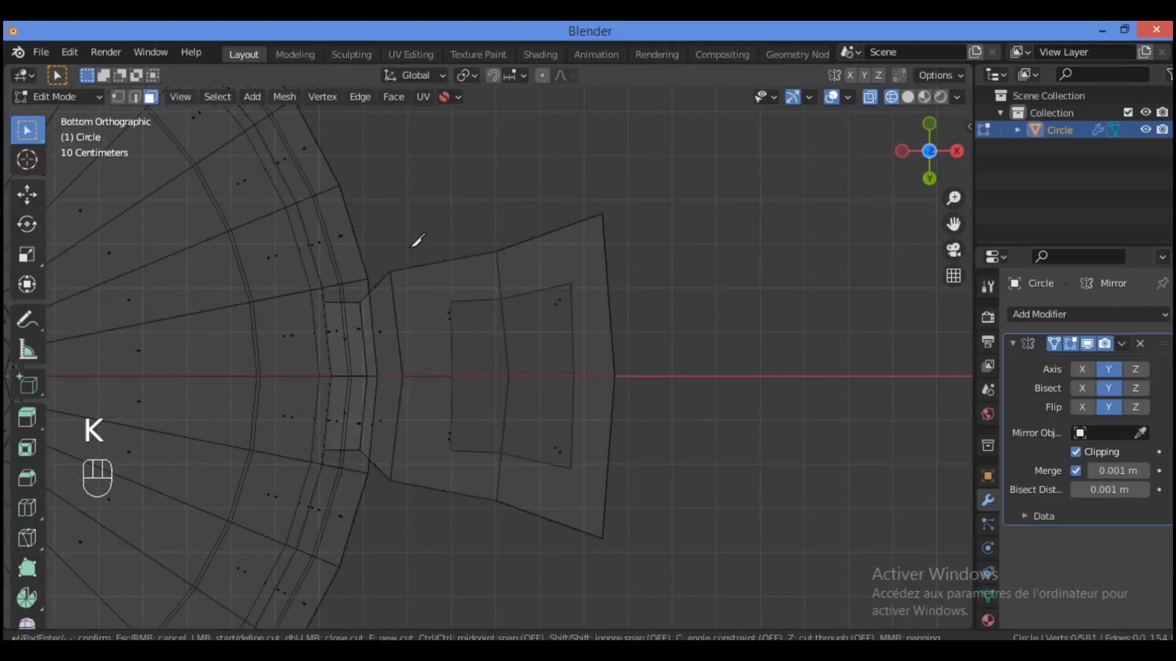
{"action": "key", "text": "Escape"}
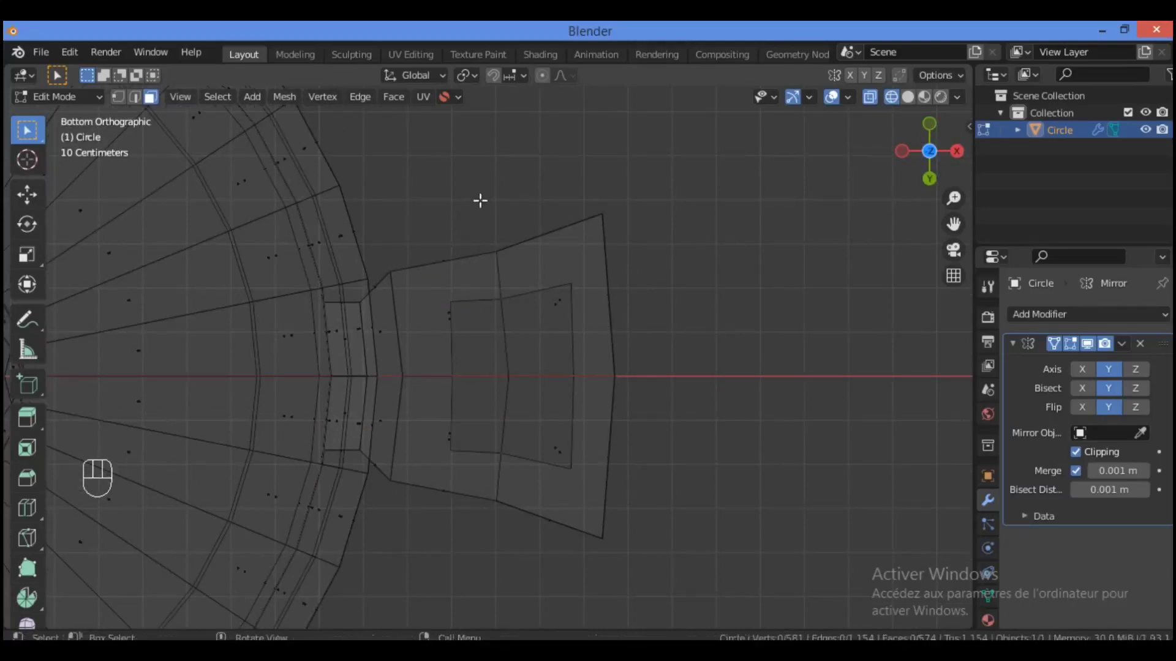
{"action": "left_click", "coordinate": [117, 98]}
Try to knife-cut the handle's underside along the three points of the top opening's long side
{"action": "key", "text": "k"}
{"action": "left_click", "coordinate": [450, 301]}
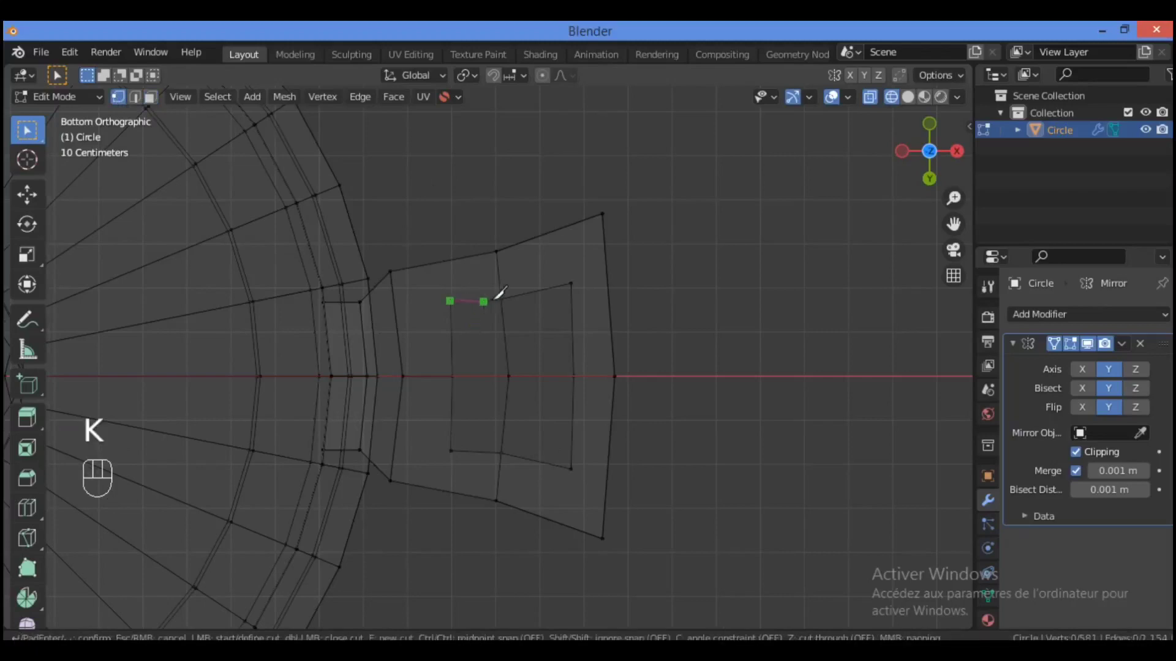
{"action": "left_click", "coordinate": [500, 299]}
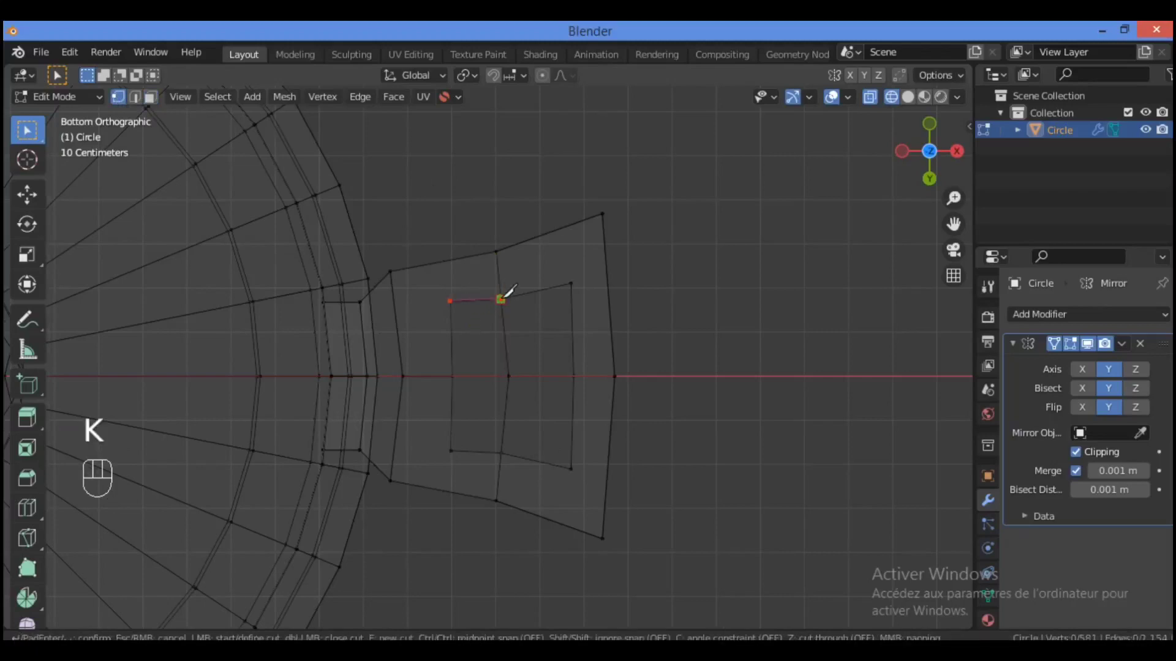
{"action": "left_click", "coordinate": [572, 285]}
{"action": "key", "text": "Return"}
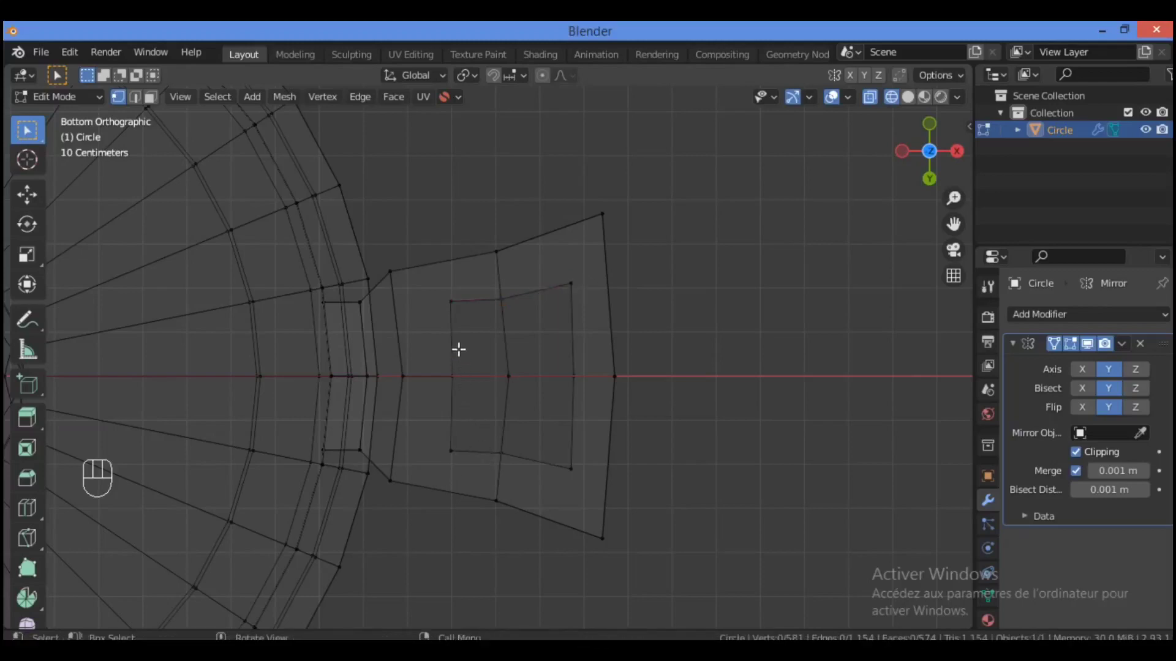
Knife-cut two connected edges into the handle's underside, tracing the long side of the opening on top
{"action": "key", "text": "k"}
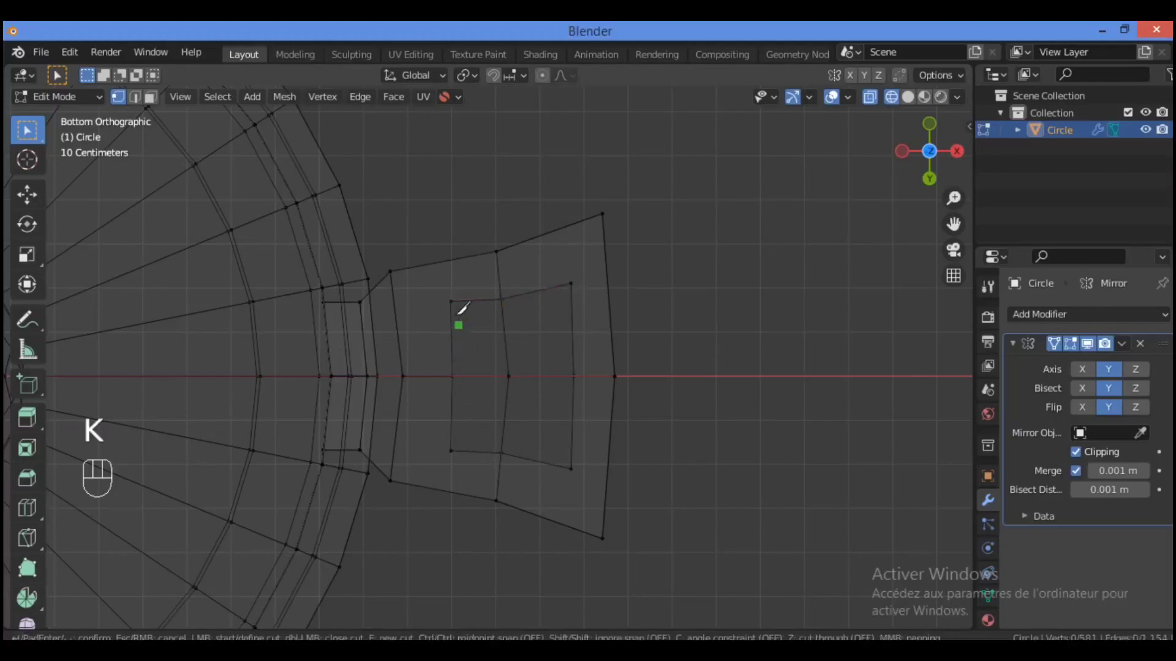
{"action": "left_click", "coordinate": [449, 302]}
{"action": "left_click", "coordinate": [503, 300]}
{"action": "left_click", "coordinate": [573, 301]}
{"action": "left_click", "coordinate": [572, 469]}
{"action": "left_click", "coordinate": [451, 448]}
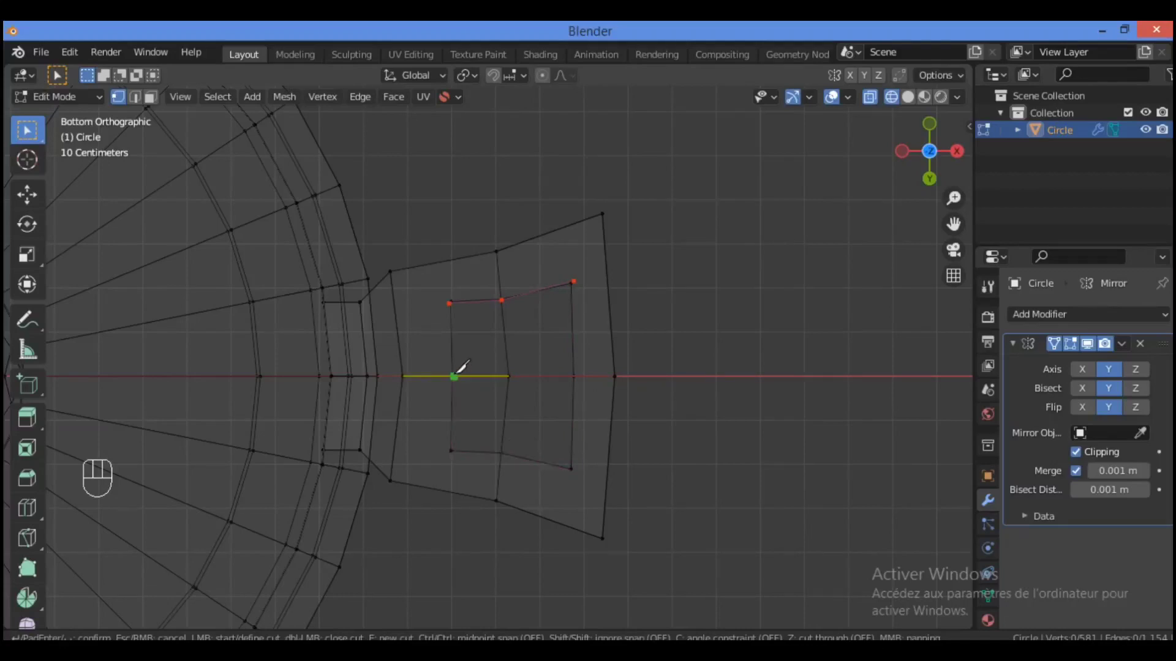
{"action": "key", "text": "Return"}
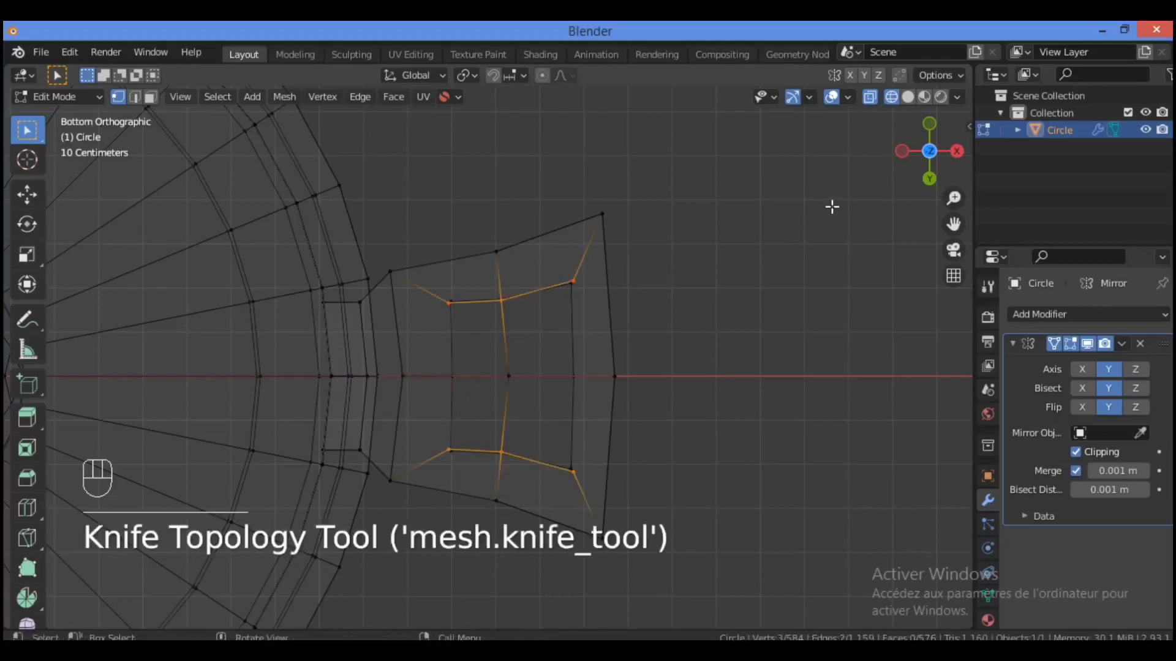
Show the handle as see-through wireframe from the bottom orthographic view
{"action": "left_click_drag", "start_coordinate": [939, 167], "coordinate": [586, 221]}
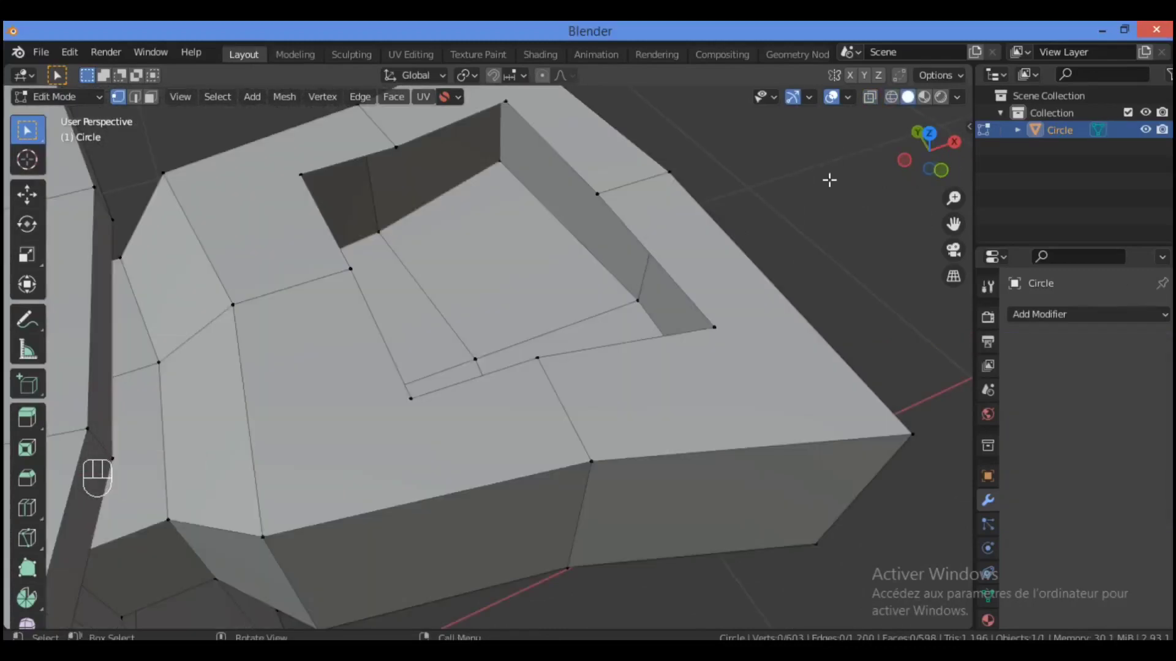
{"action": "key", "text": "KP_7"}
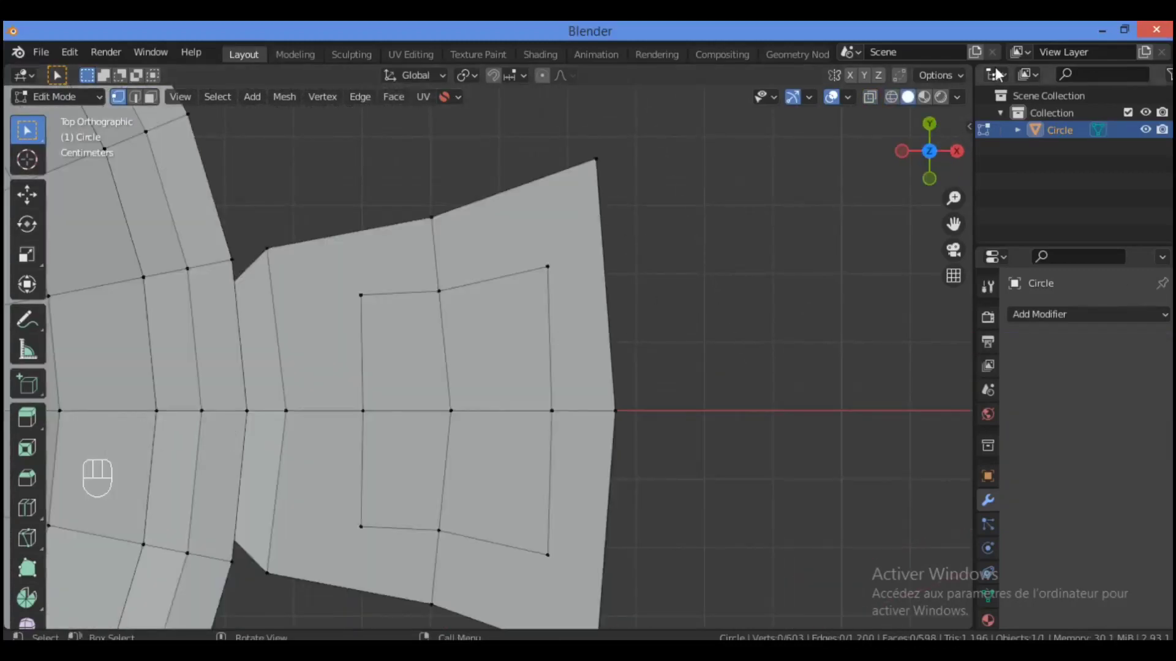
{"action": "left_click", "coordinate": [869, 96]}
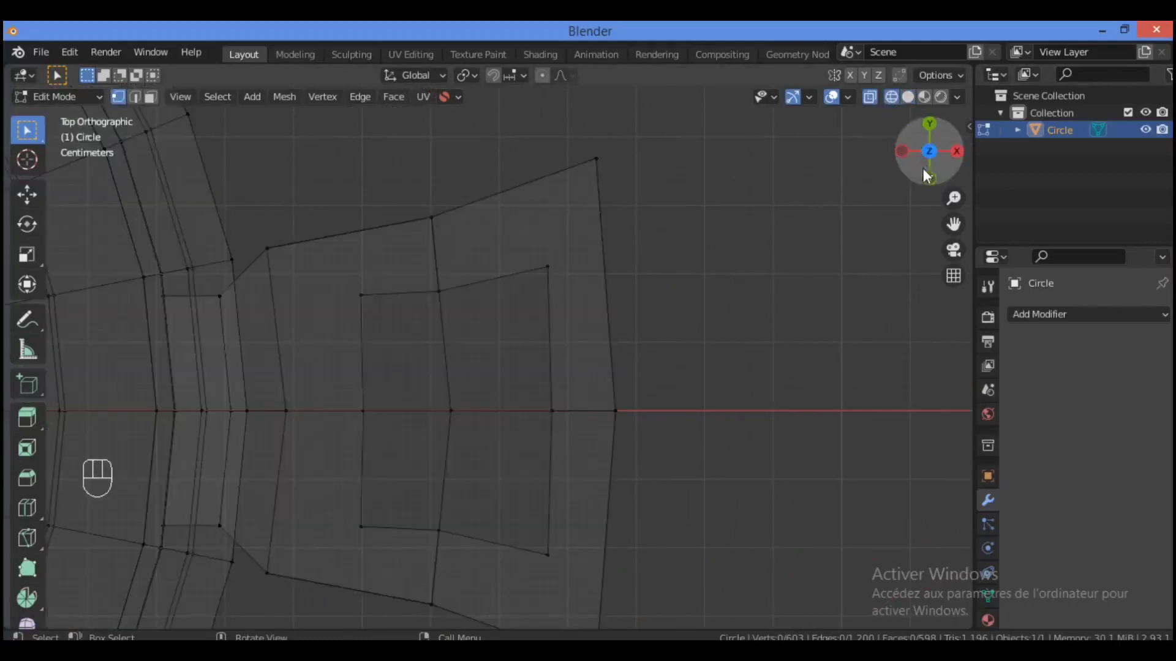
{"action": "key", "text": "ctrl+KP_7"}
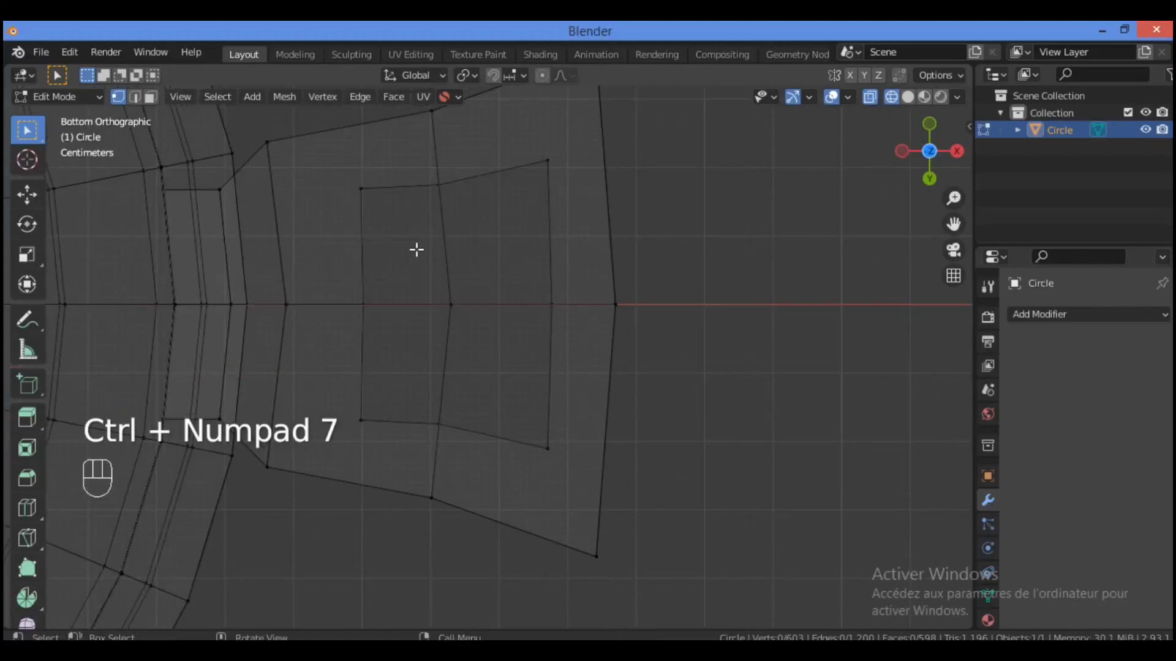
Knife-cut a closed outline into the handle's underside, tracing every corner and midpoint of the opening on top
{"action": "key", "text": "k"}
{"action": "left_click", "coordinate": [362, 188]}
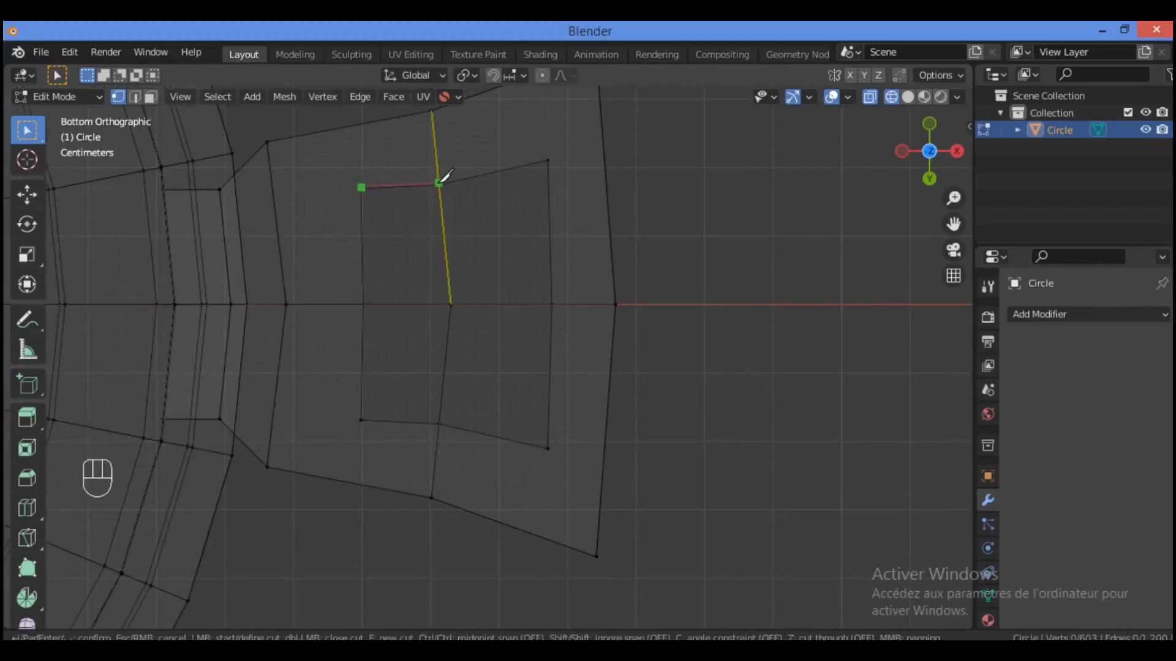
{"action": "left_click", "coordinate": [438, 183]}
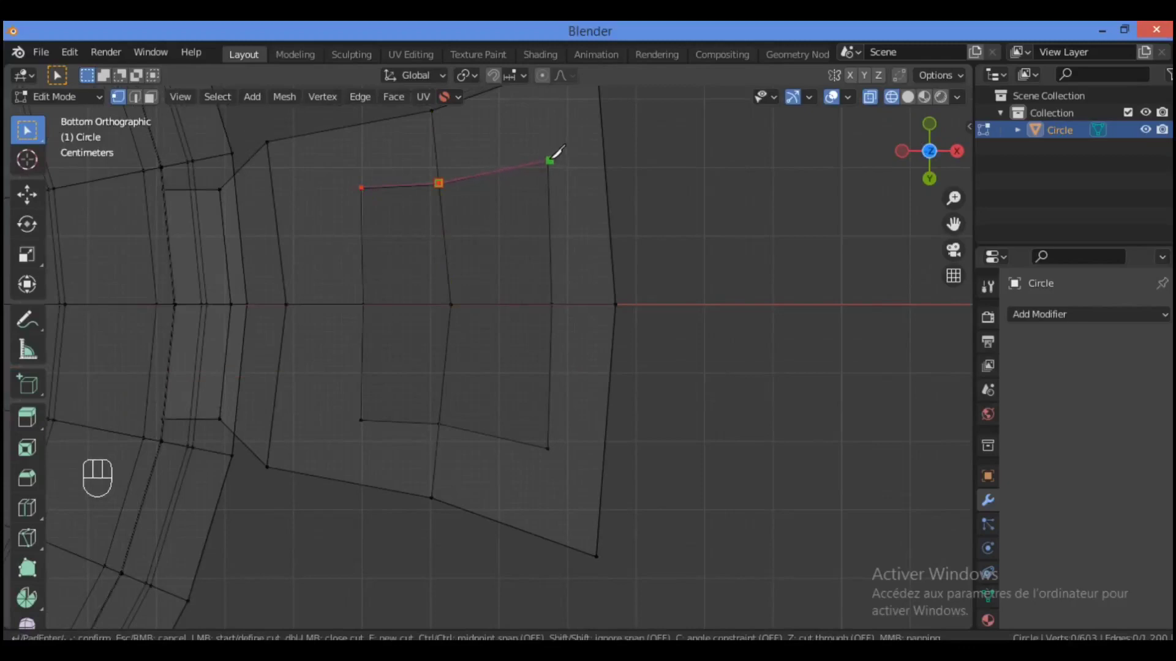
{"action": "left_click", "coordinate": [550, 161]}
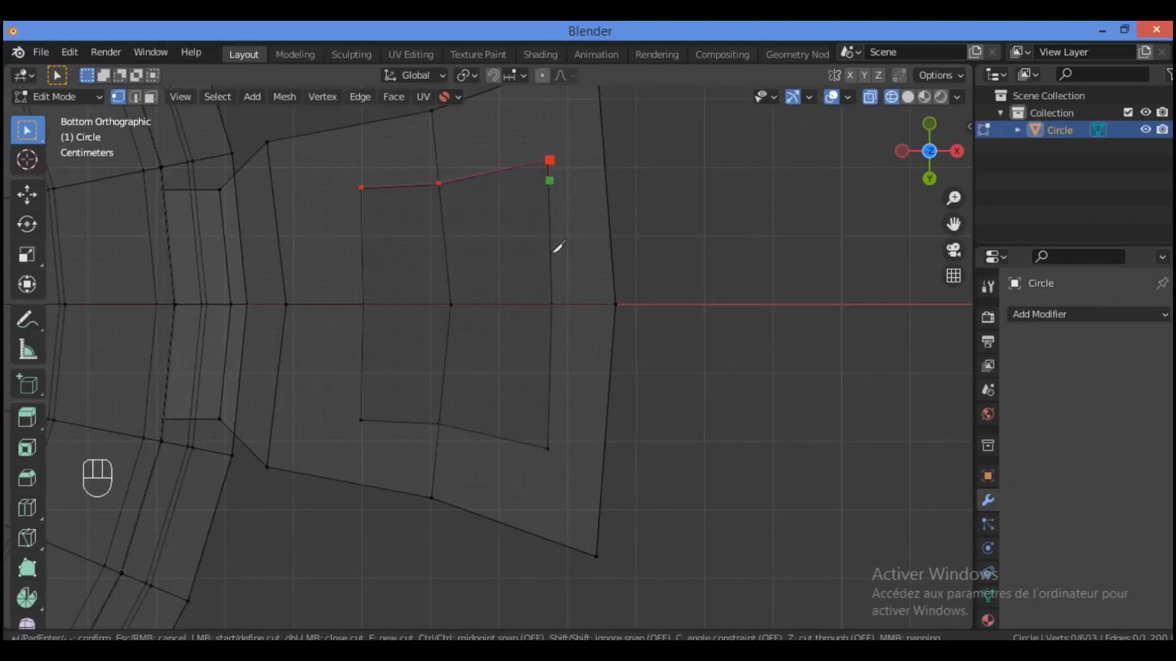
{"action": "left_click", "coordinate": [552, 305]}
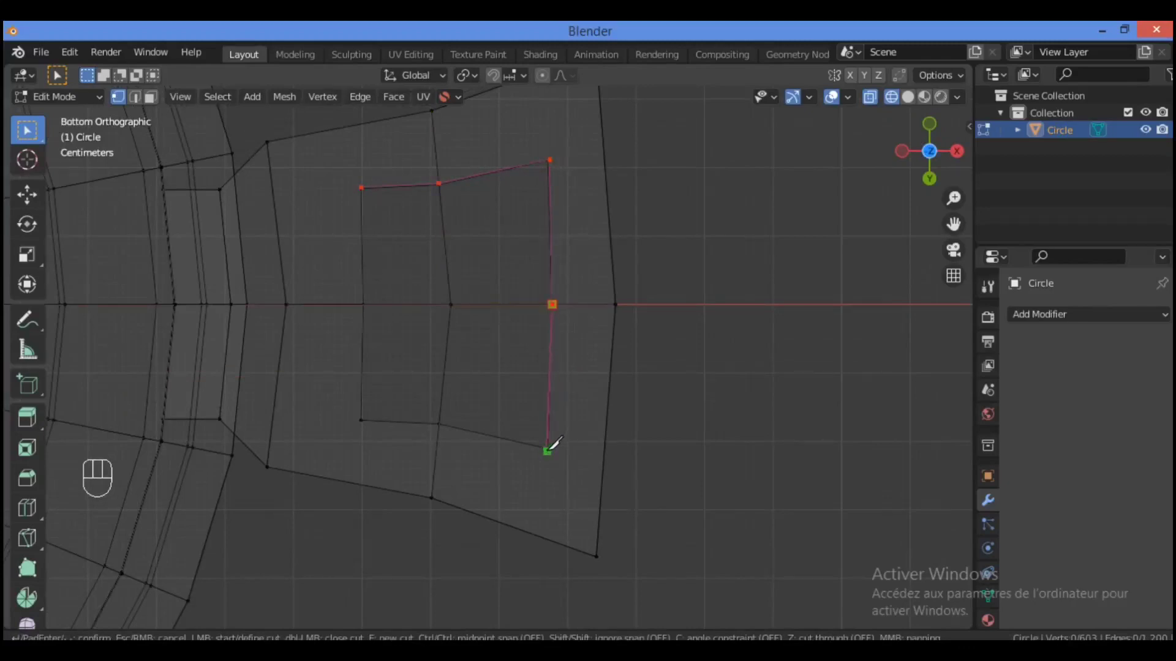
{"action": "left_click", "coordinate": [548, 451]}
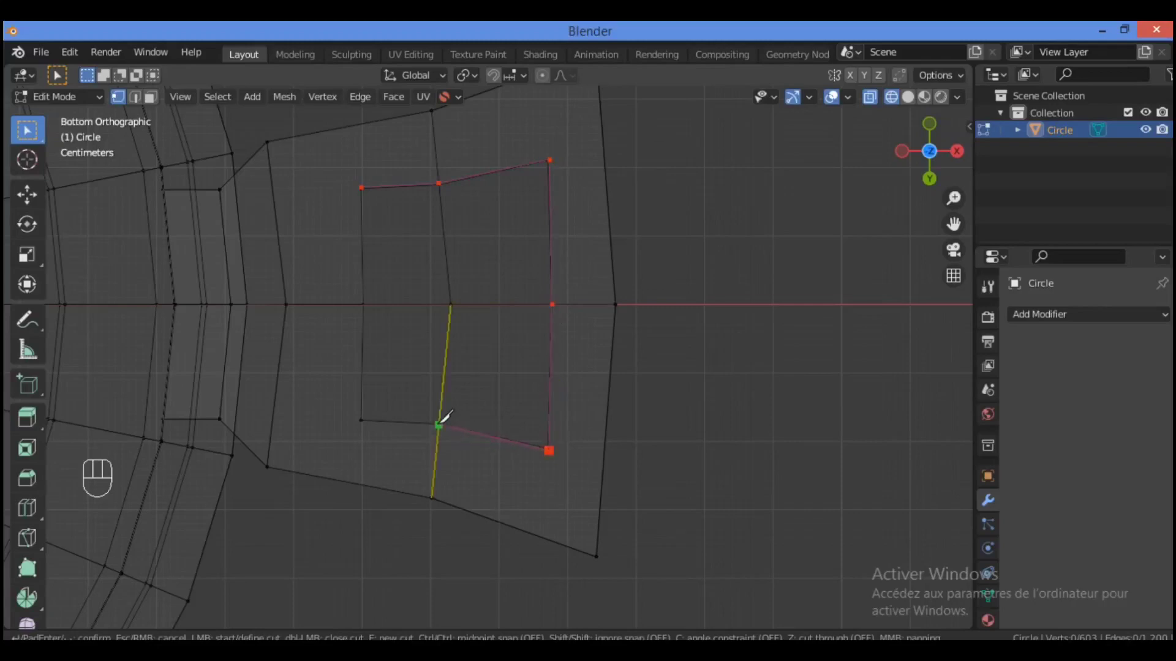
{"action": "left_click", "coordinate": [438, 424]}
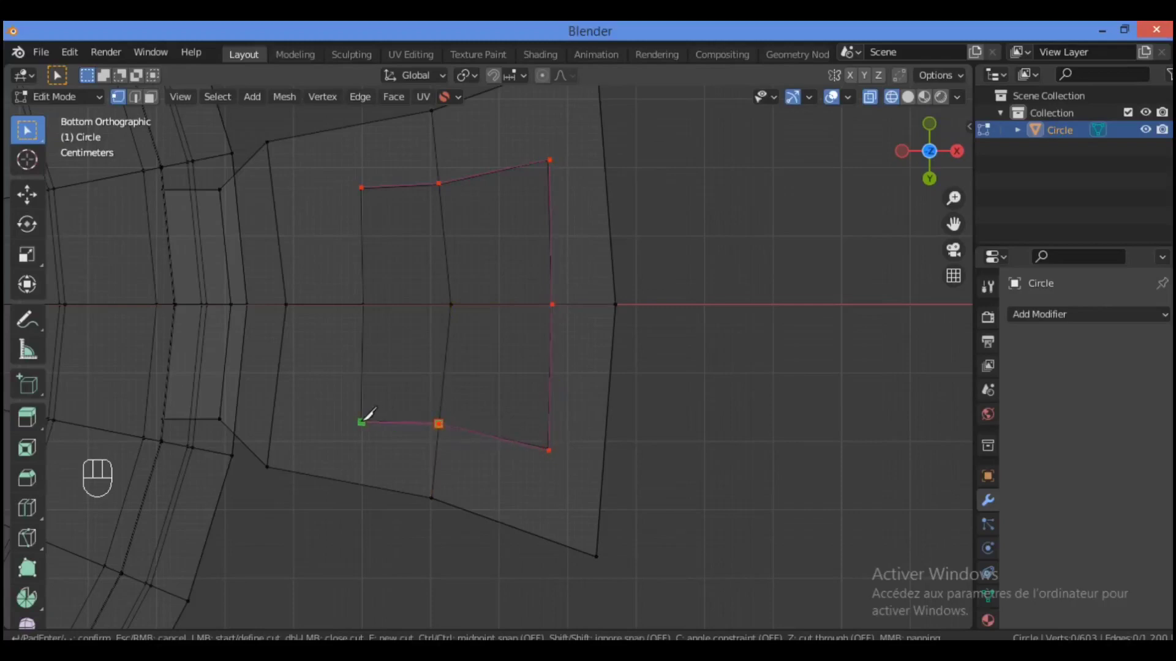
{"action": "left_click", "coordinate": [362, 304]}
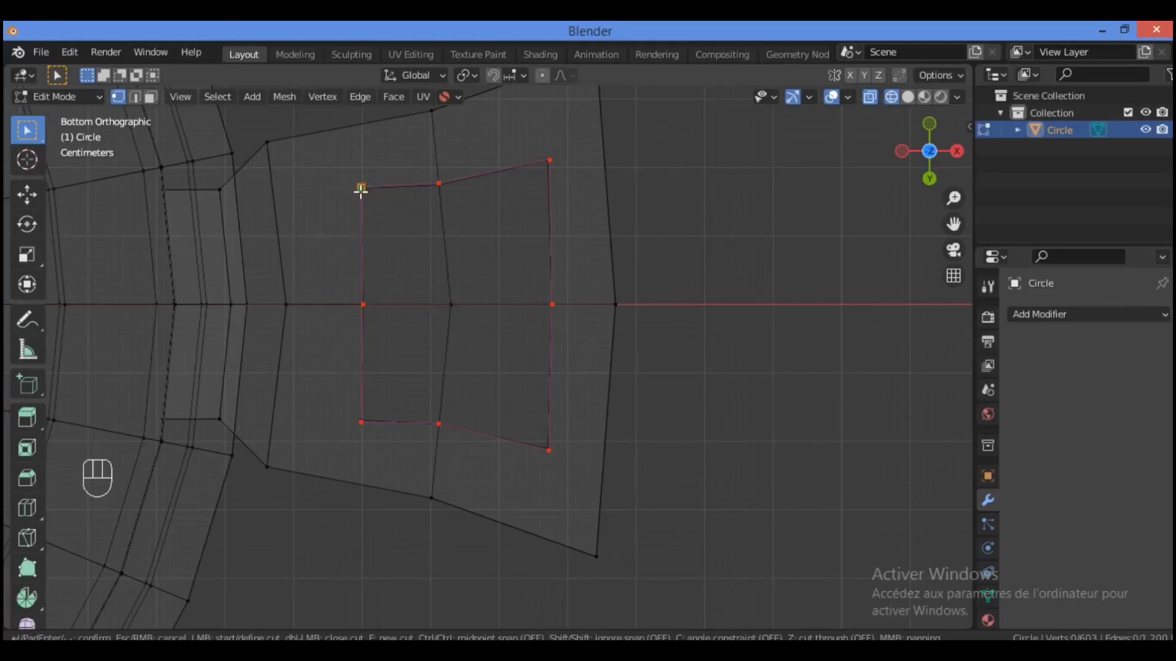
{"action": "left_click", "coordinate": [362, 187]}
{"action": "key", "text": "Return"}
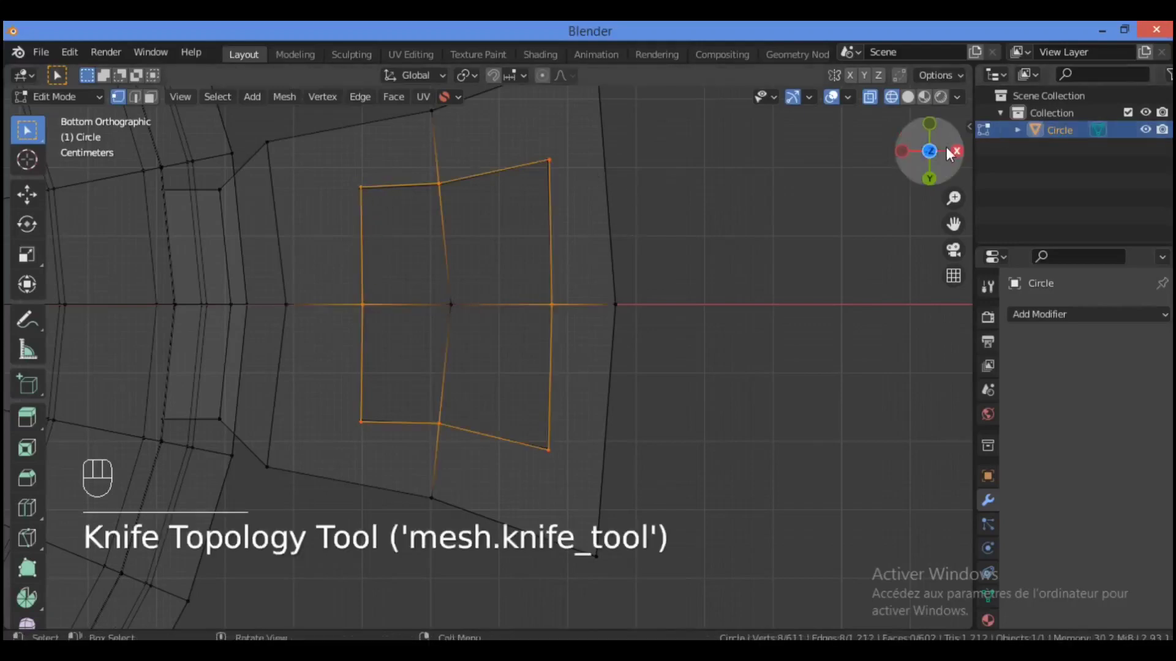
Delete the centre vertex inside the new outline to open the handle's underside
{"action": "left_click_drag", "start_coordinate": [931, 147], "coordinate": [750, 161]}
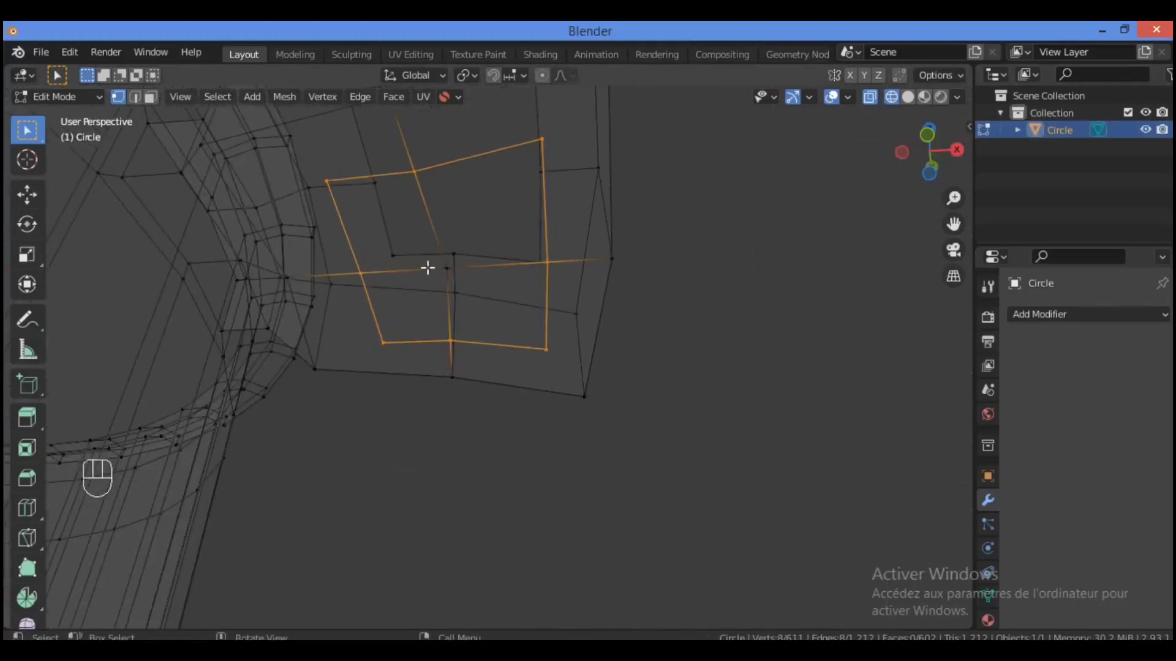
{"action": "left_click", "coordinate": [447, 271]}
{"action": "key", "text": "x"}
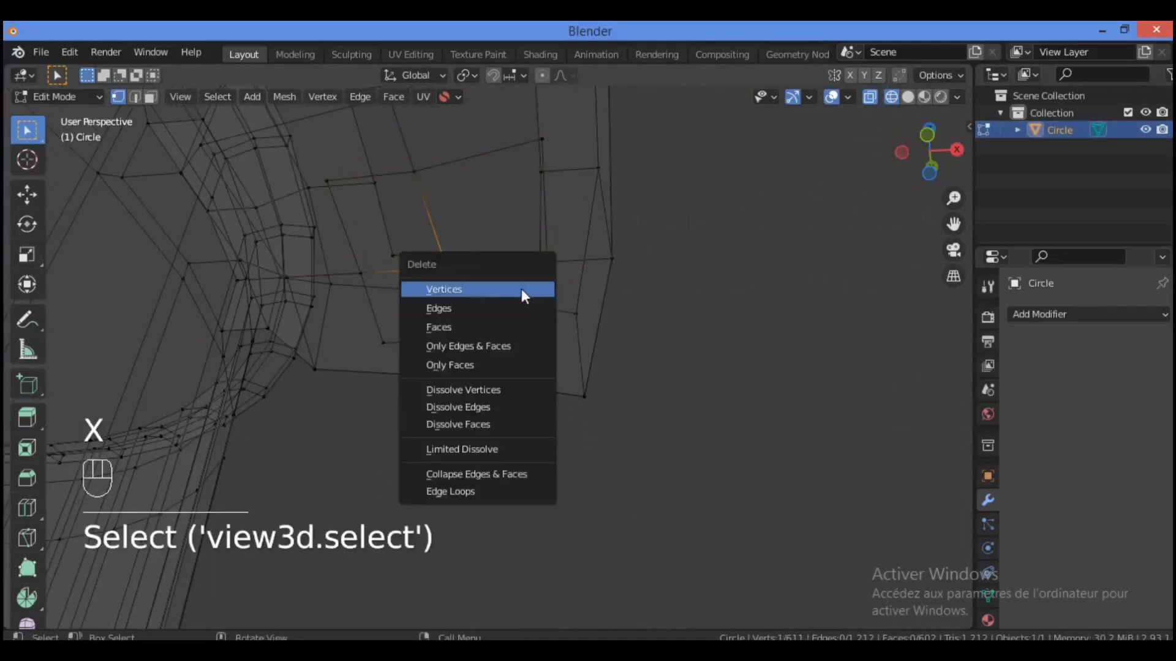
{"action": "left_click", "coordinate": [495, 288]}
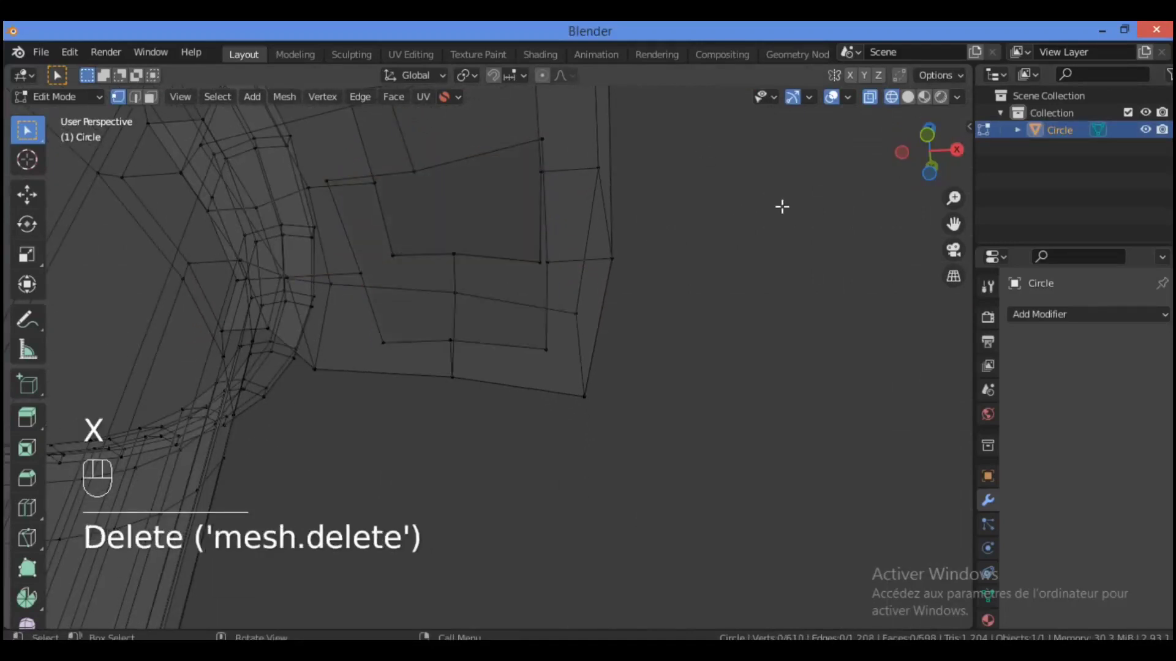
In solid shading, fill a four-vertex face between the top and bottom openings on the +Y side, in the half nearest the pot
{"action": "left_click_drag", "start_coordinate": [918, 145], "coordinate": [718, 134]}
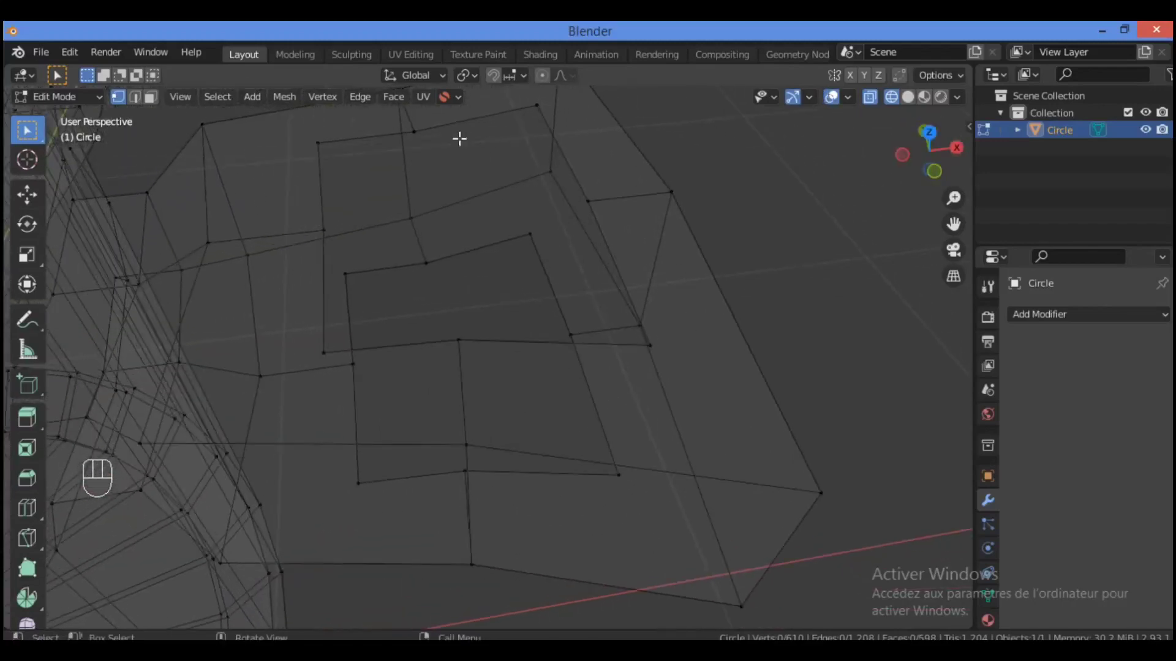
{"action": "left_click", "coordinate": [908, 98]}
{"action": "left_click_drag", "start_coordinate": [932, 146], "coordinate": [697, 268]}
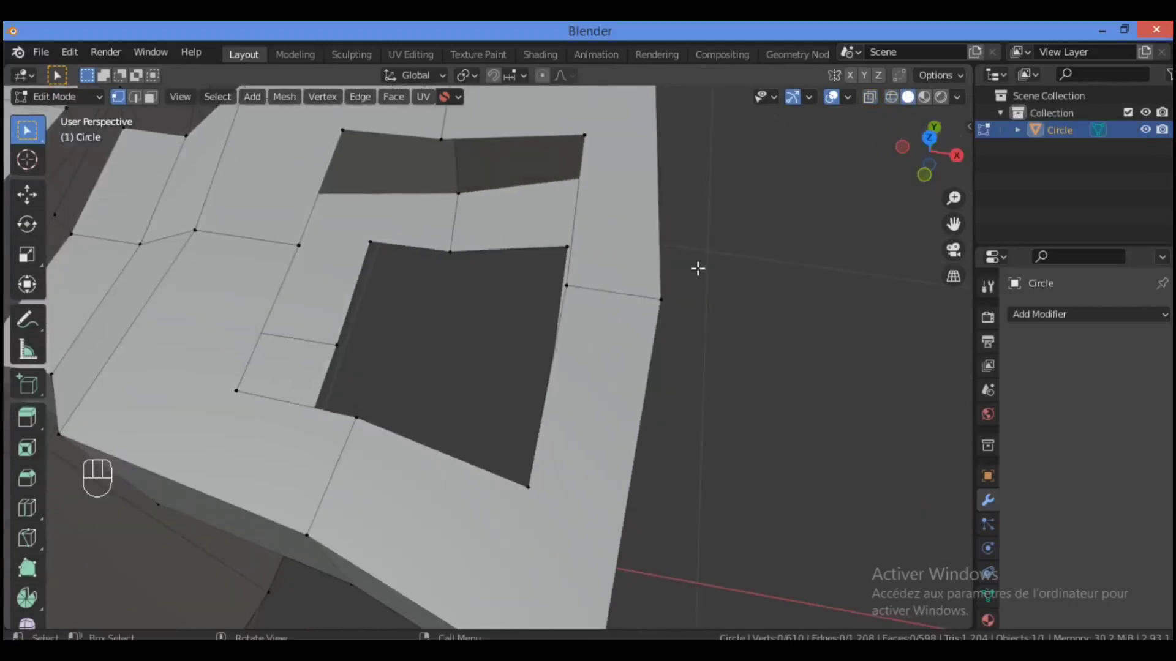
{"action": "key", "text": "shift"}
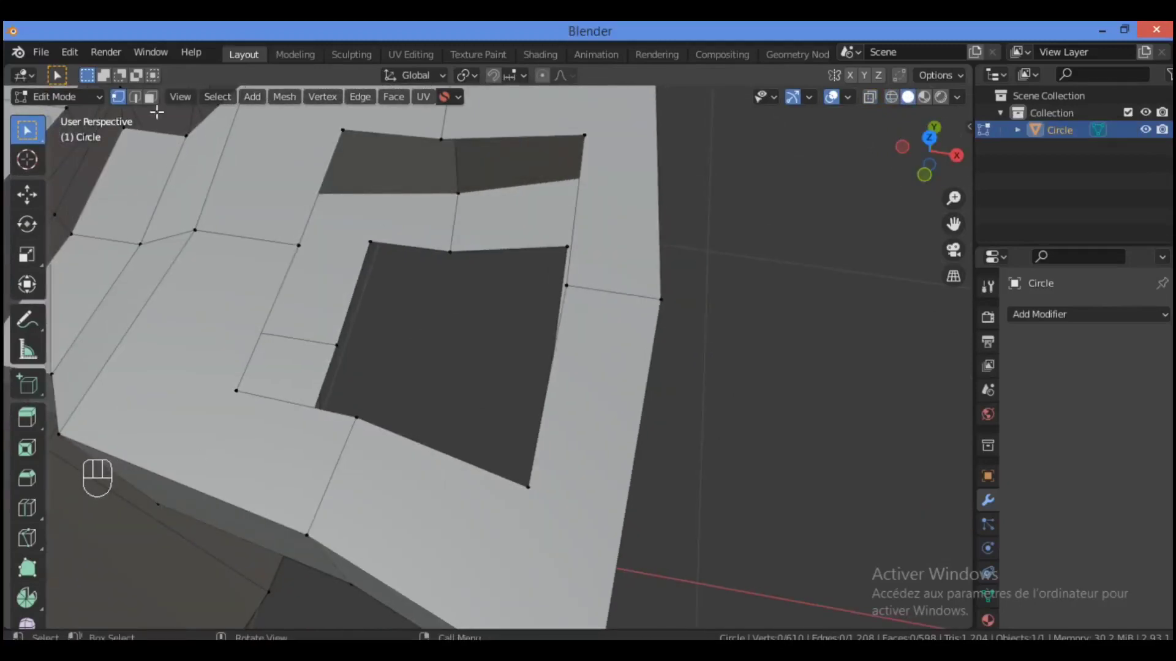
{"action": "left_click", "coordinate": [344, 131]}
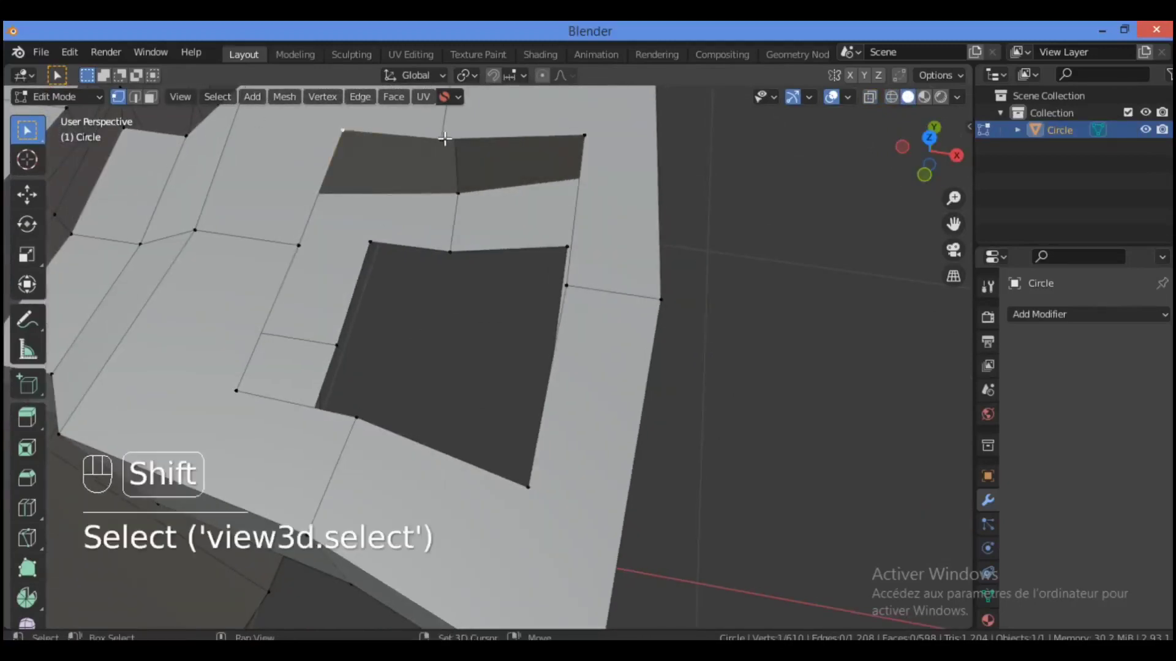
{"action": "left_click", "coordinate": [441, 139], "text": "shift"}
{"action": "left_click", "coordinate": [450, 251], "text": "shift"}
{"action": "left_click", "coordinate": [371, 242], "text": "shift"}
{"action": "key", "text": "f"}
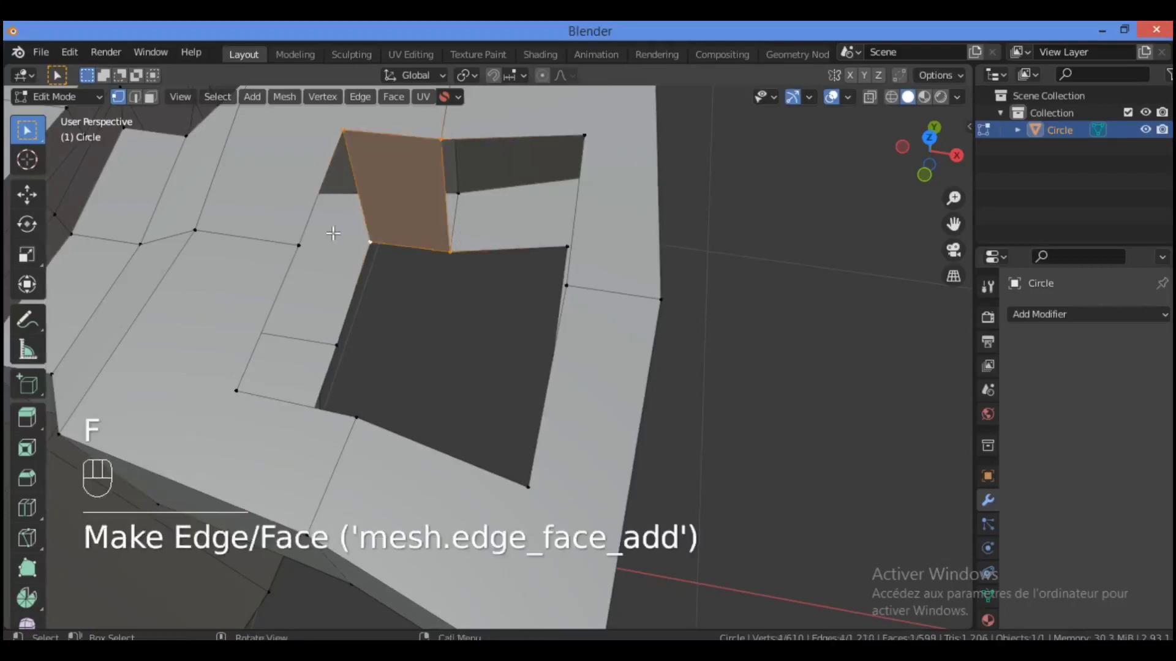
Fill the +Y half of the opening's pot-side inner wall with a four-vertex face
{"action": "left_click", "coordinate": [298, 246]}
{"action": "left_click", "coordinate": [345, 131], "text": "shift"}
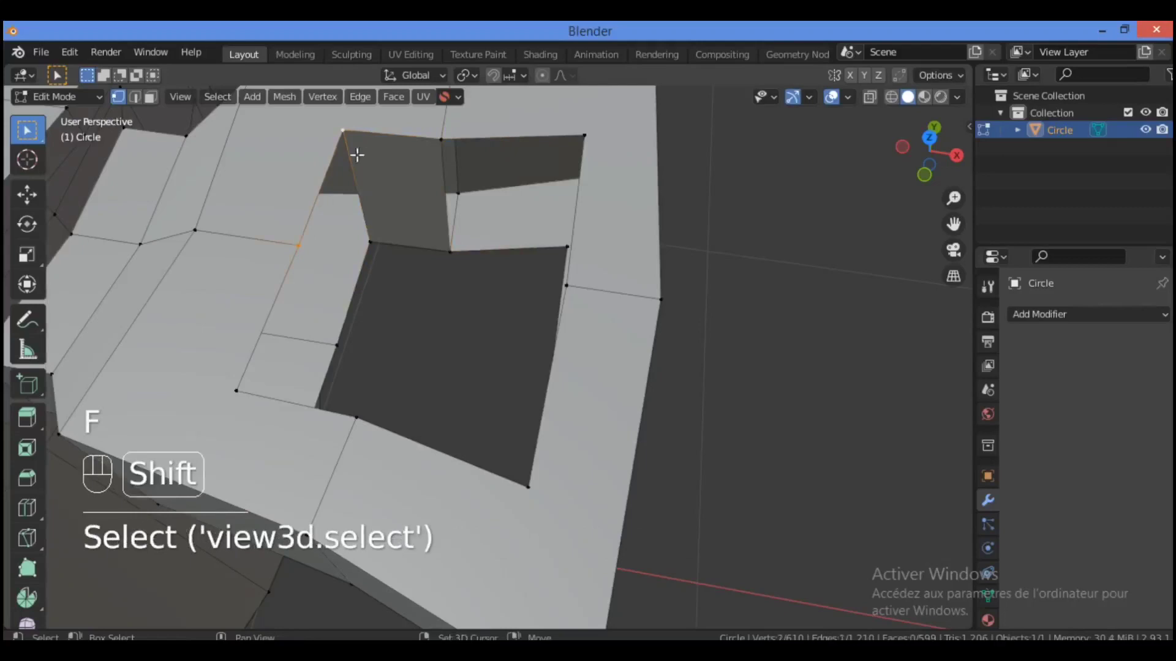
{"action": "left_click", "coordinate": [372, 240], "text": "shift"}
{"action": "left_click", "coordinate": [338, 350], "text": "shift"}
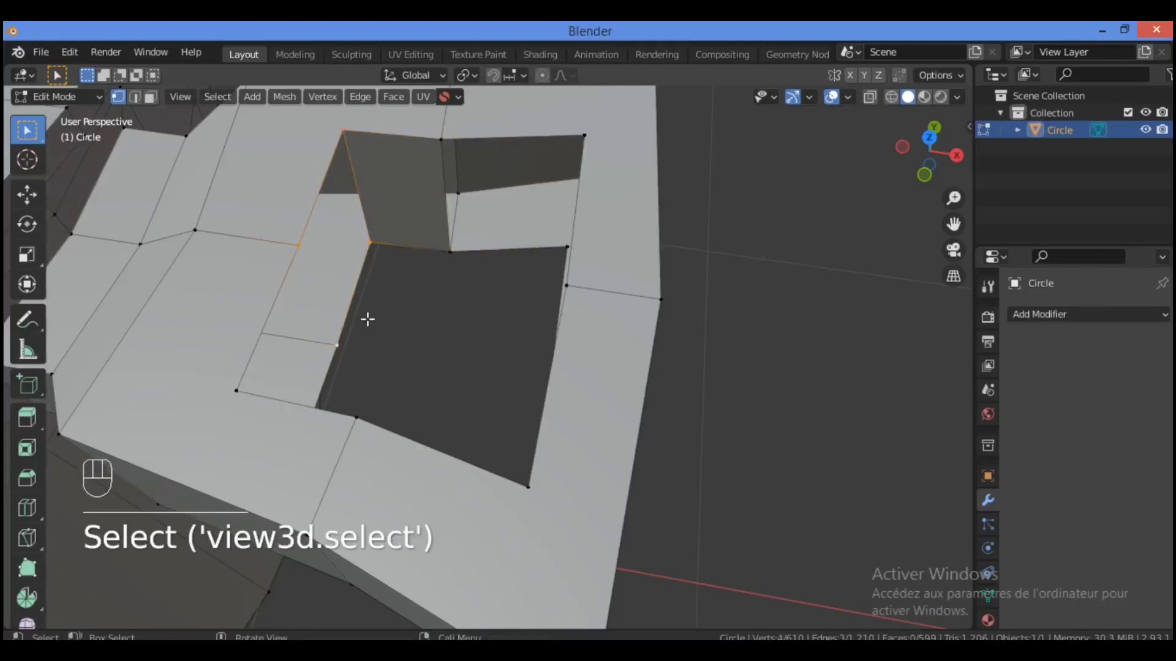
{"action": "key", "text": "f"}
Fill the -Y half of the opening's pot-side inner wall with a four-vertex face
{"action": "left_click_drag", "start_coordinate": [919, 165], "coordinate": [215, 126]}
{"action": "left_click", "coordinate": [236, 137]}
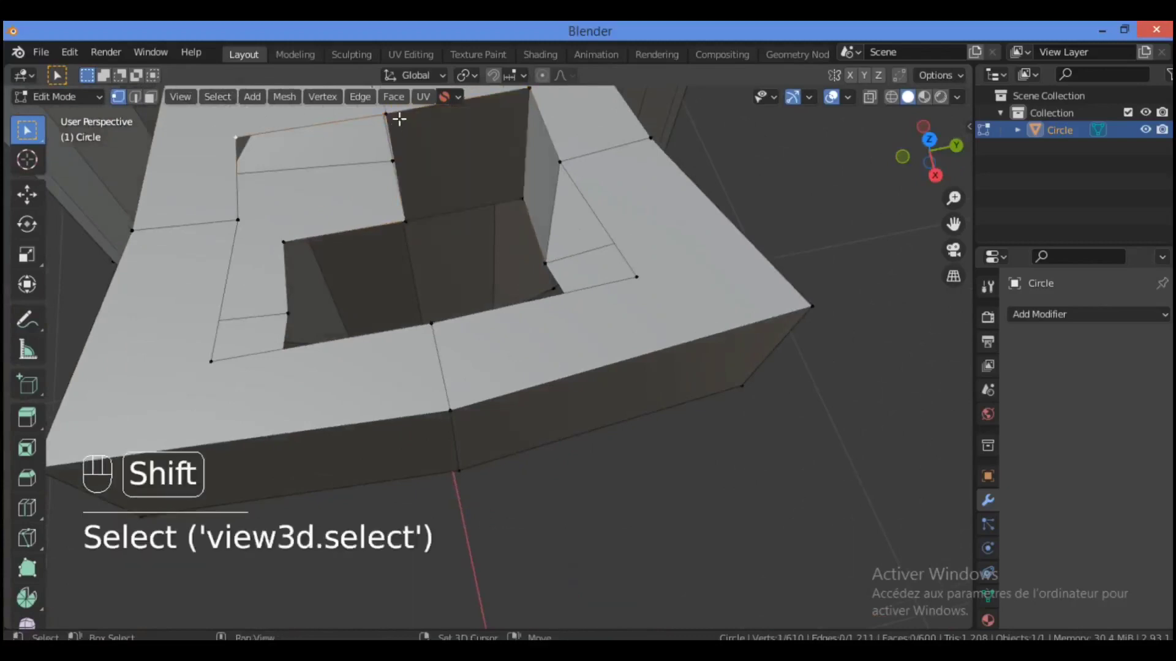
{"action": "left_click", "coordinate": [386, 115], "text": "shift"}
{"action": "left_click", "coordinate": [412, 219], "text": "shift"}
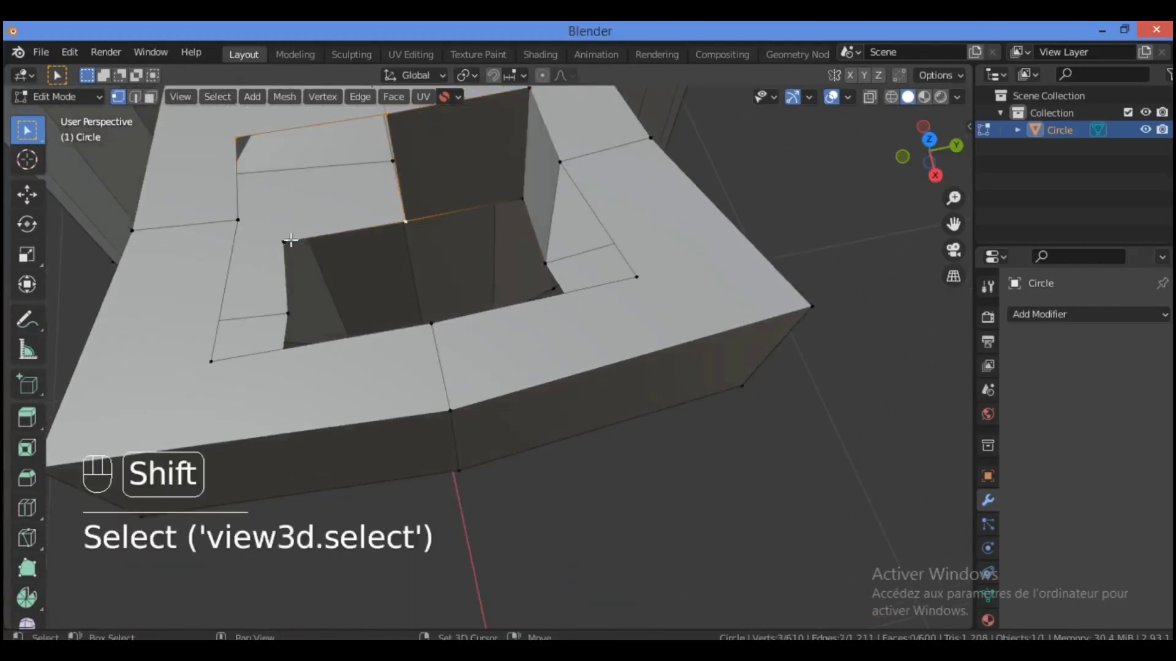
{"action": "left_click", "coordinate": [290, 240], "text": "shift"}
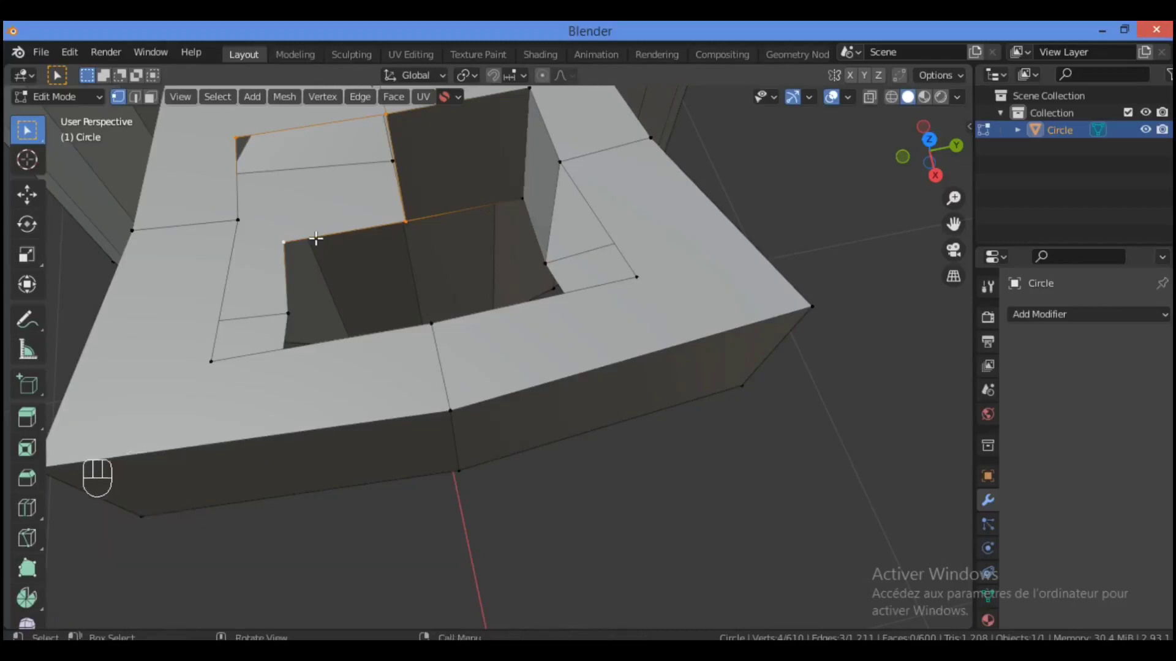
{"action": "key", "text": "f"}
Fill the inner wall on the opening's -Y side with a four-vertex face, in the half nearest the pot
{"action": "left_click_drag", "start_coordinate": [928, 152], "coordinate": [912, 126]}
{"action": "left_click_drag", "start_coordinate": [953, 223], "coordinate": [868, 219]}
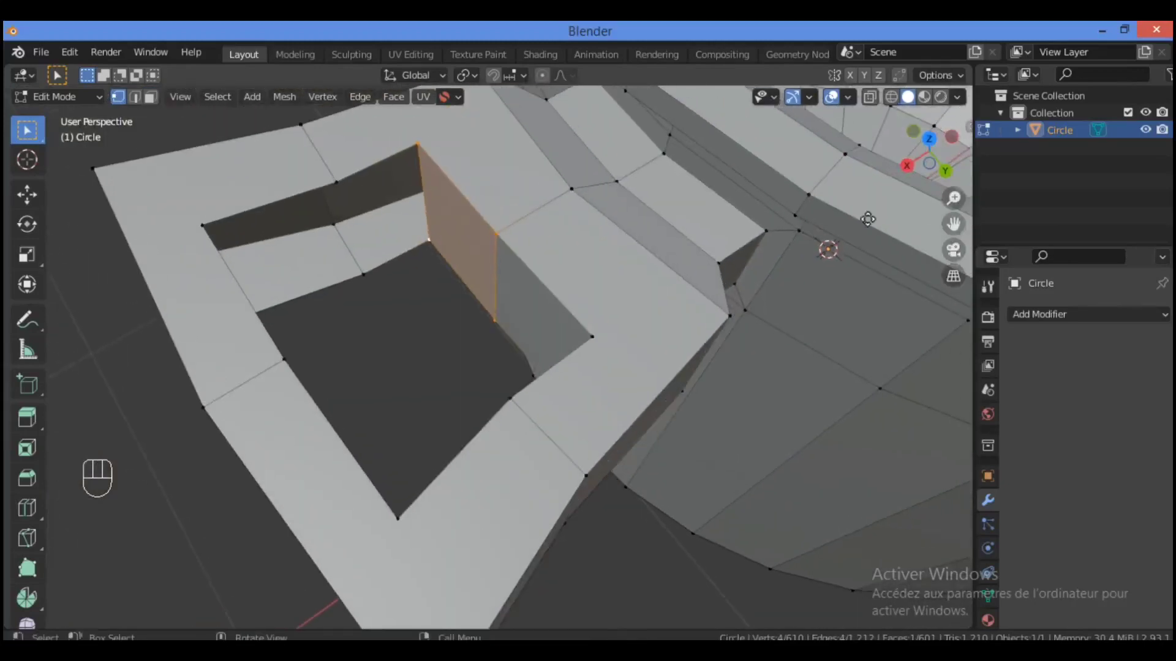
{"action": "left_click", "coordinate": [338, 179]}
{"action": "left_click", "coordinate": [418, 145], "text": "shift"}
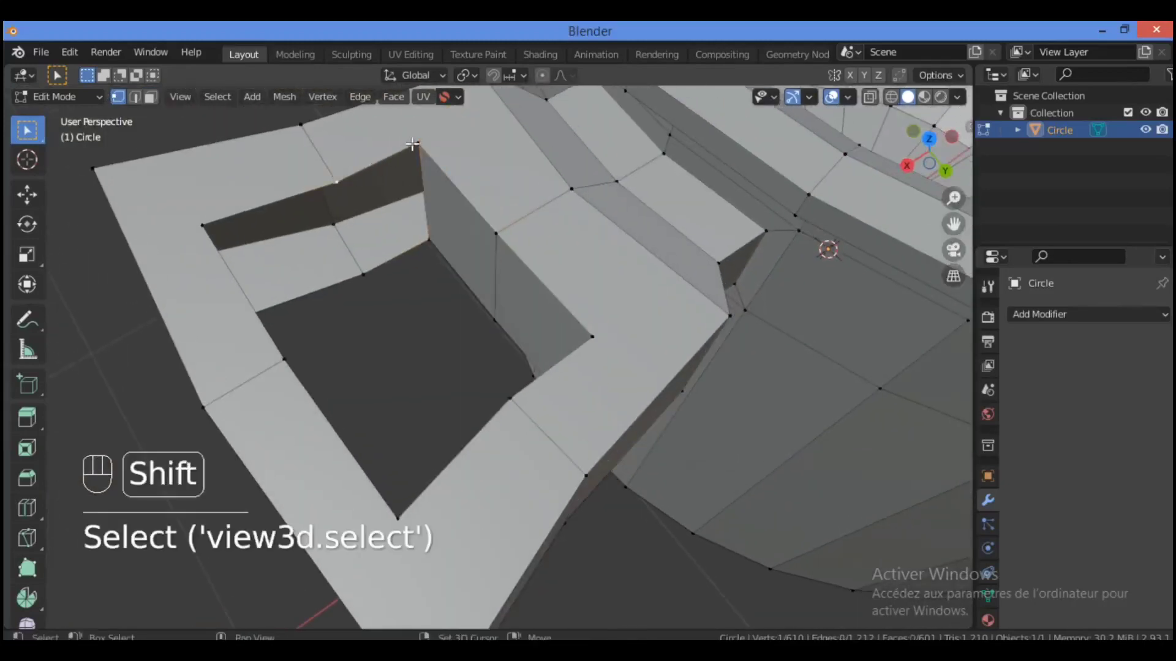
{"action": "left_click", "coordinate": [430, 240], "text": "shift"}
{"action": "left_click", "coordinate": [369, 271], "text": "shift"}
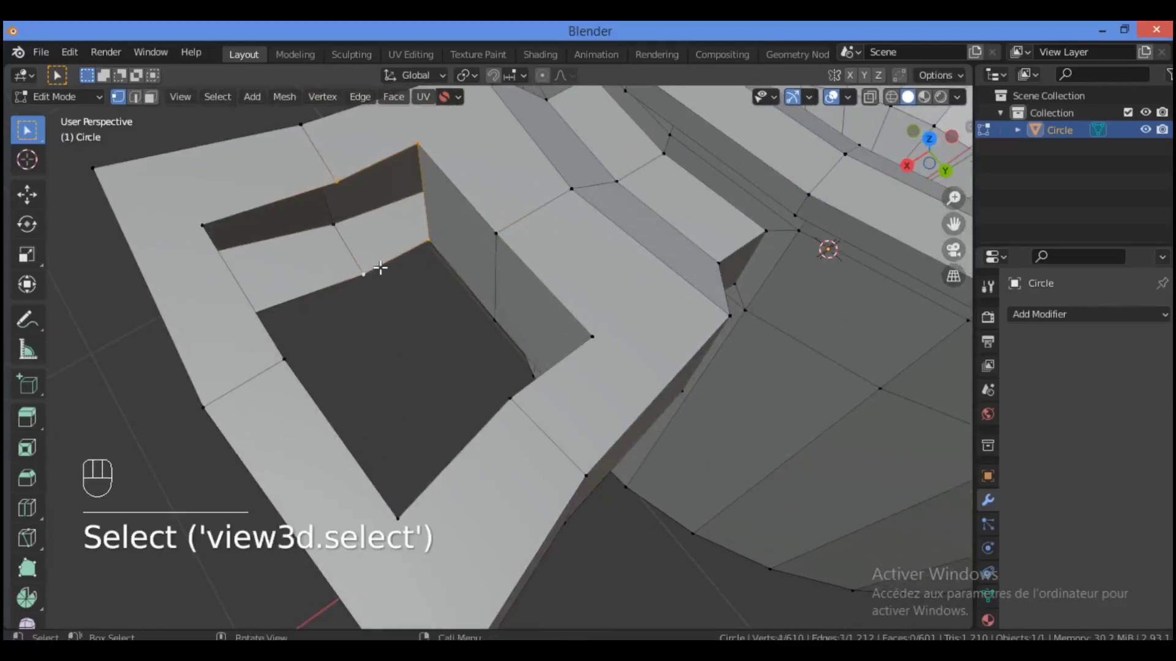
{"action": "key", "text": "f"}
Fill the outer half of the inner wall on the opening's -Y side with a four-vertex face
{"action": "mouse_move", "coordinate": [937, 154]}
{"action": "left_mouse_down"}
{"action": "mouse_move", "coordinate": [815, 174]}
{"action": "mouse_move", "coordinate": [938, 155]}
{"action": "left_mouse_up"}
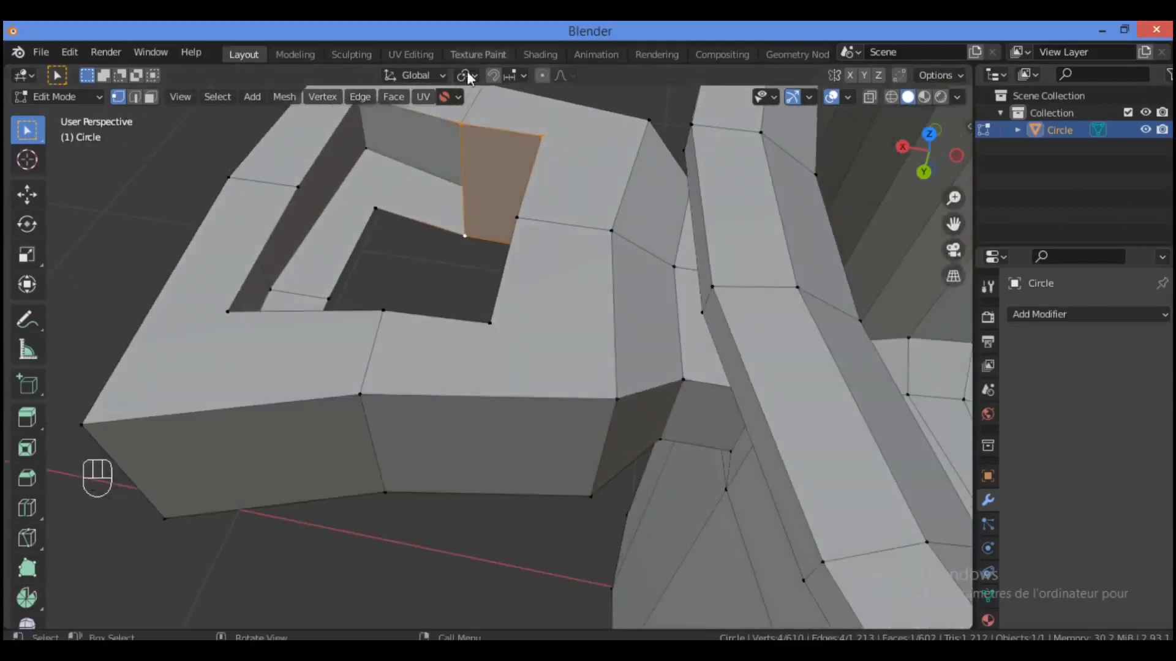
{"action": "left_click_drag", "start_coordinate": [955, 221], "coordinate": [921, 328]}
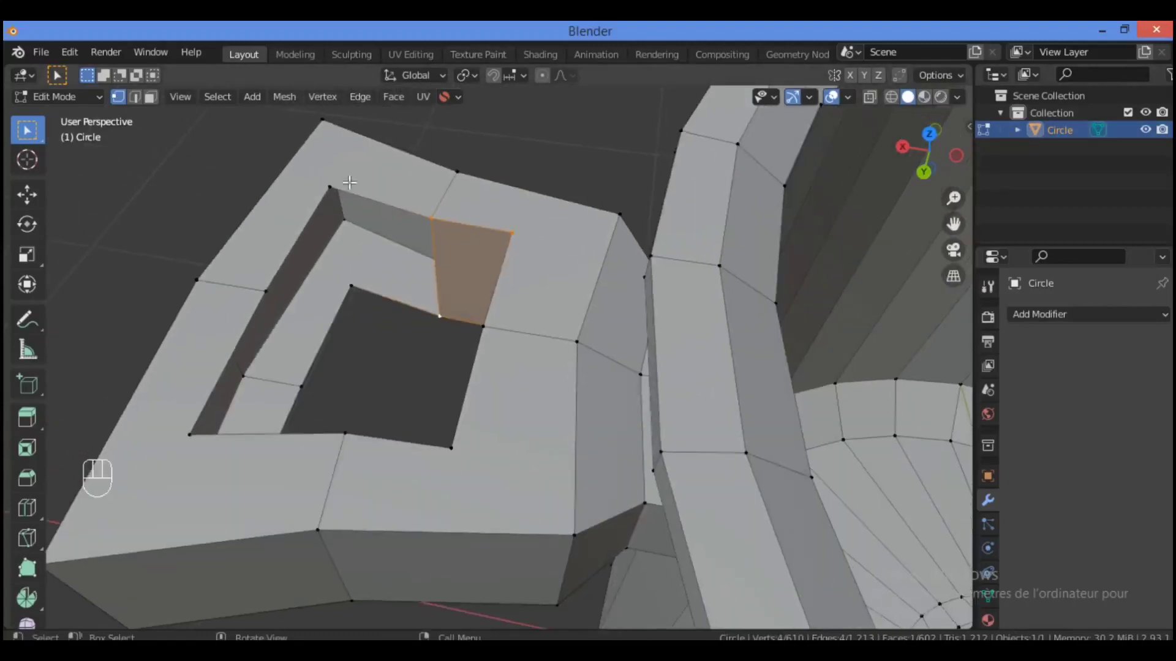
{"action": "left_click", "coordinate": [433, 223], "text": "shift"}
{"action": "left_click", "coordinate": [436, 315], "text": "shift"}
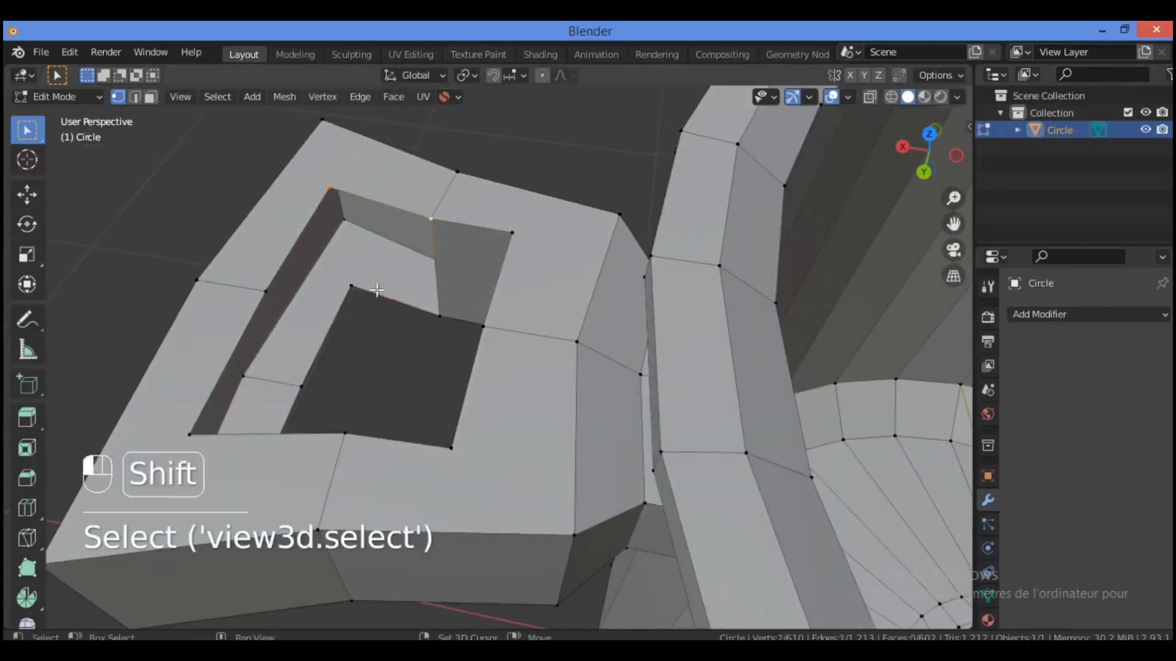
{"action": "left_click", "coordinate": [352, 285], "text": "shift"}
{"action": "key", "text": "f"}
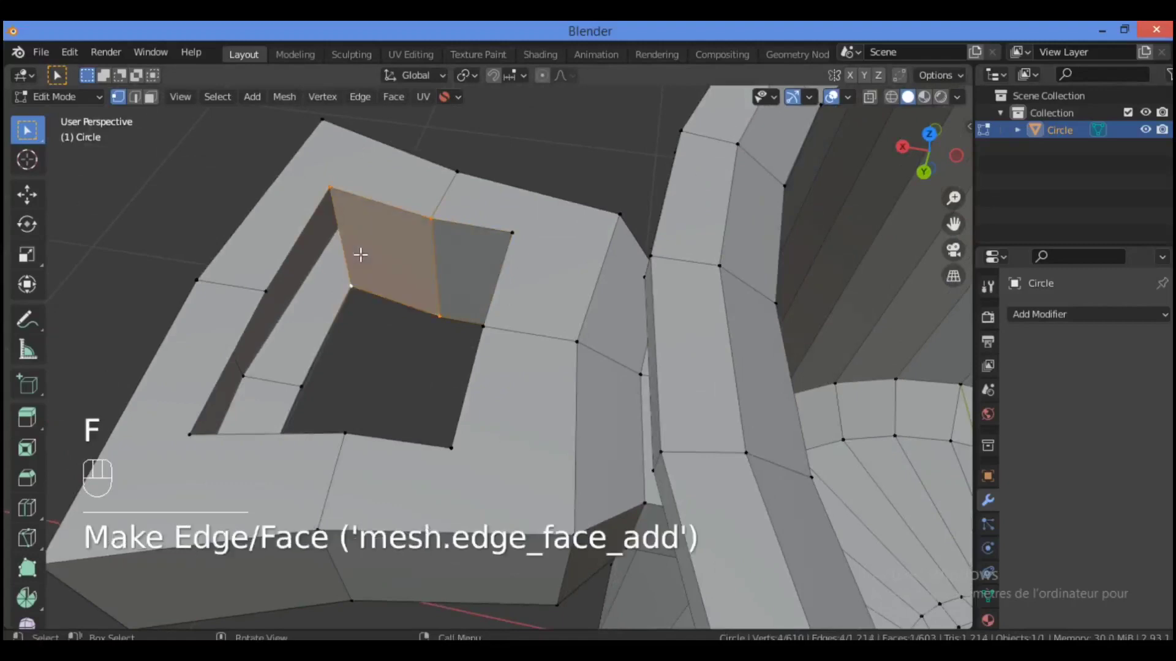
Fill the -Y half of the opening's outer-end inner wall with a four-vertex face
{"action": "left_click_drag", "start_coordinate": [929, 151], "coordinate": [666, 107]}
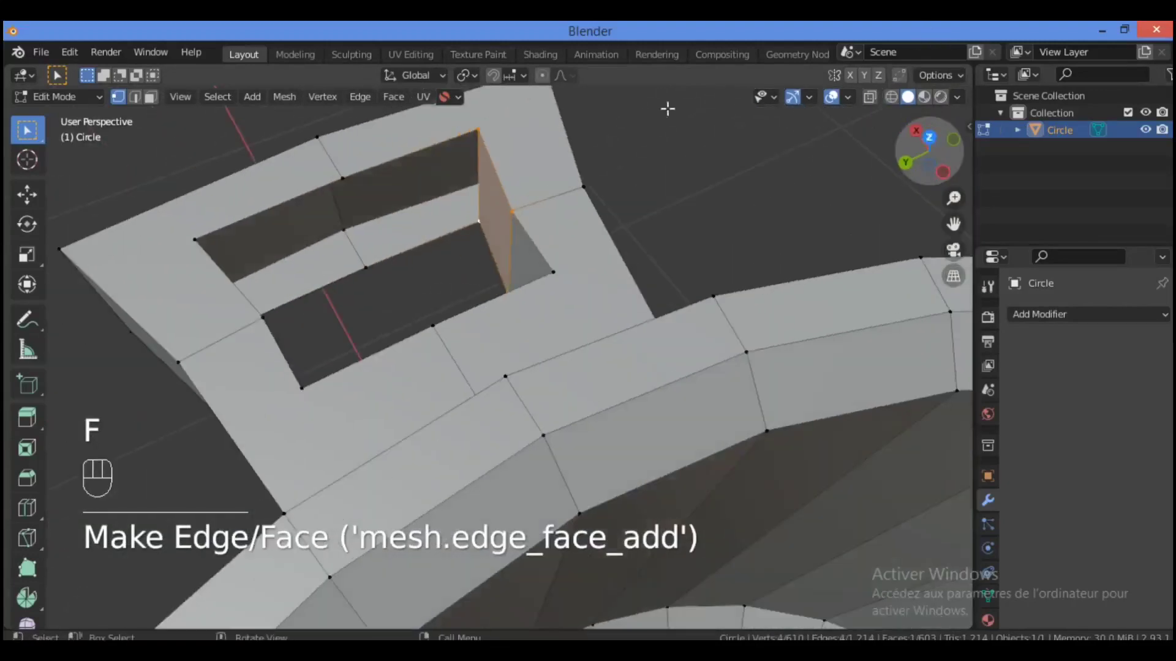
{"action": "left_click", "coordinate": [342, 179]}
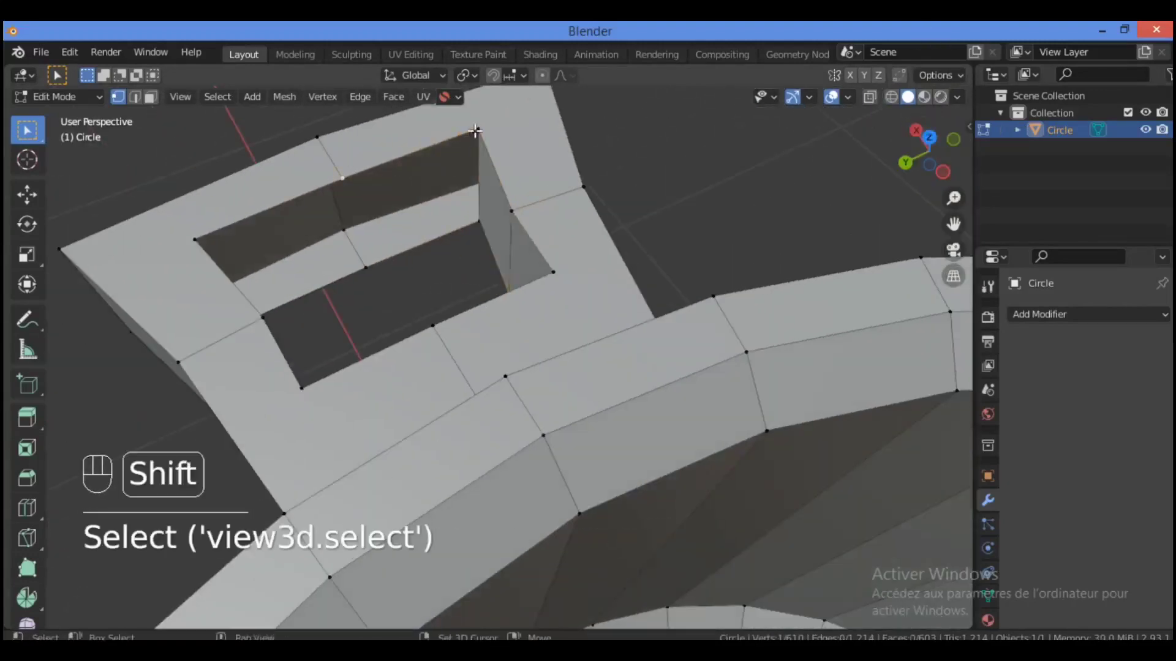
{"action": "left_click", "coordinate": [477, 130], "text": "shift"}
{"action": "left_click", "coordinate": [479, 222], "text": "shift"}
{"action": "left_click", "coordinate": [365, 268], "text": "shift"}
{"action": "key", "text": "g"}
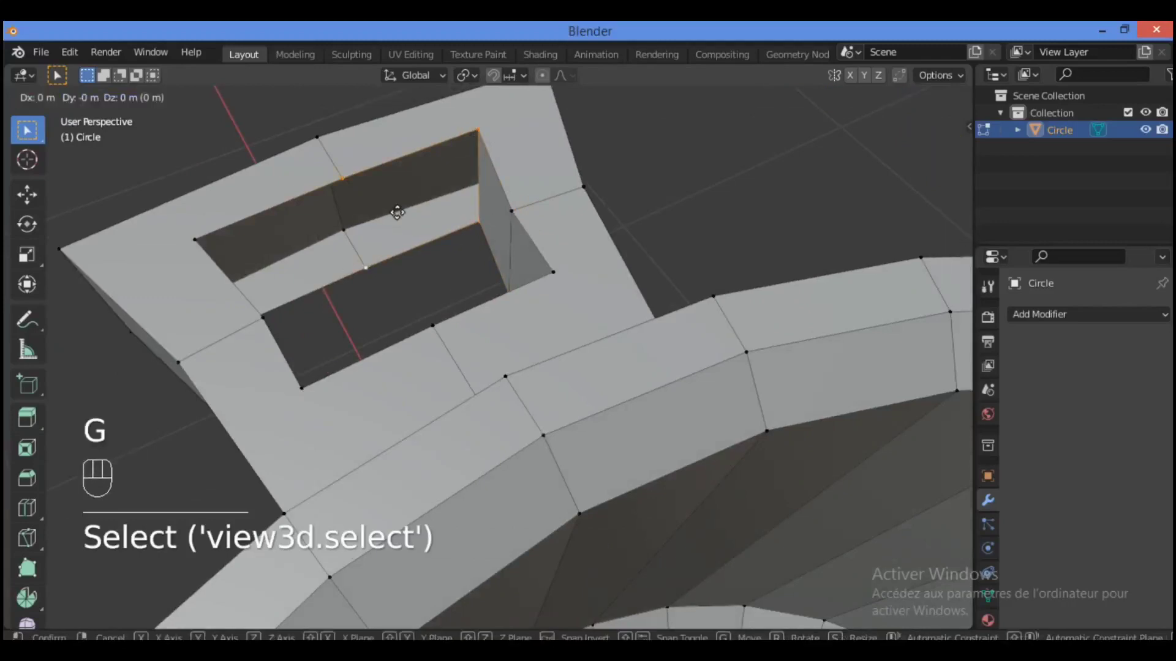
{"action": "key", "text": "f"}
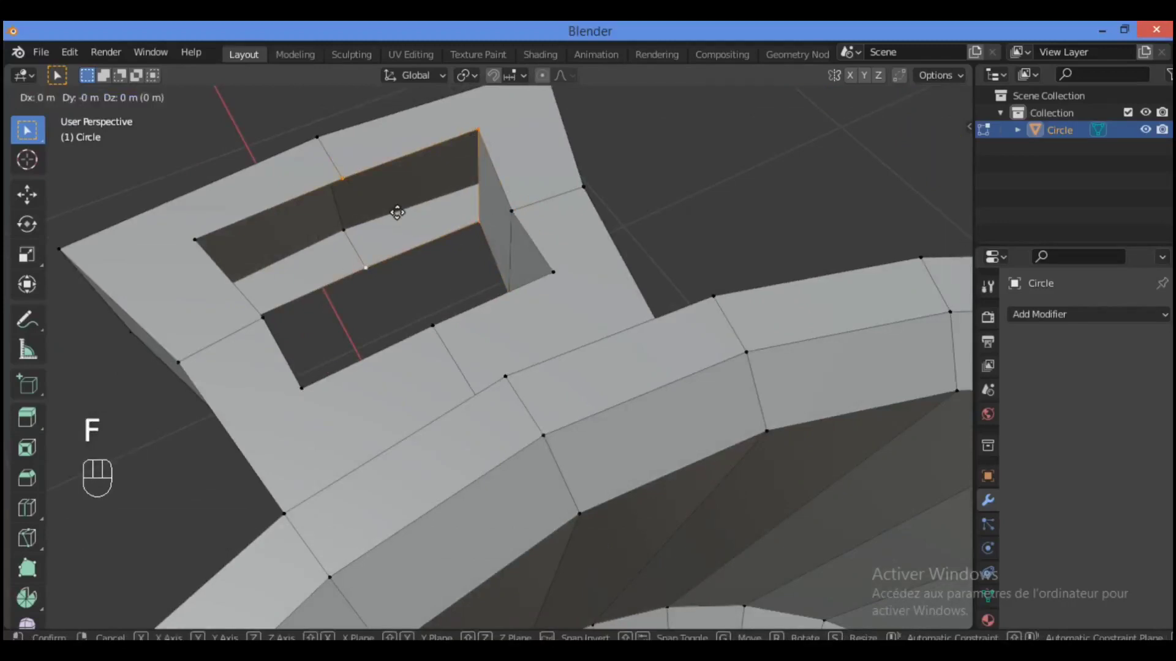
{"action": "key", "text": "Escape"}
{"action": "key", "text": "f"}
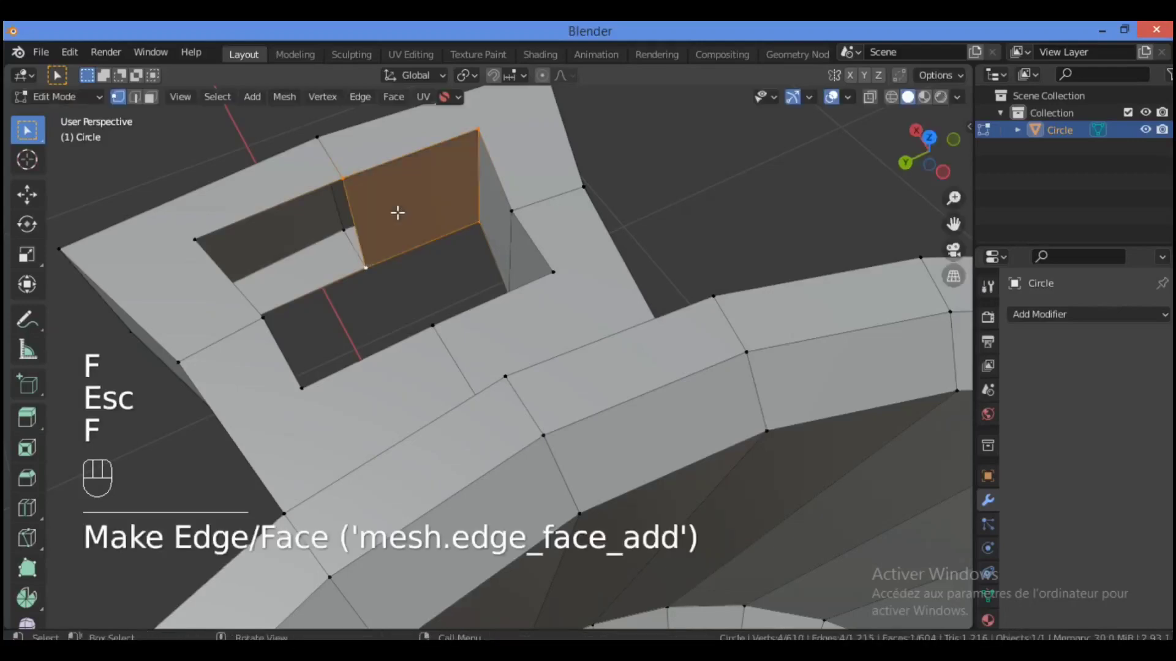
Fill the +Y half of the opening's outer-end inner wall with a four-vertex face
{"action": "left_click_drag", "start_coordinate": [922, 153], "coordinate": [352, 130]}
{"action": "left_click", "coordinate": [468, 149]}
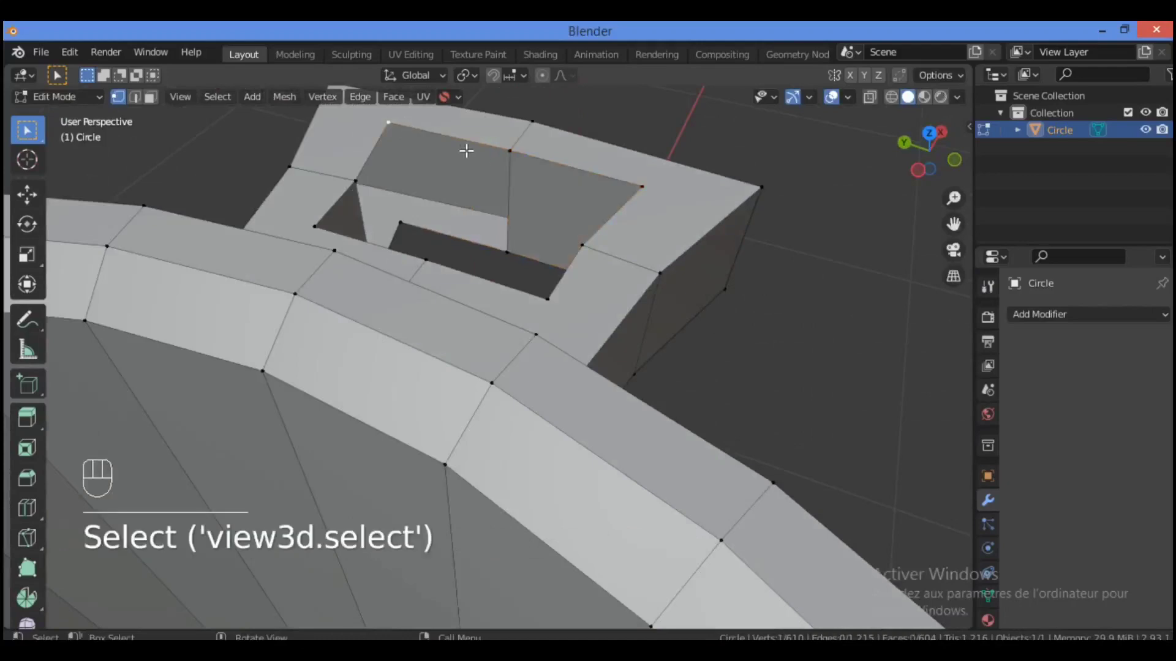
{"action": "left_click", "coordinate": [506, 242], "text": "shift"}
{"action": "left_click", "coordinate": [400, 223], "text": "shift"}
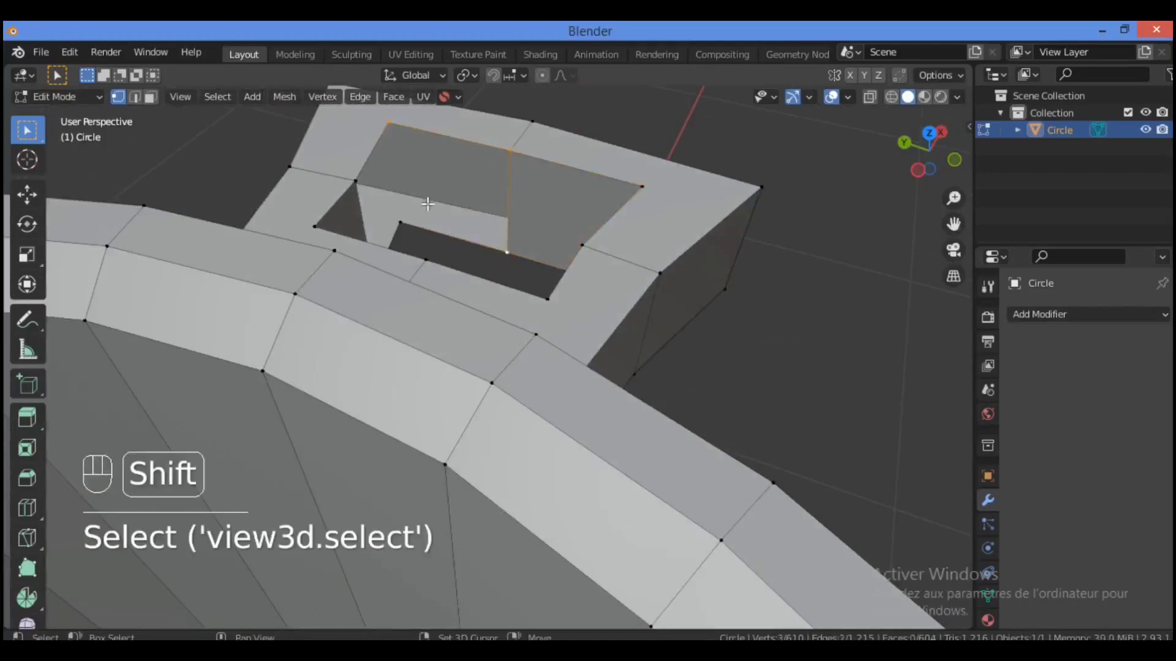
{"action": "key", "text": "f"}
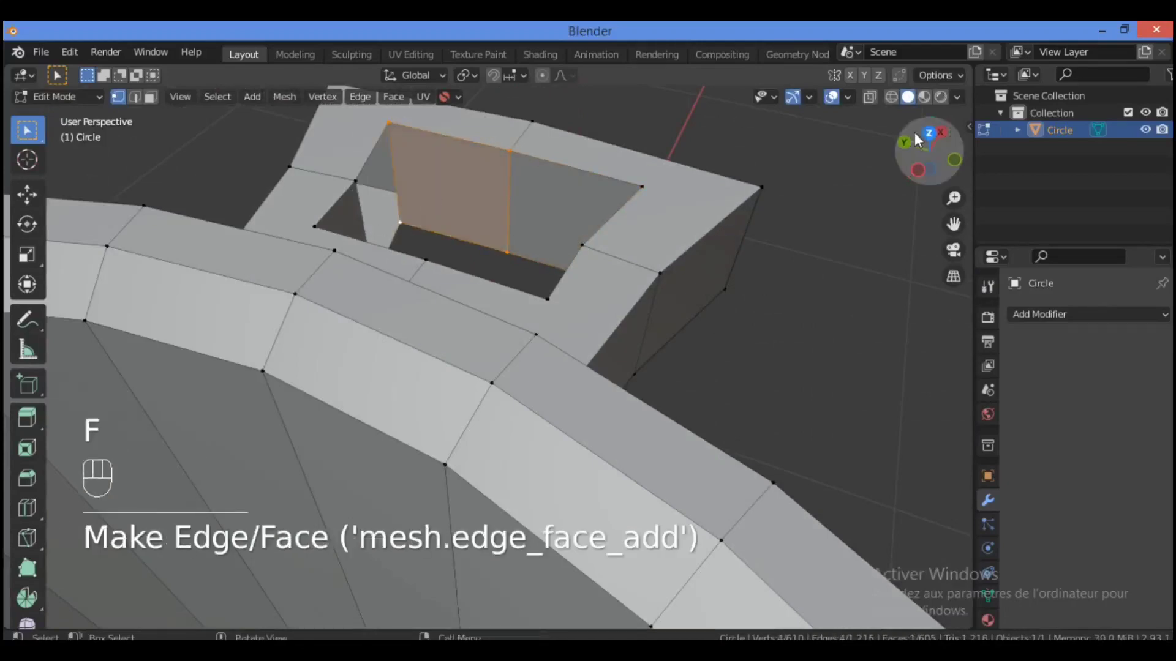
Fill the outer half of the inner wall on the opening's +Y side with a four-vertex face
{"action": "left_click_drag", "start_coordinate": [928, 150], "coordinate": [677, 156]}
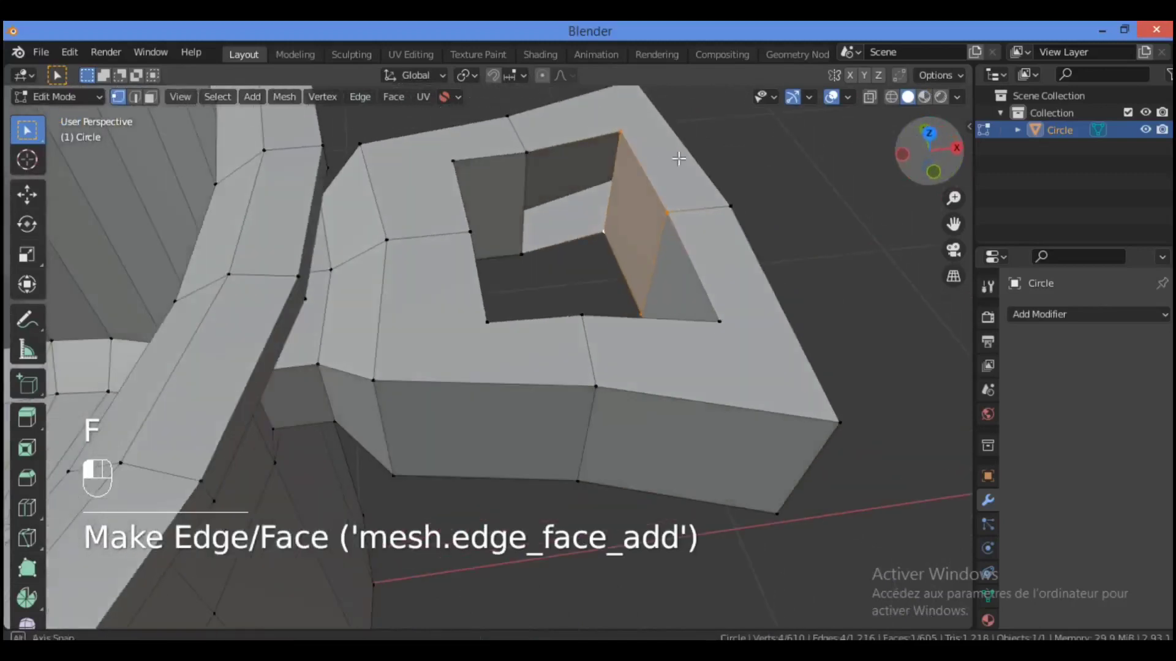
{"action": "left_click", "coordinate": [527, 153]}
{"action": "left_click", "coordinate": [621, 133], "text": "shift"}
{"action": "left_click", "coordinate": [603, 232], "text": "shift"}
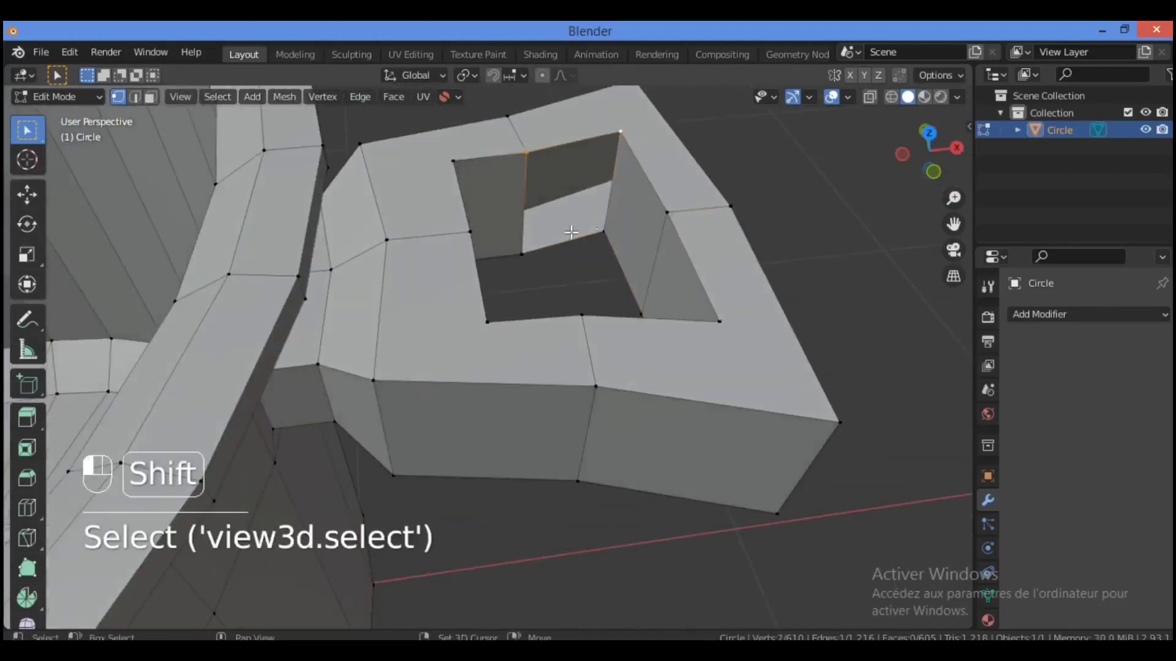
{"action": "left_click", "coordinate": [557, 205], "text": "shift"}
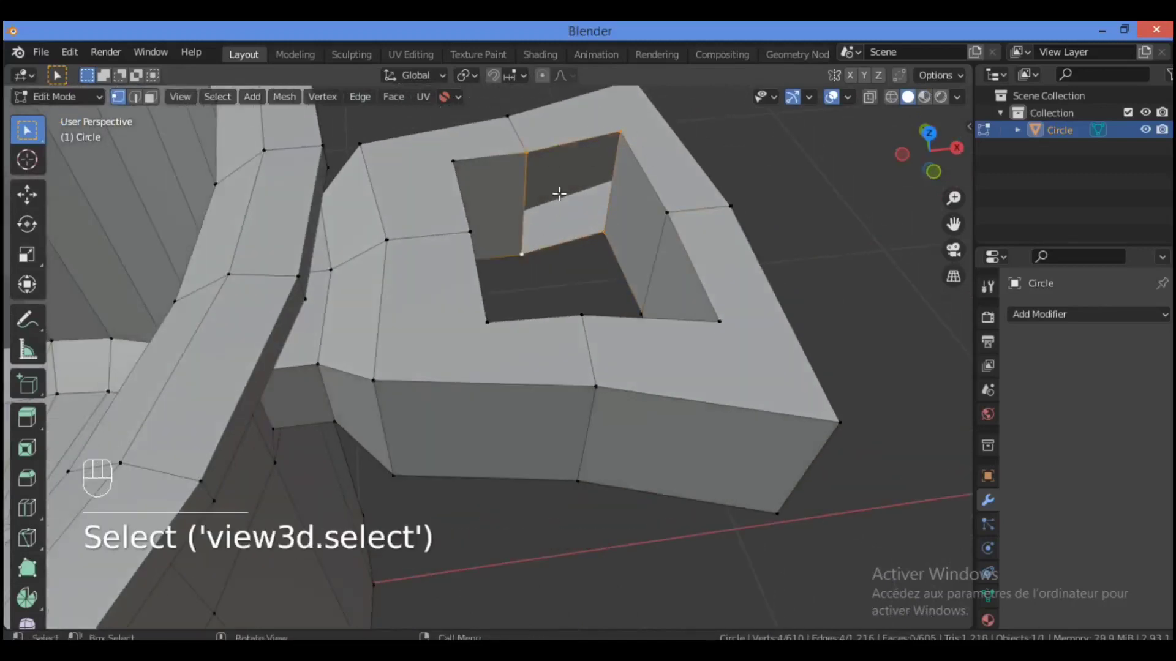
{"action": "key", "text": "f"}
Recalculate the normals of the entire mesh and merge all its vertices by distance
{"action": "left_click_drag", "start_coordinate": [953, 199], "coordinate": [952, 270]}
{"action": "key", "text": "a"}
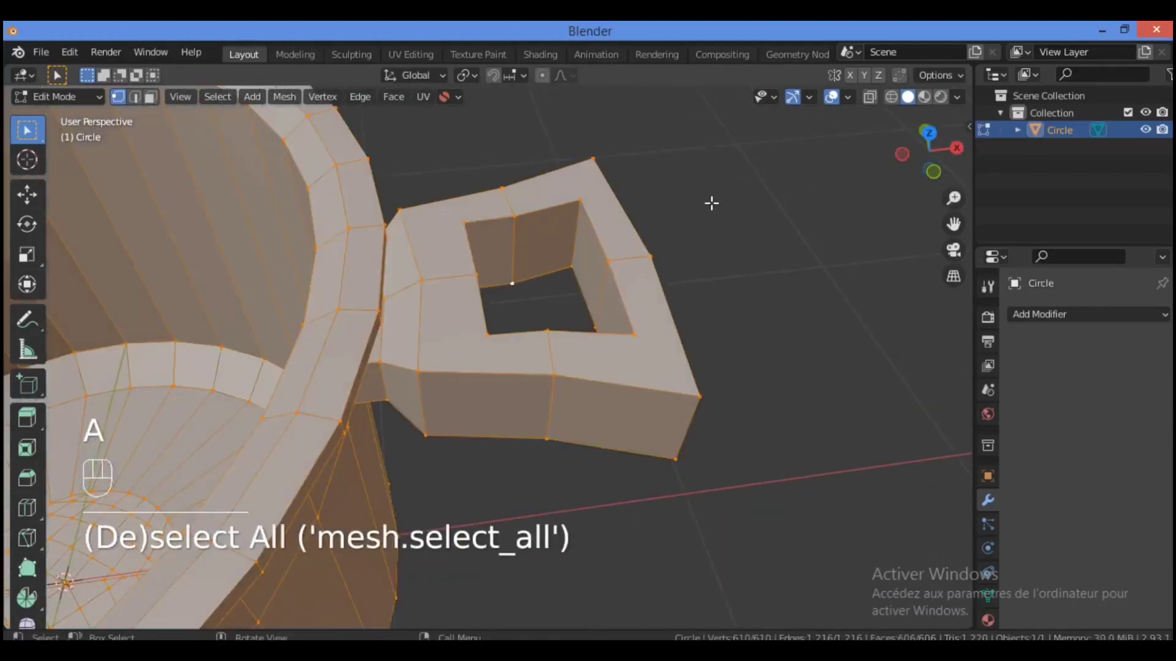
{"action": "key", "text": "shift+n"}
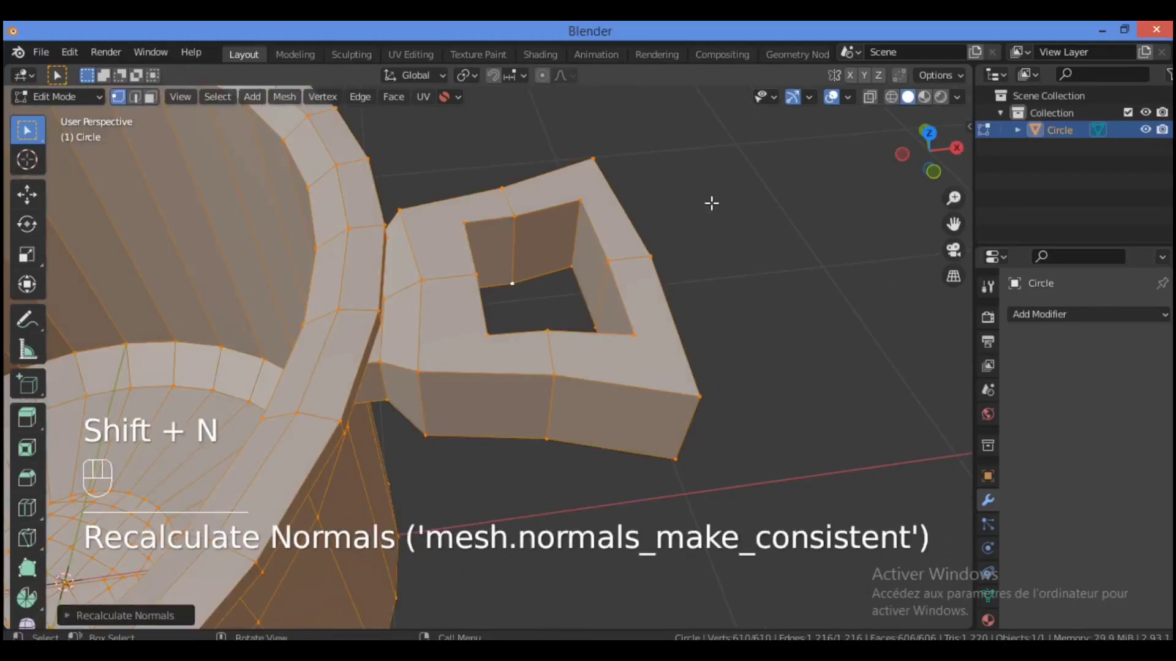
{"action": "key", "text": "m"}
{"action": "left_click", "coordinate": [711, 203]}
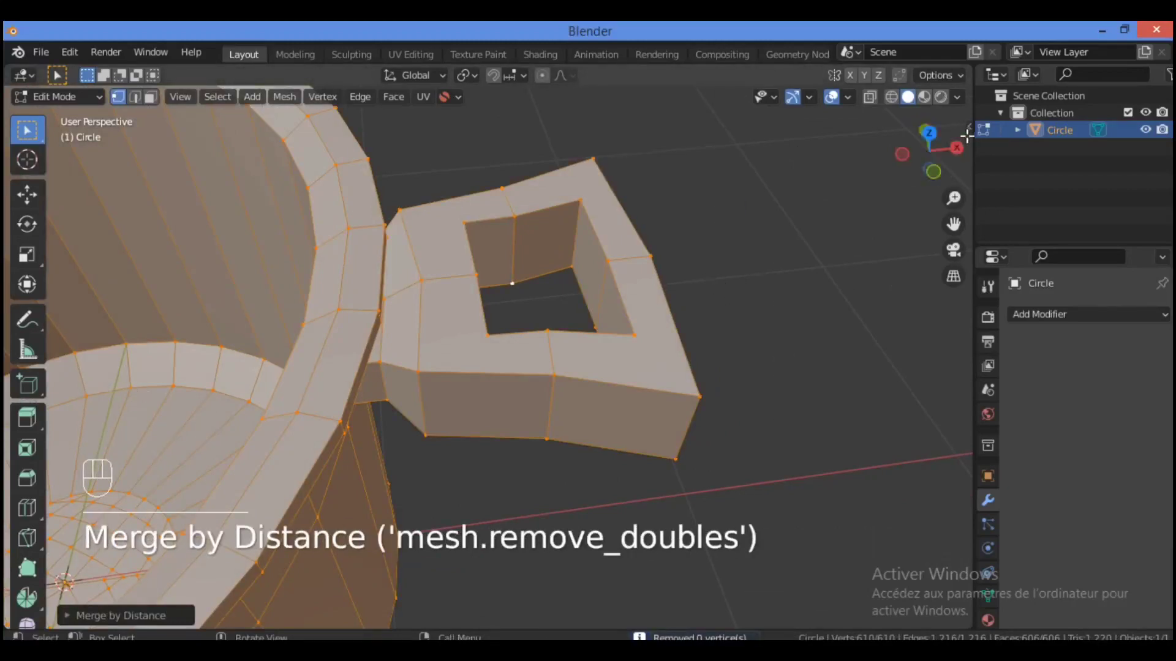
{"action": "left_click_drag", "start_coordinate": [962, 136], "coordinate": [857, 146]}
{"action": "left_click", "coordinate": [398, 299]}
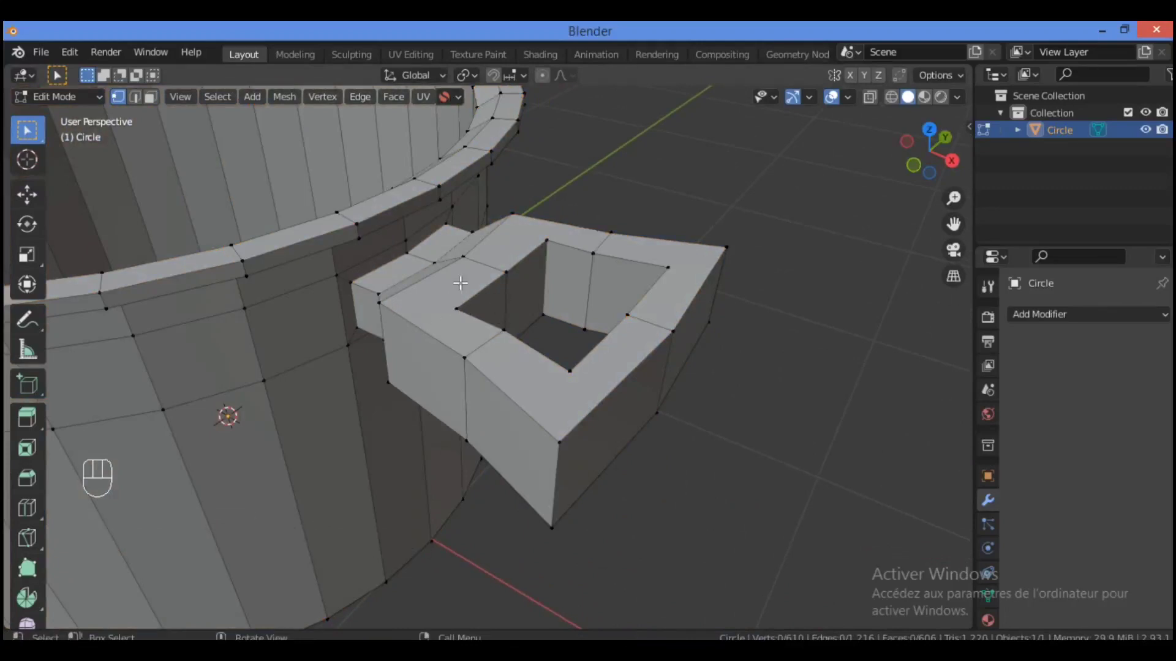
{"action": "key", "text": "k"}
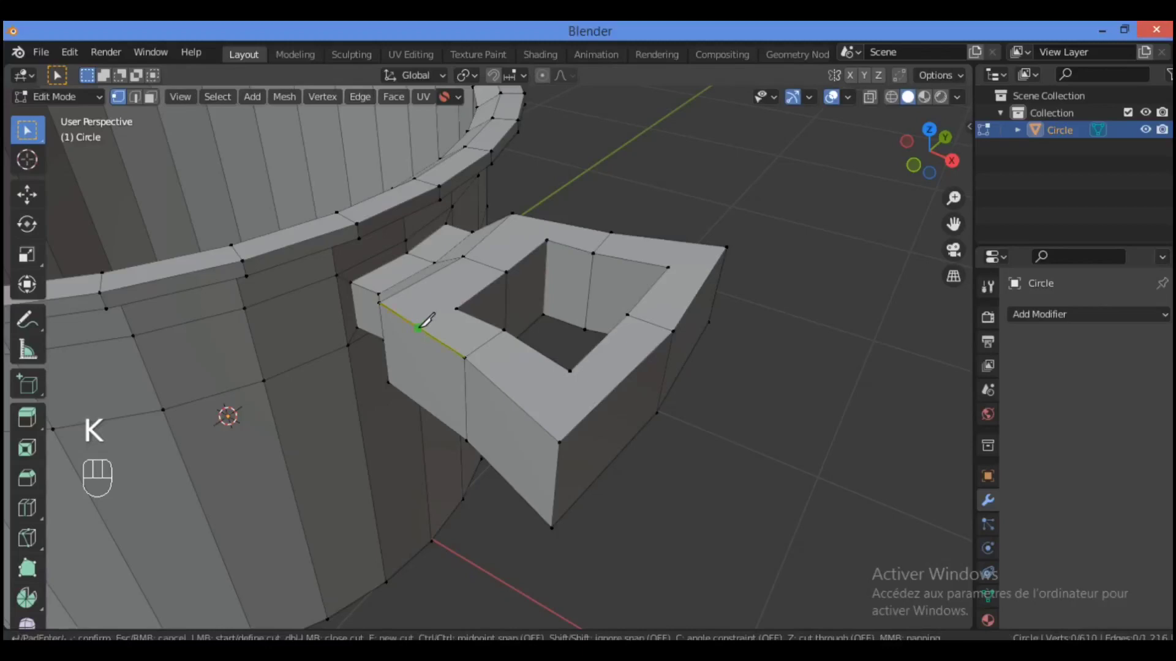
{"action": "key", "text": "Escape"}
In top view, knife-cut the handle from the opening's pot-side -Y corner to the handle's -Y outer edge
{"action": "key", "text": "KP_7"}
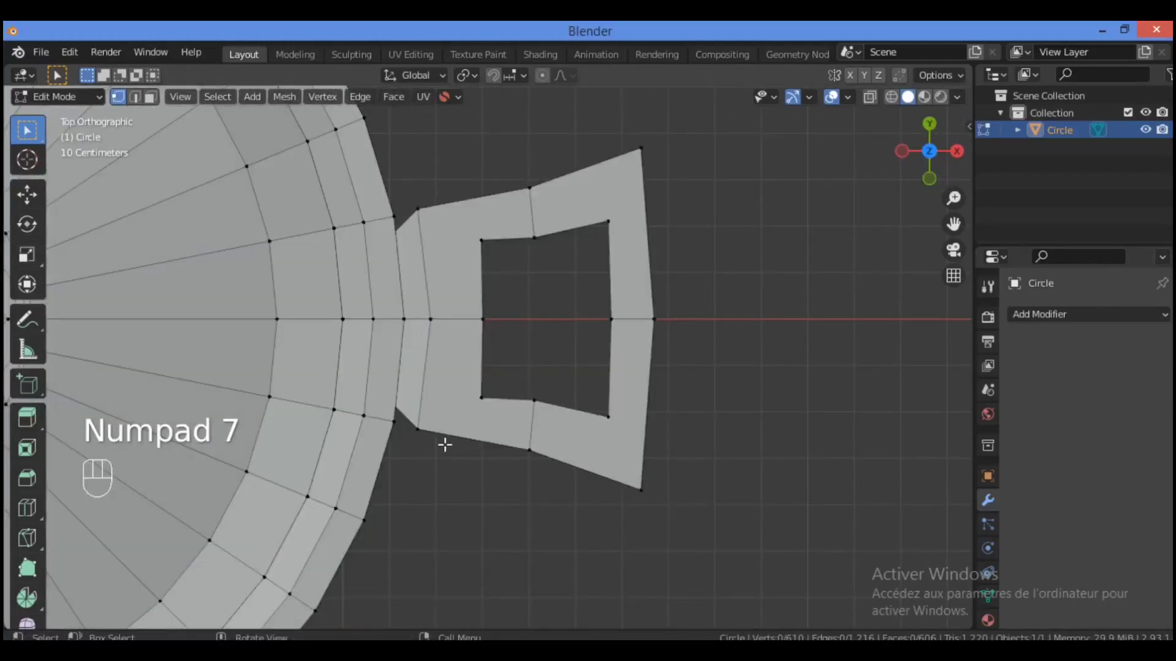
{"action": "key", "text": "k"}
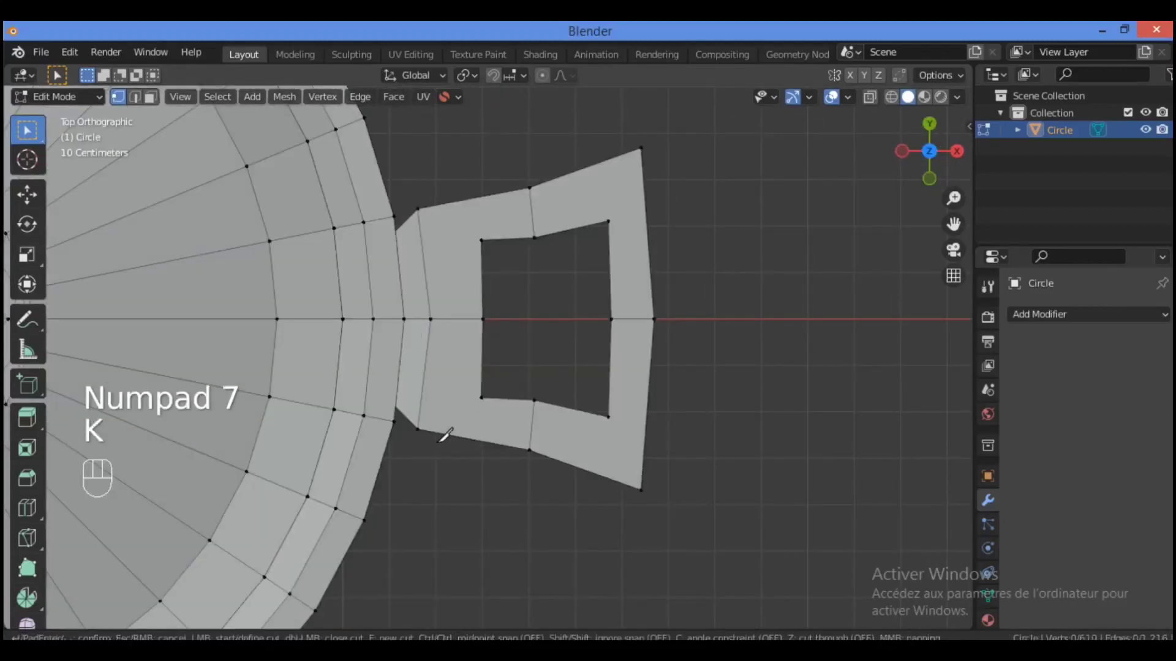
{"action": "left_click", "coordinate": [481, 398]}
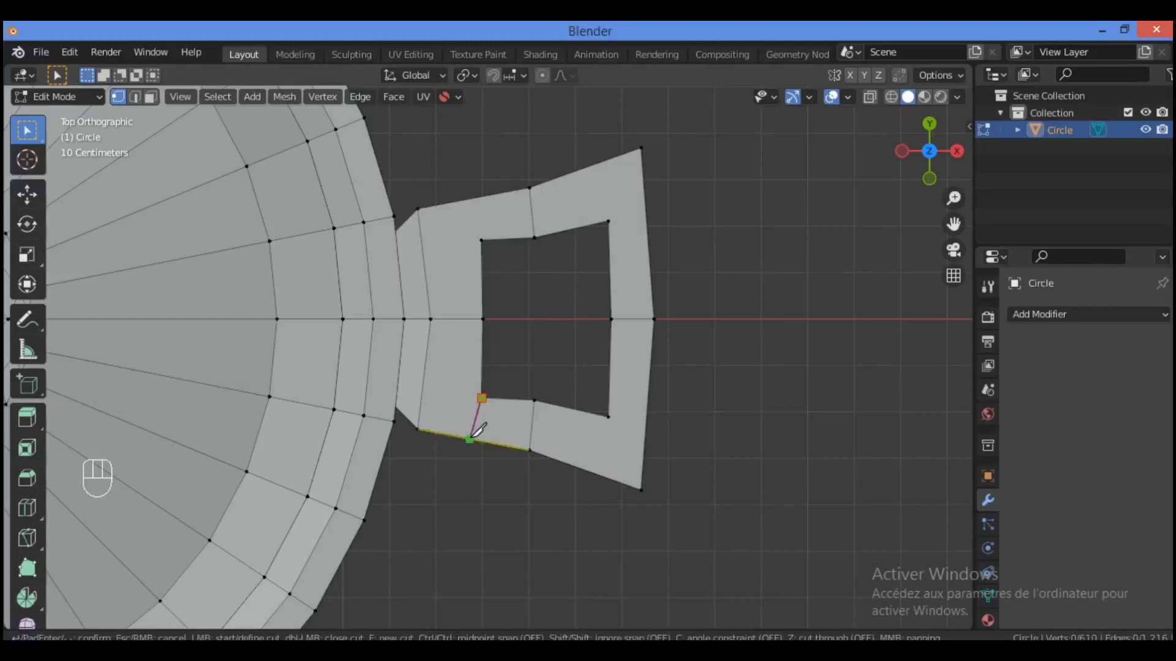
{"action": "left_click", "coordinate": [471, 436]}
{"action": "key", "text": "Return"}
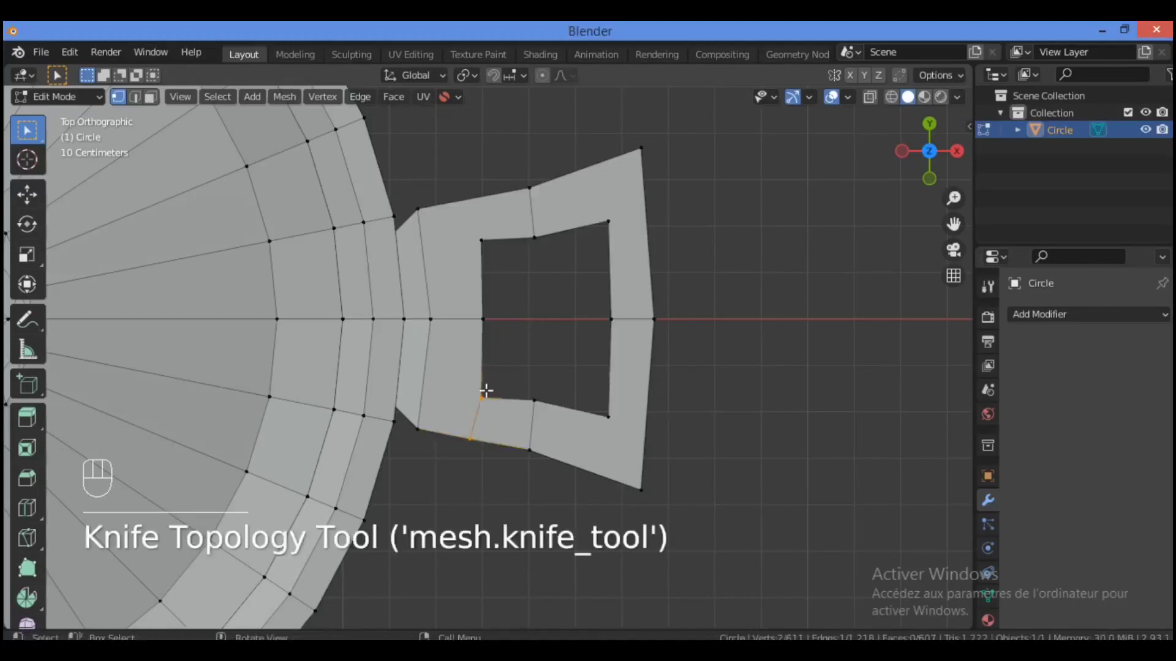
Knife-cut the handle's upper face between its +Y outer edge and the opening's pot-side +Y corner
{"action": "key", "text": "k"}
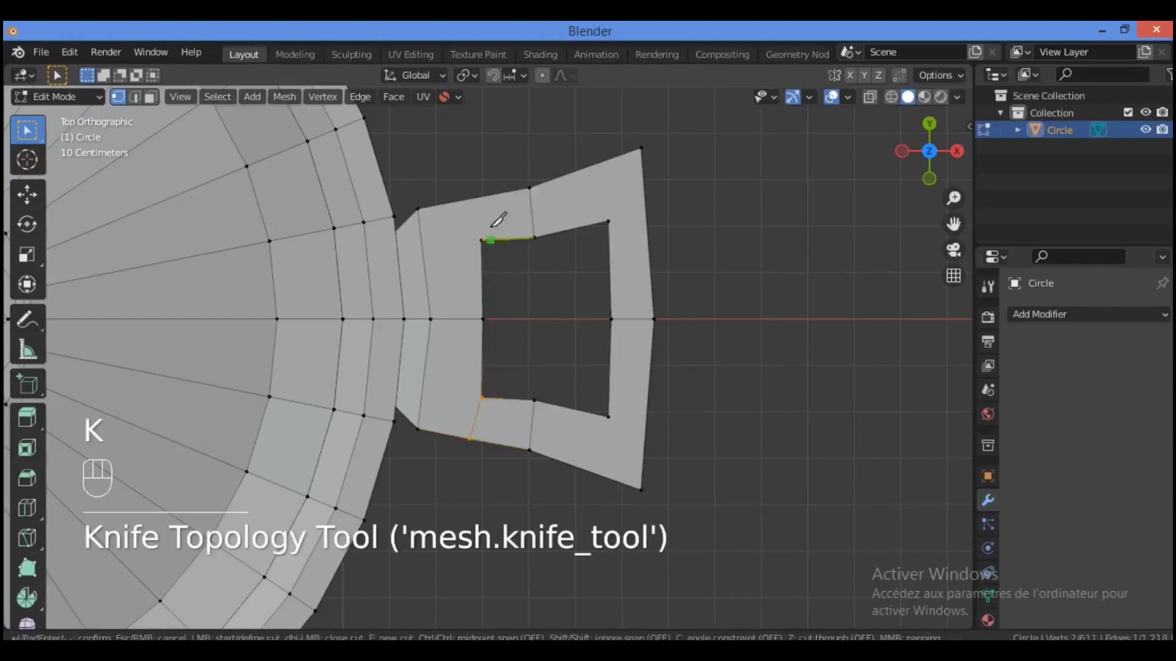
{"action": "left_click", "coordinate": [464, 200]}
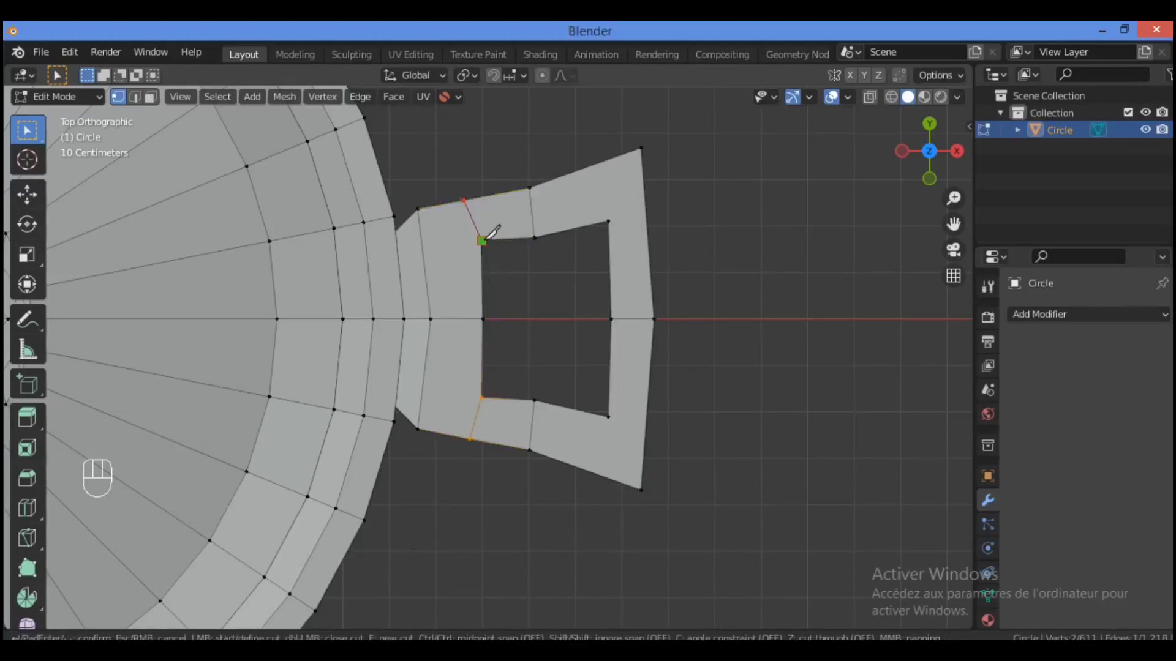
{"action": "left_click", "coordinate": [482, 241]}
{"action": "key", "text": "Return"}
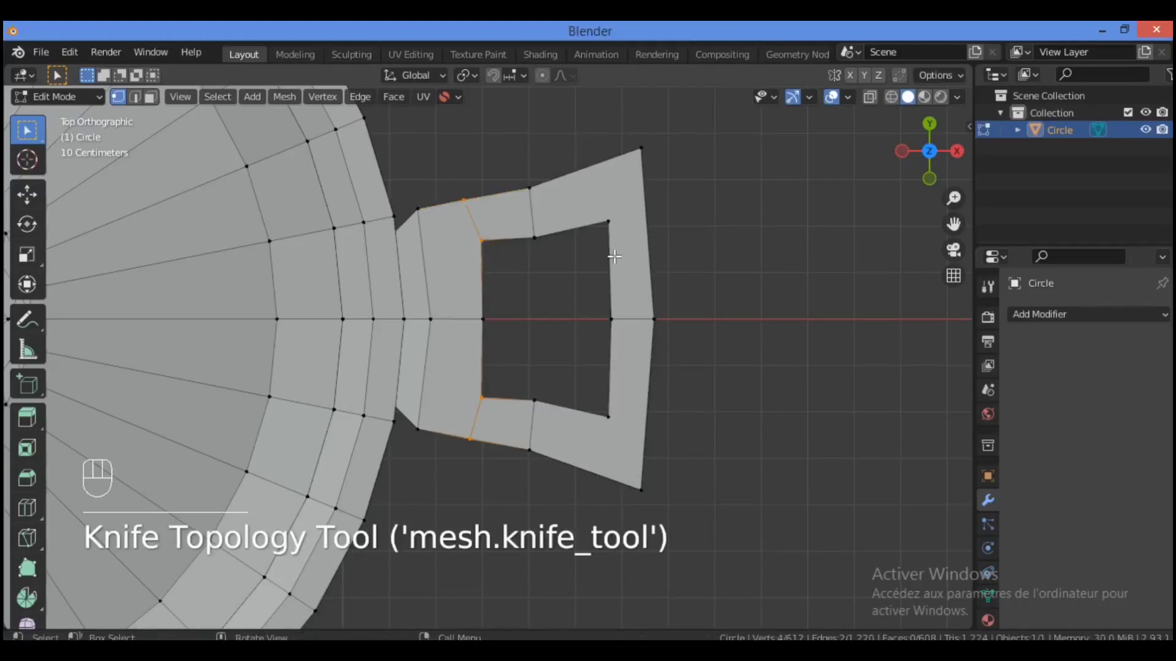
Knife-cut the handle's upper face between its +Y outer edge and the opening's outer +Y corner
{"action": "key", "text": "k"}
{"action": "left_click", "coordinate": [612, 160]}
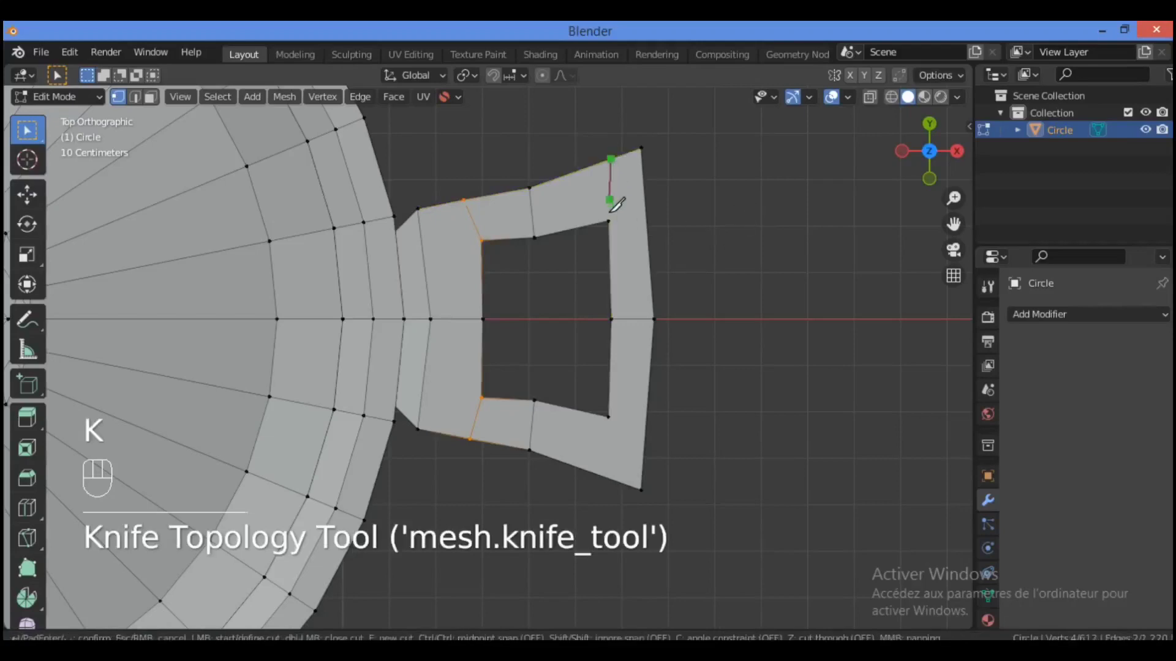
{"action": "left_click", "coordinate": [608, 220]}
{"action": "key", "text": "Return"}
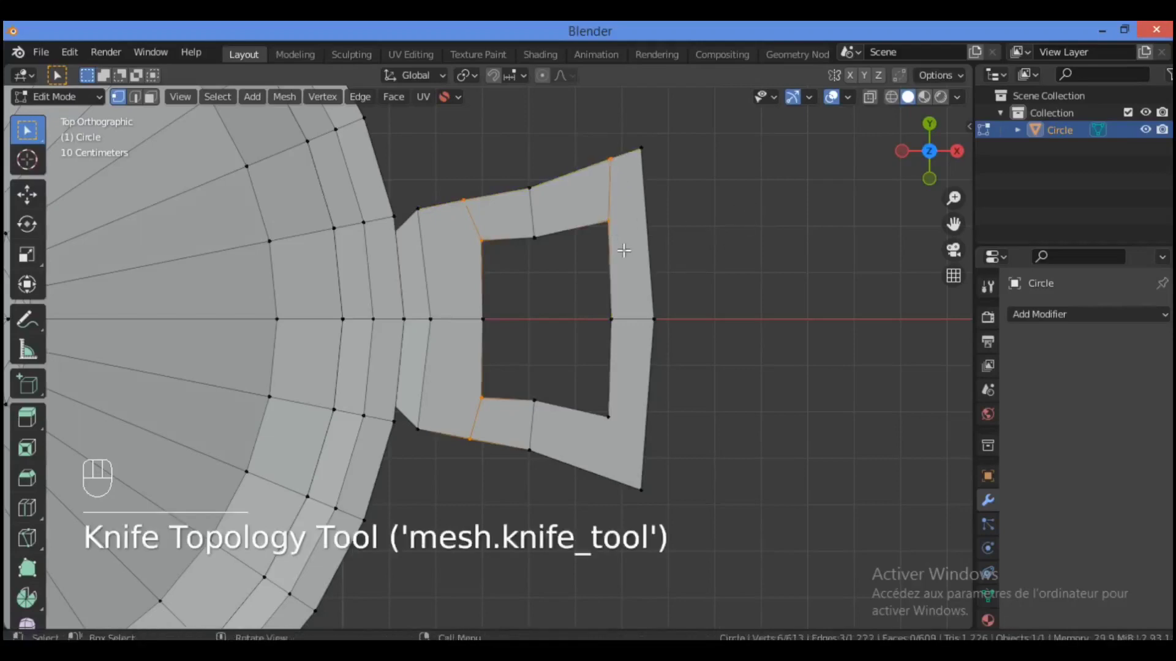
Knife-cut the handle's upper face from the opening's outer -Y corner to the handle's -Y outer edge
{"action": "key", "text": "k"}
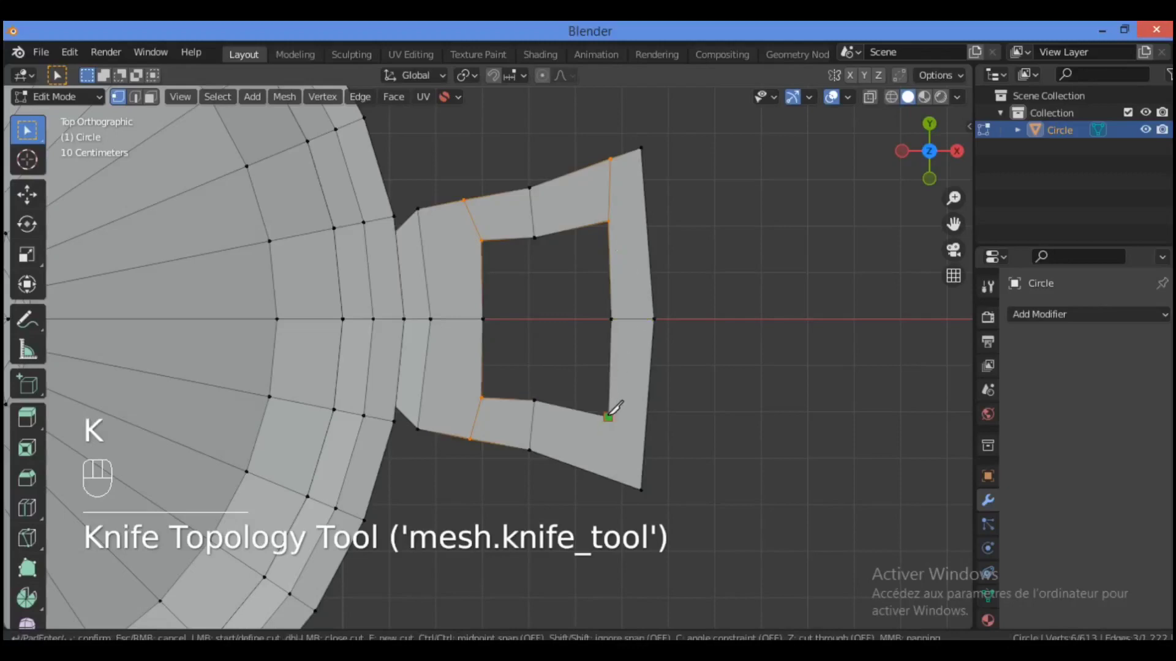
{"action": "left_click", "coordinate": [608, 417]}
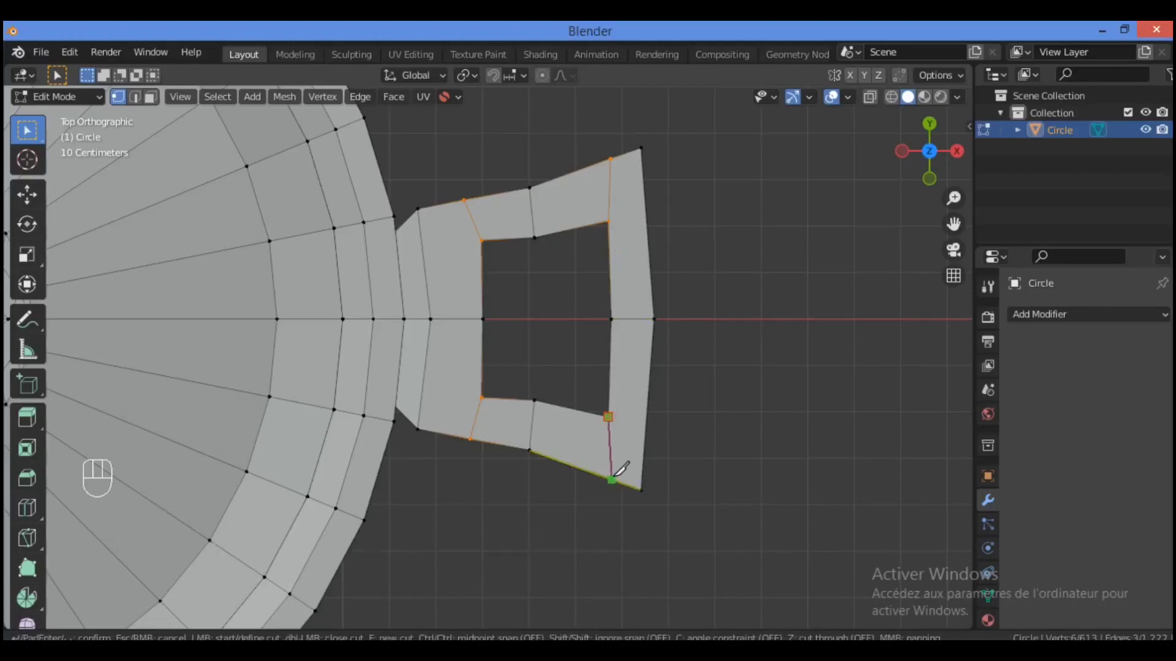
{"action": "left_click", "coordinate": [612, 479]}
{"action": "key", "text": "Return"}
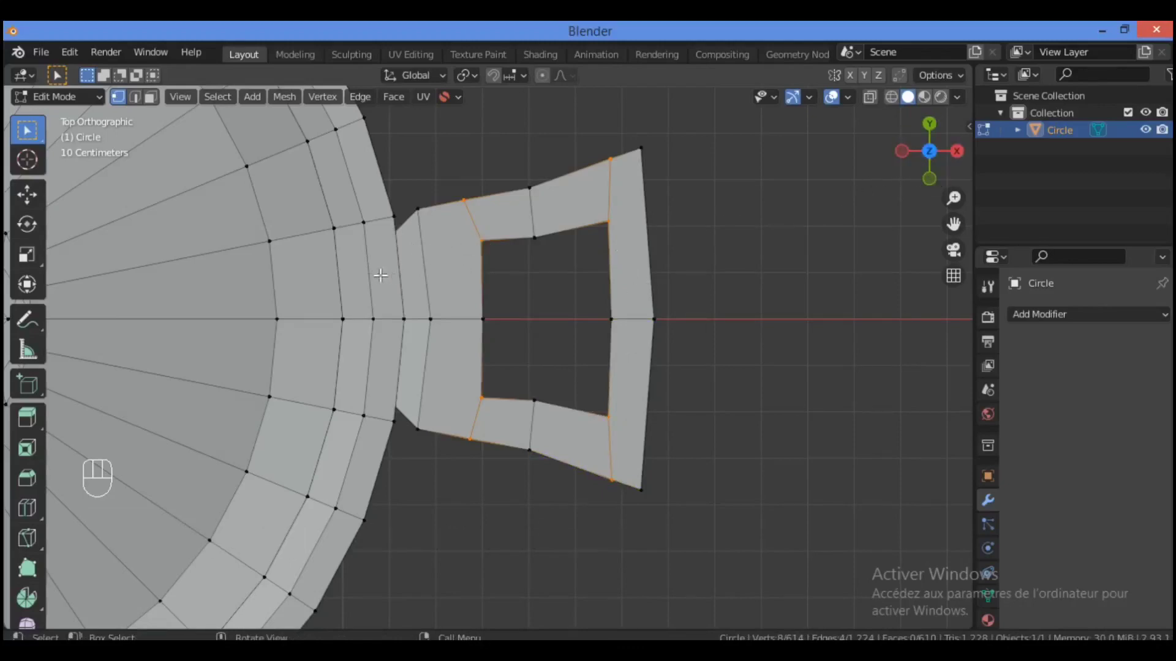
Continue the pot-side cut down the handle's -Y side face to its lower edge with the Knife tool
{"action": "left_click_drag", "start_coordinate": [921, 160], "coordinate": [544, 434]}
{"action": "key", "text": "k"}
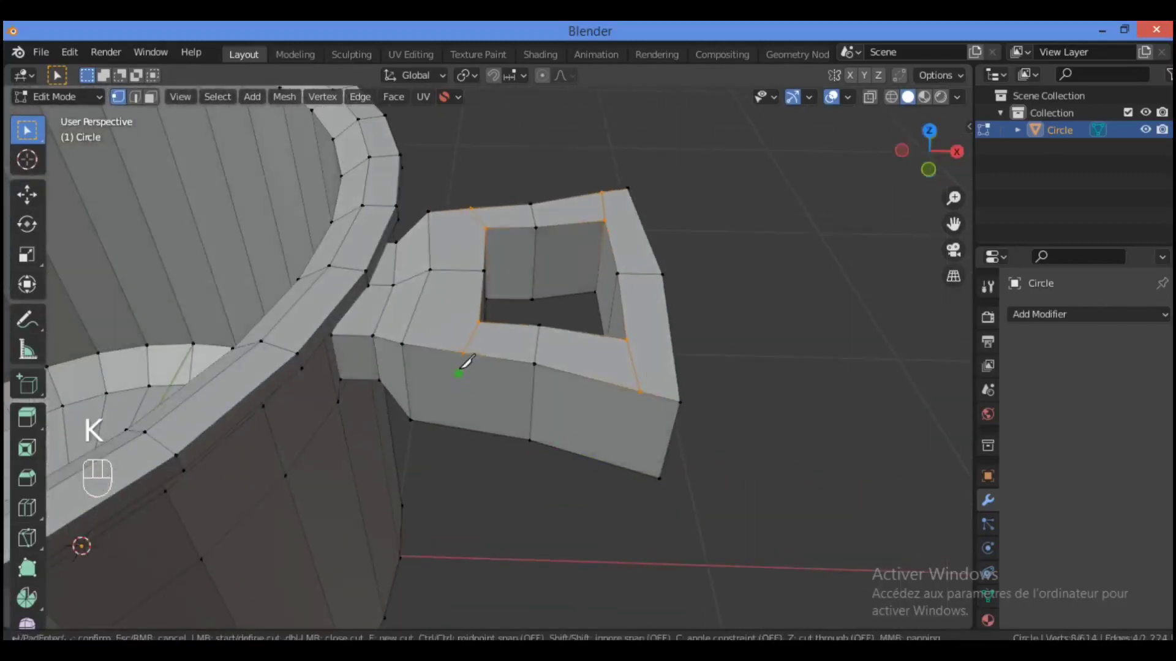
{"action": "left_click", "coordinate": [463, 354]}
{"action": "left_click", "coordinate": [469, 429]}
{"action": "key", "text": "Return"}
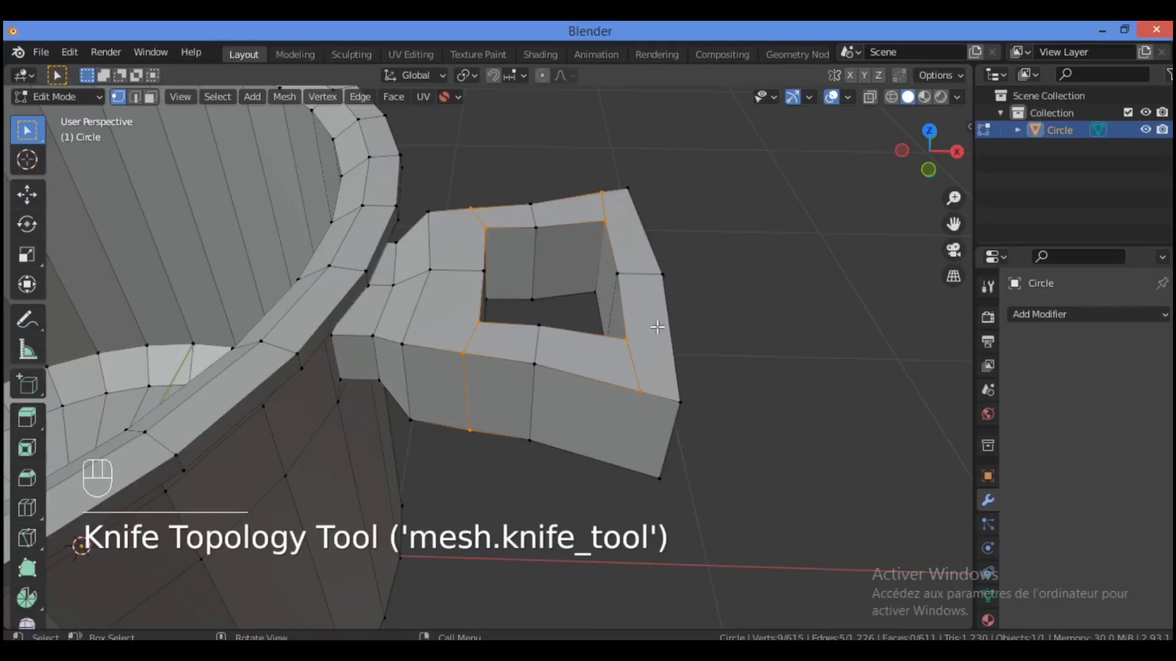
Continue the cut near the handle's outer end down the -Y side face to its lower edge with the Knife tool
{"action": "key", "text": "k"}
{"action": "left_click", "coordinate": [641, 392]}
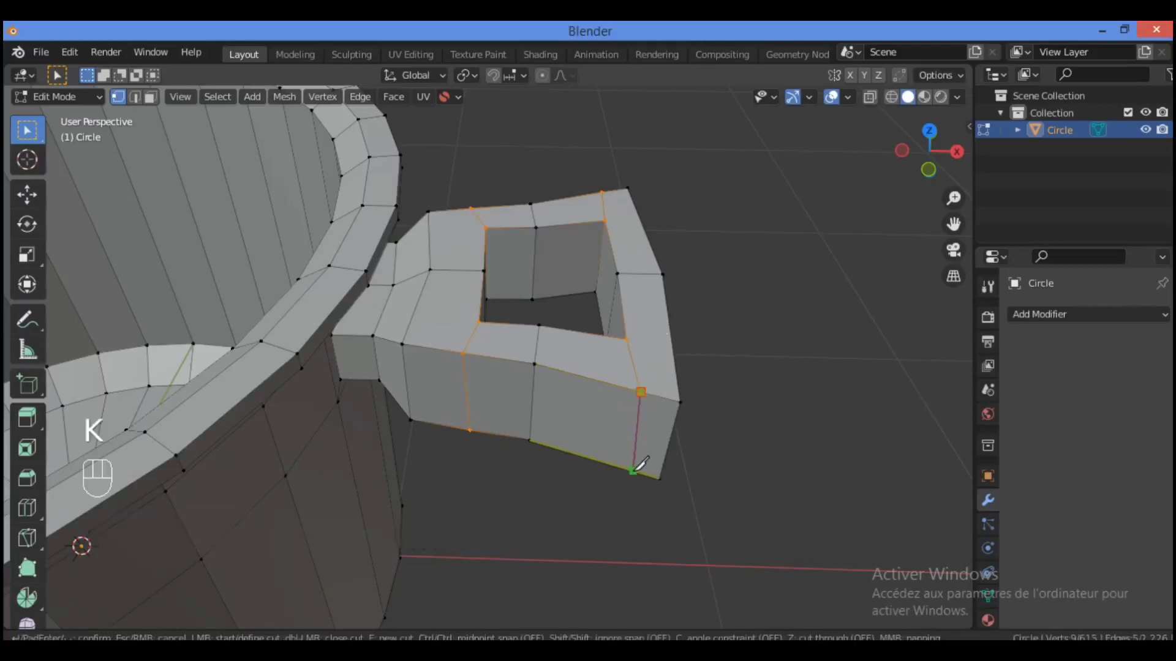
{"action": "left_click", "coordinate": [634, 471]}
{"action": "key", "text": "Return"}
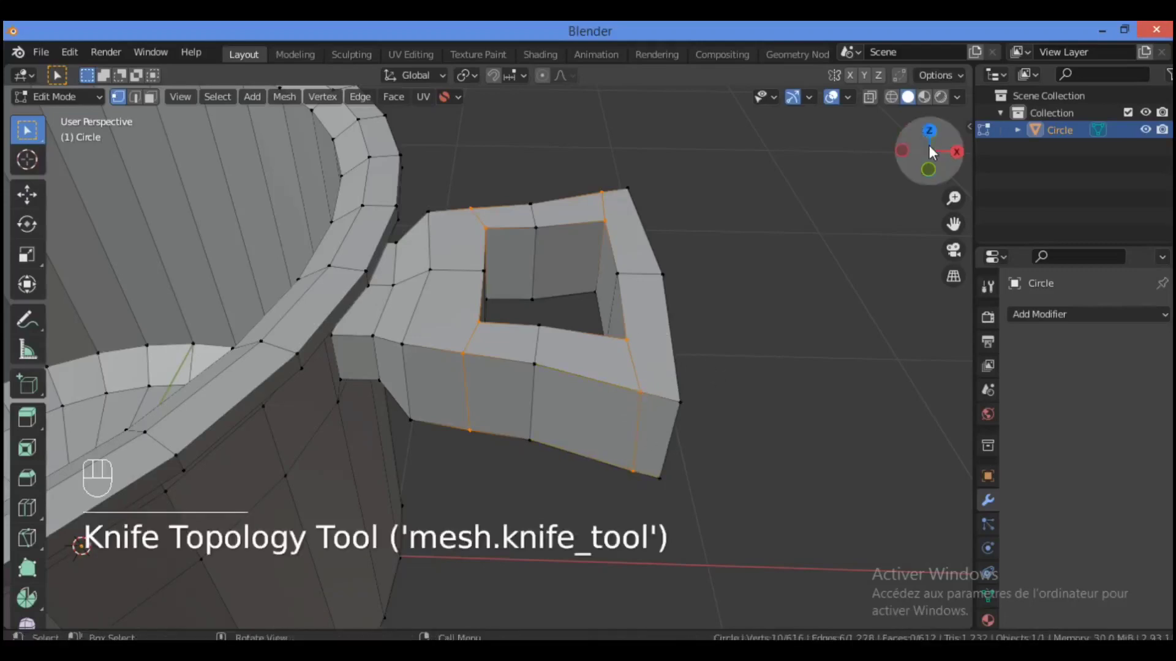
Continue the cut near the handle's outer end down the +Y side face to its lower edge with the Knife tool
{"action": "left_click_drag", "start_coordinate": [929, 150], "coordinate": [753, 113]}
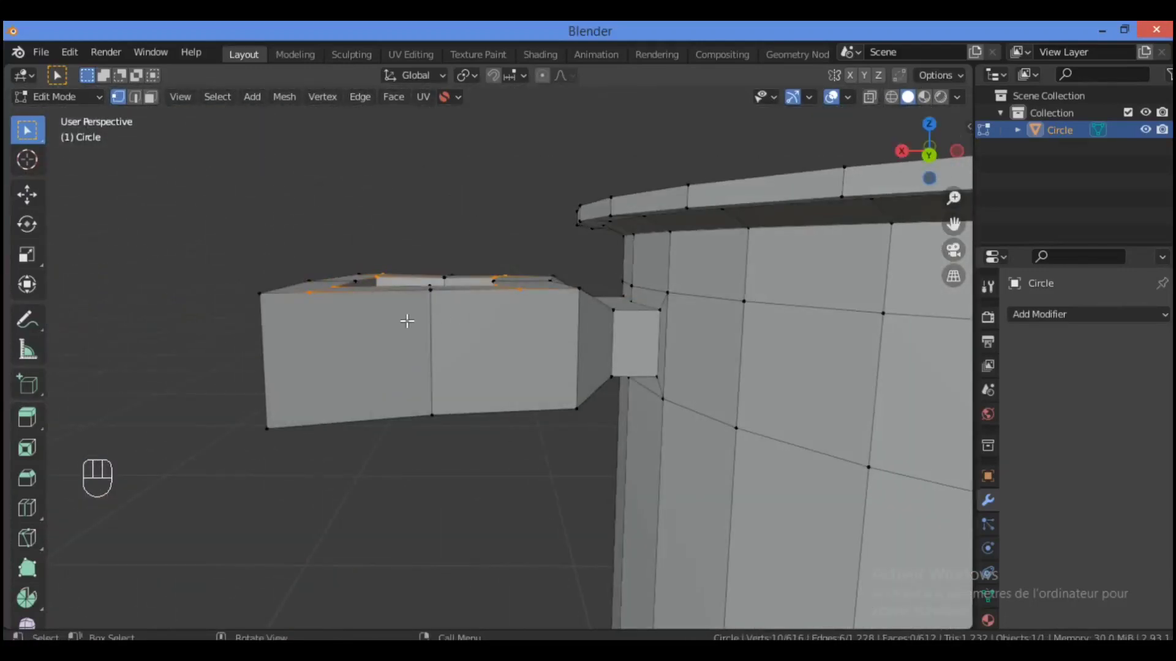
{"action": "key", "text": "k"}
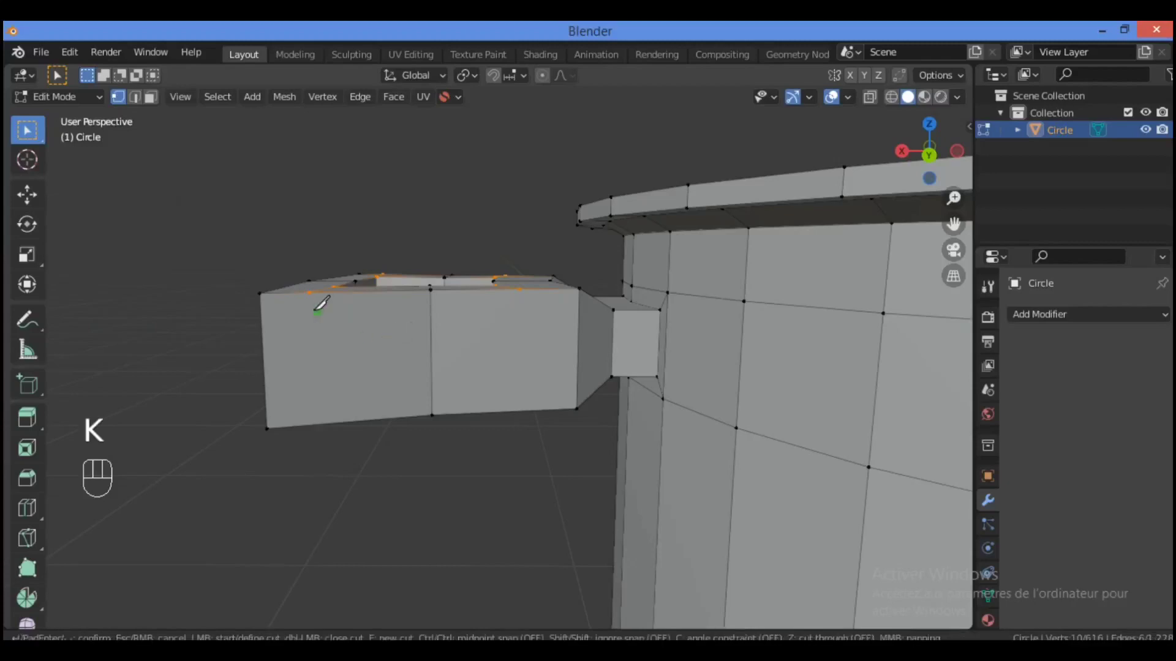
{"action": "left_click", "coordinate": [309, 293]}
{"action": "left_click", "coordinate": [313, 425]}
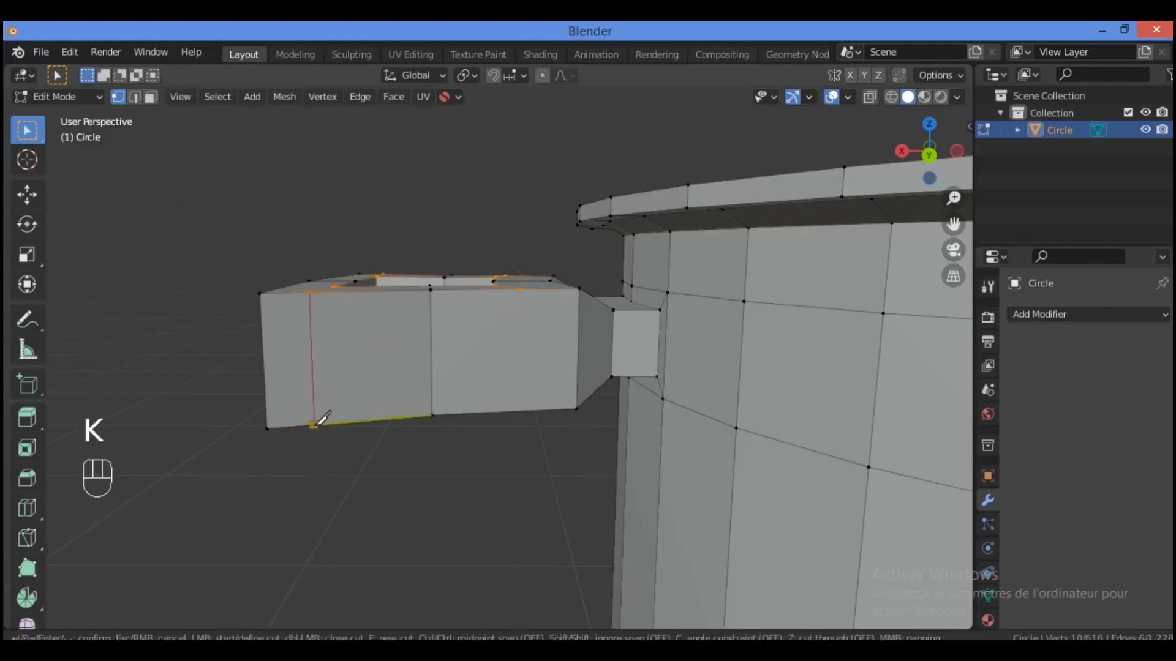
{"action": "key", "text": "Return"}
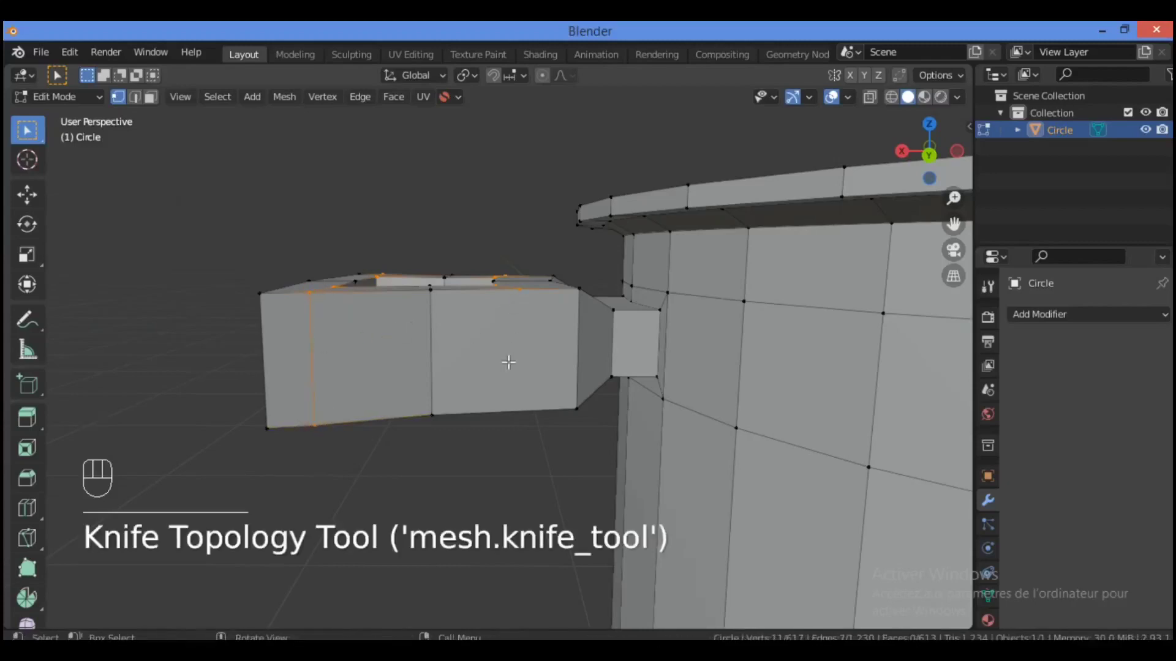
Continue the pot-side cut down the handle's +Y side face to its lower edge with the Knife tool
{"action": "key", "text": "k"}
{"action": "left_click", "coordinate": [519, 289]}
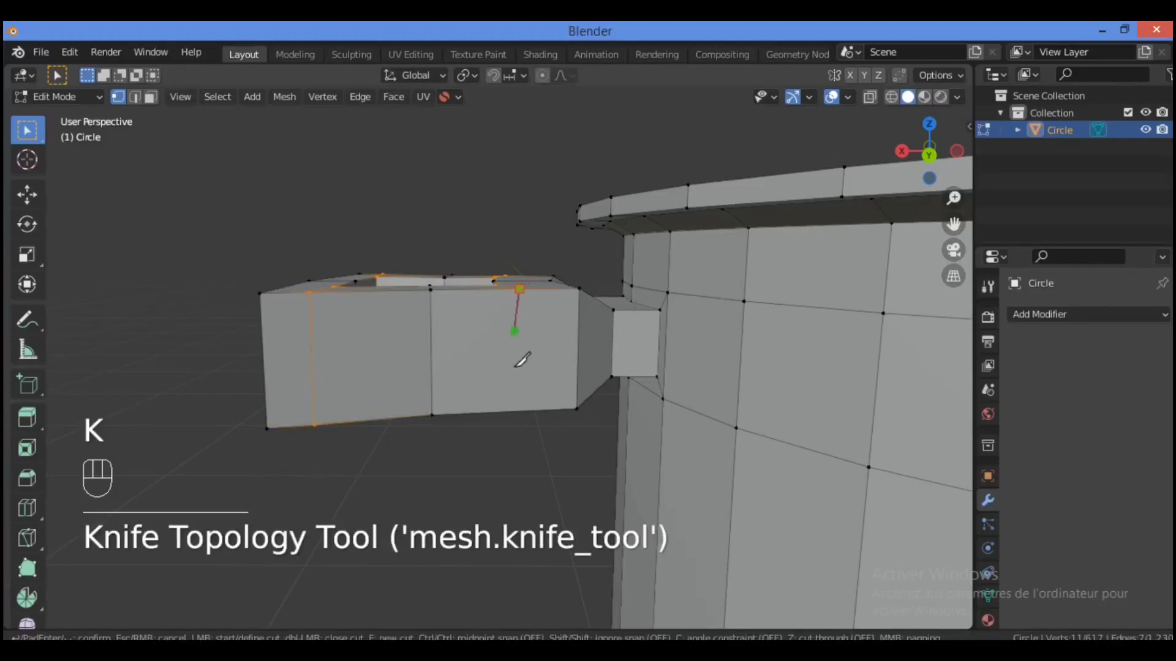
{"action": "left_click", "coordinate": [523, 411]}
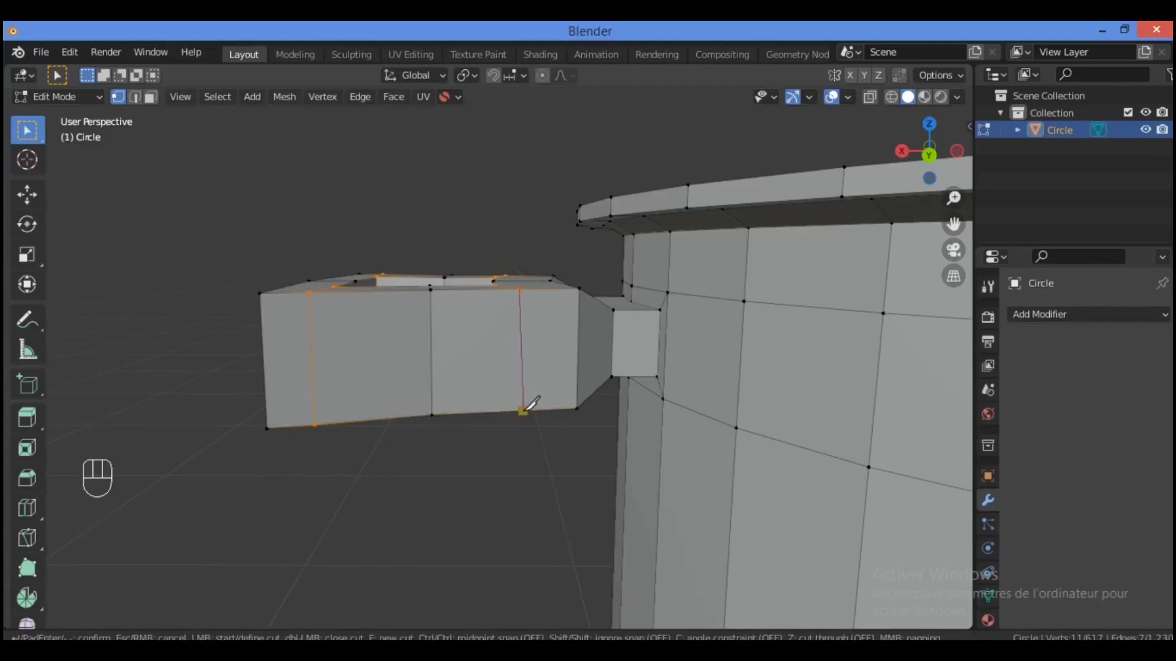
{"action": "key", "text": "Return"}
Knife-cut from the opening's outer +Y corner across the upper face and down the handle's end face to its lower edge
{"action": "left_click_drag", "start_coordinate": [913, 182], "coordinate": [778, 252]}
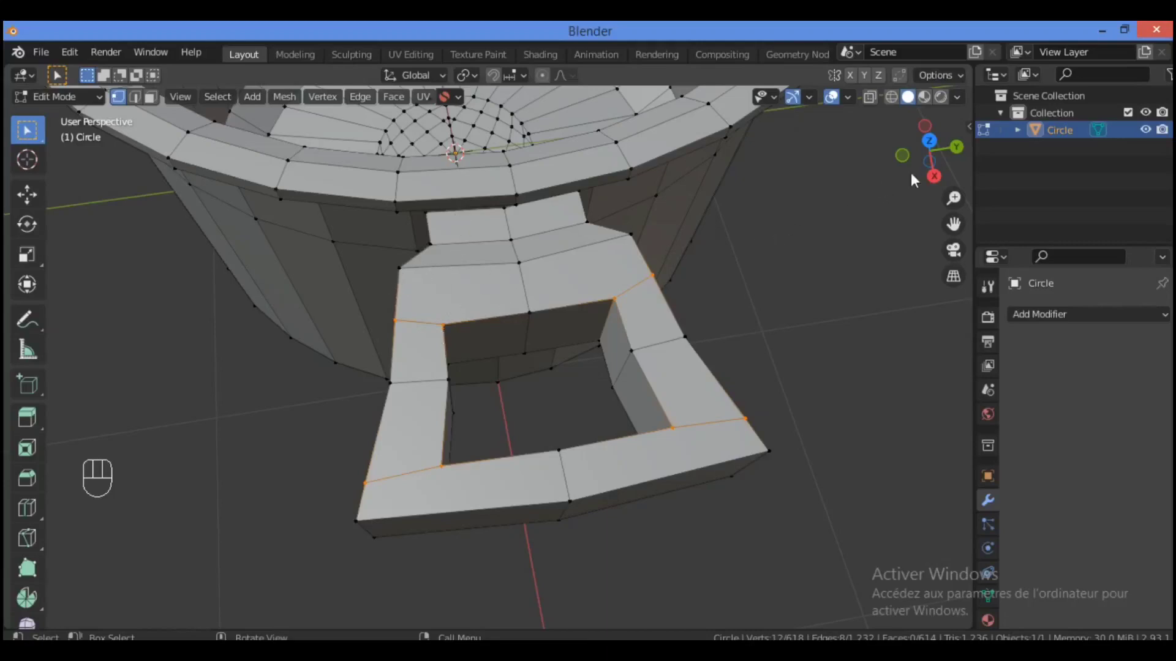
{"action": "mouse_move", "coordinate": [913, 180]}
{"action": "left_mouse_down"}
{"action": "mouse_move", "coordinate": [879, 207]}
{"action": "mouse_move", "coordinate": [753, 171]}
{"action": "mouse_move", "coordinate": [912, 161]}
{"action": "mouse_move", "coordinate": [929, 125]}
{"action": "mouse_move", "coordinate": [908, 182]}
{"action": "left_mouse_up"}
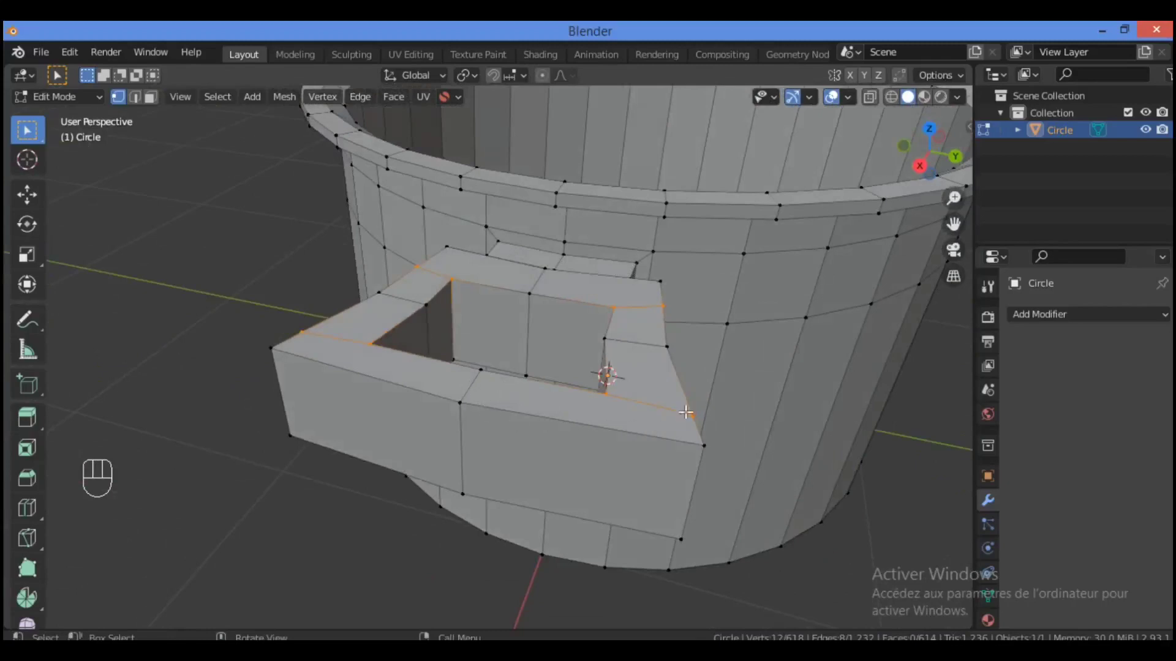
{"action": "key", "text": "k"}
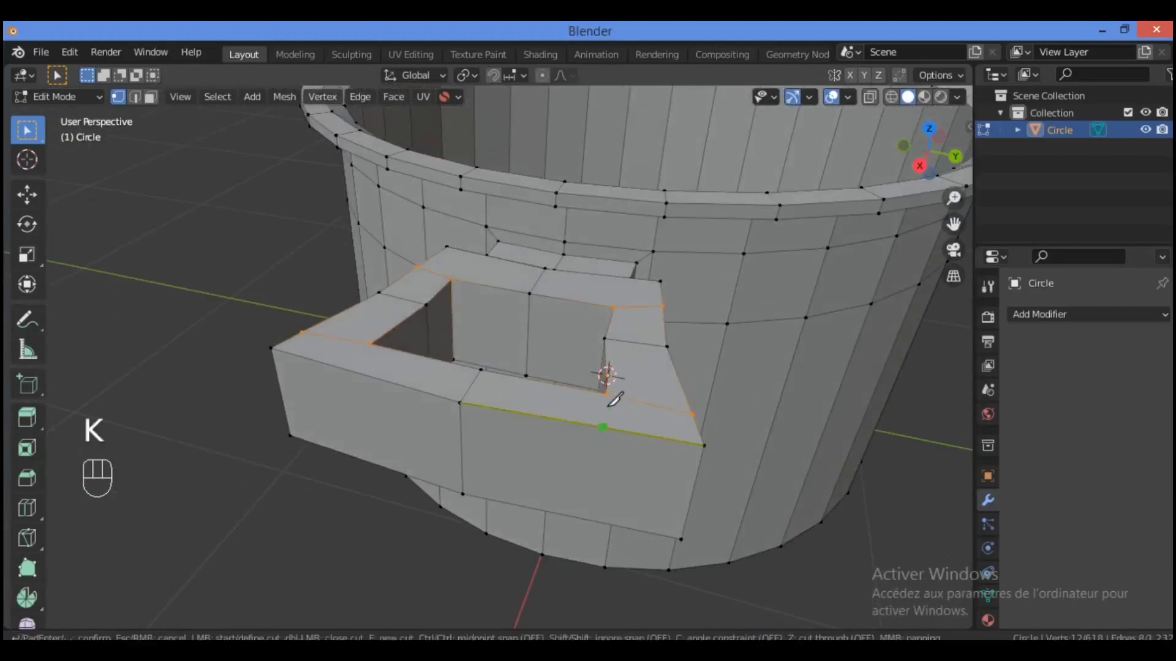
{"action": "left_click", "coordinate": [606, 394]}
{"action": "left_click", "coordinate": [597, 427]}
{"action": "left_click", "coordinate": [590, 519]}
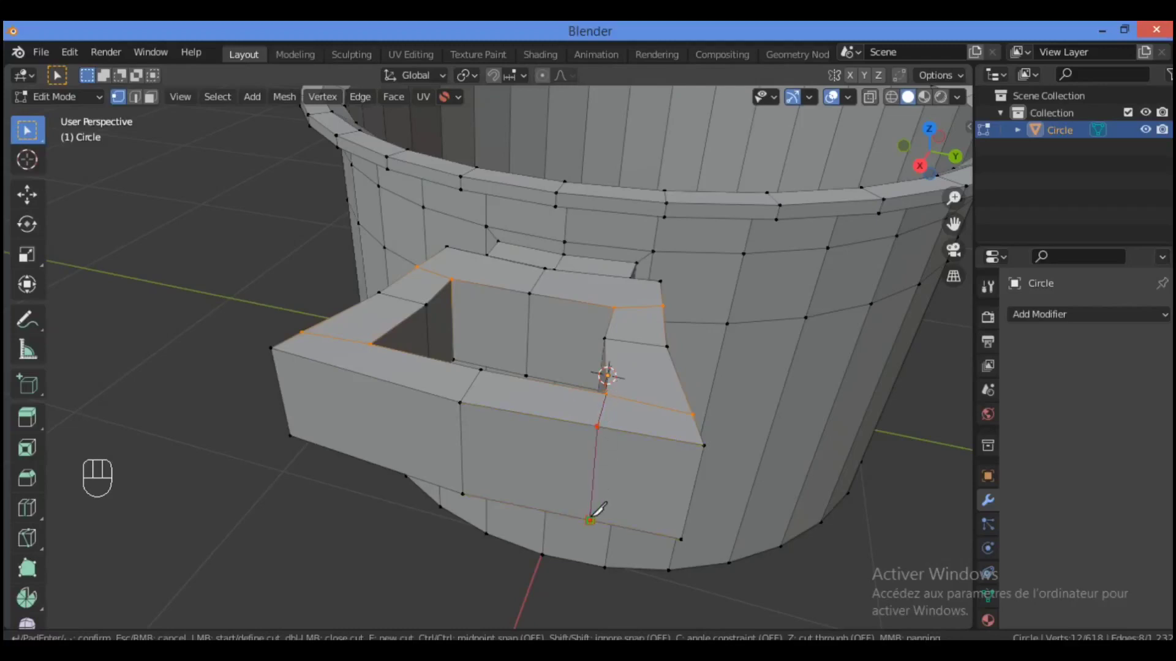
{"action": "key", "text": "Return"}
Knife-cut from the opening's outer -Y corner across the upper face and down the handle's end face to its lower edge
{"action": "key", "text": "k"}
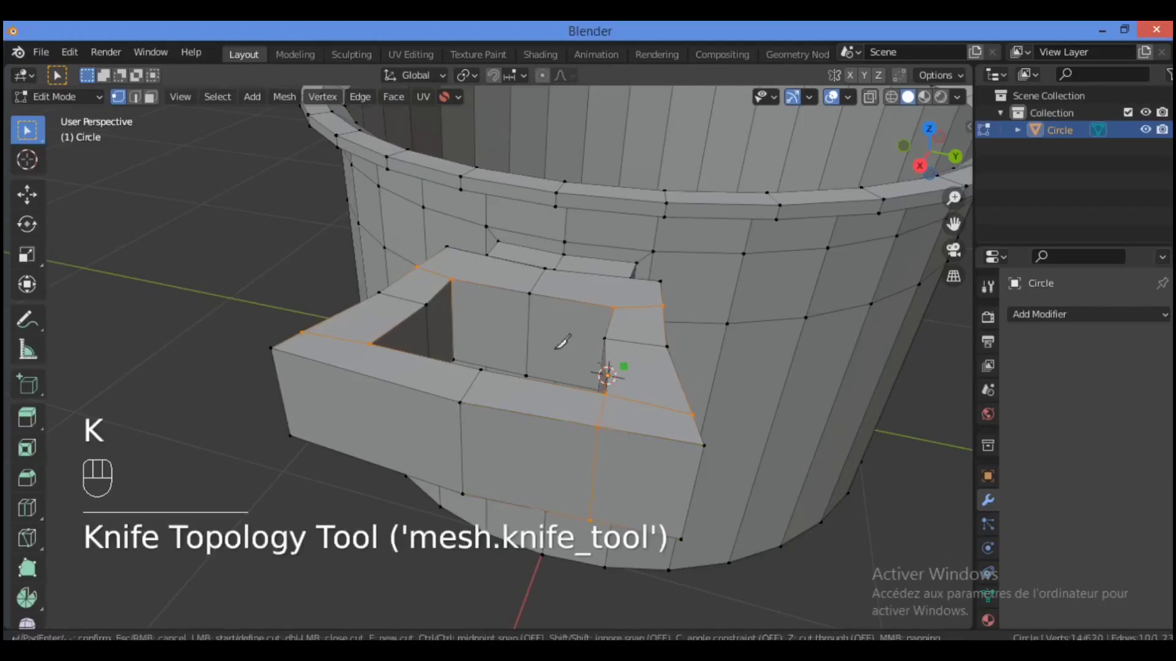
{"action": "left_click", "coordinate": [369, 344]}
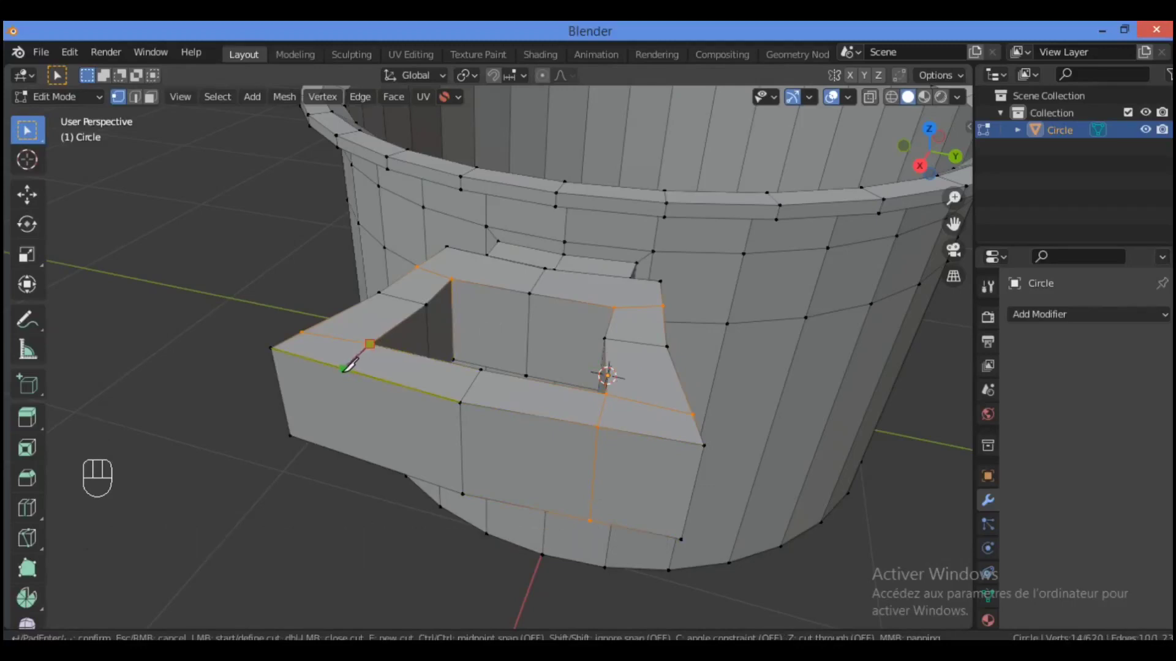
{"action": "left_click", "coordinate": [343, 369]}
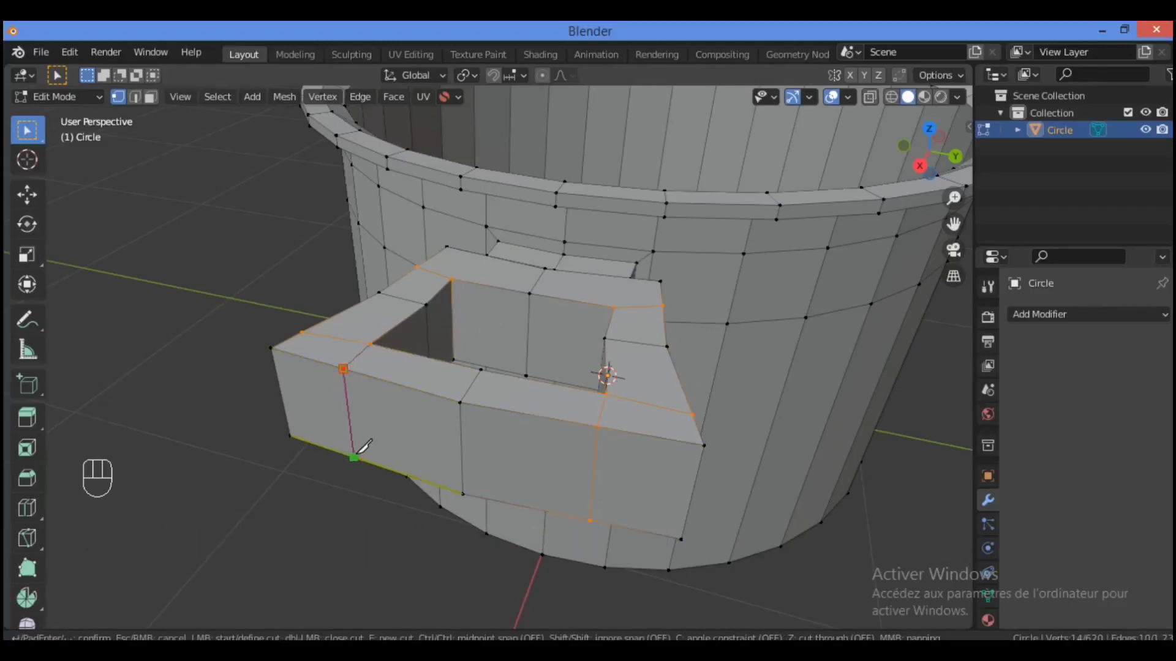
{"action": "left_click", "coordinate": [354, 457]}
{"action": "key", "text": "Return"}
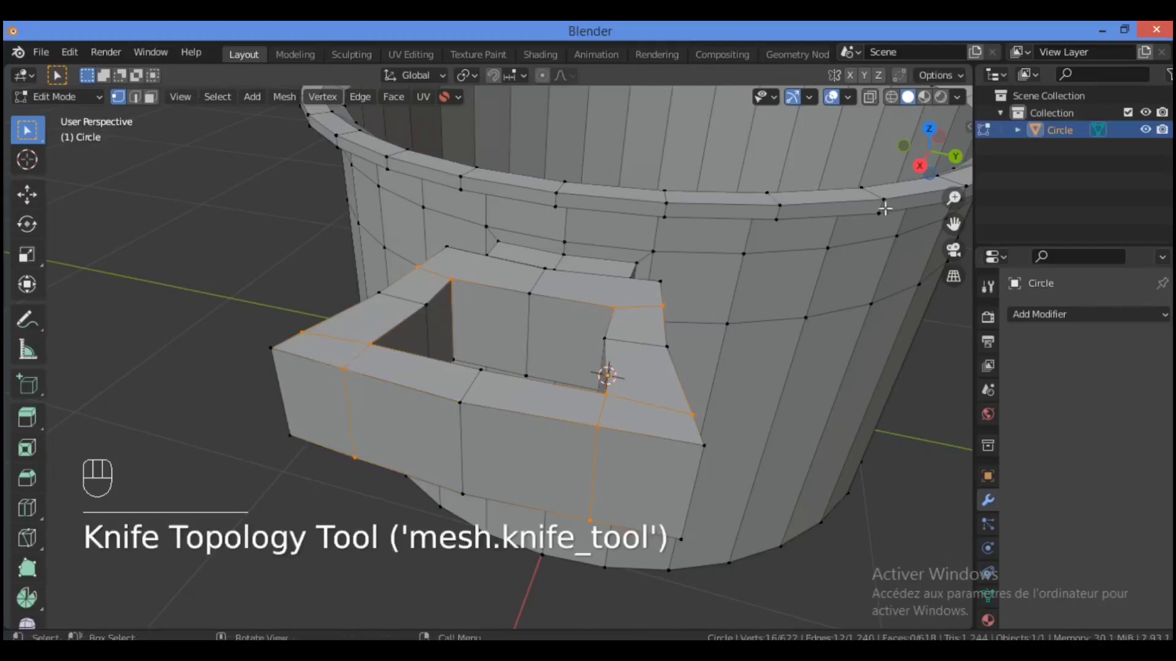
Knife-cut the handle's underside from the pot-side cut on its +Y edge to the opening's pot-side +Y corner
{"action": "left_click_drag", "start_coordinate": [940, 173], "coordinate": [823, 87]}
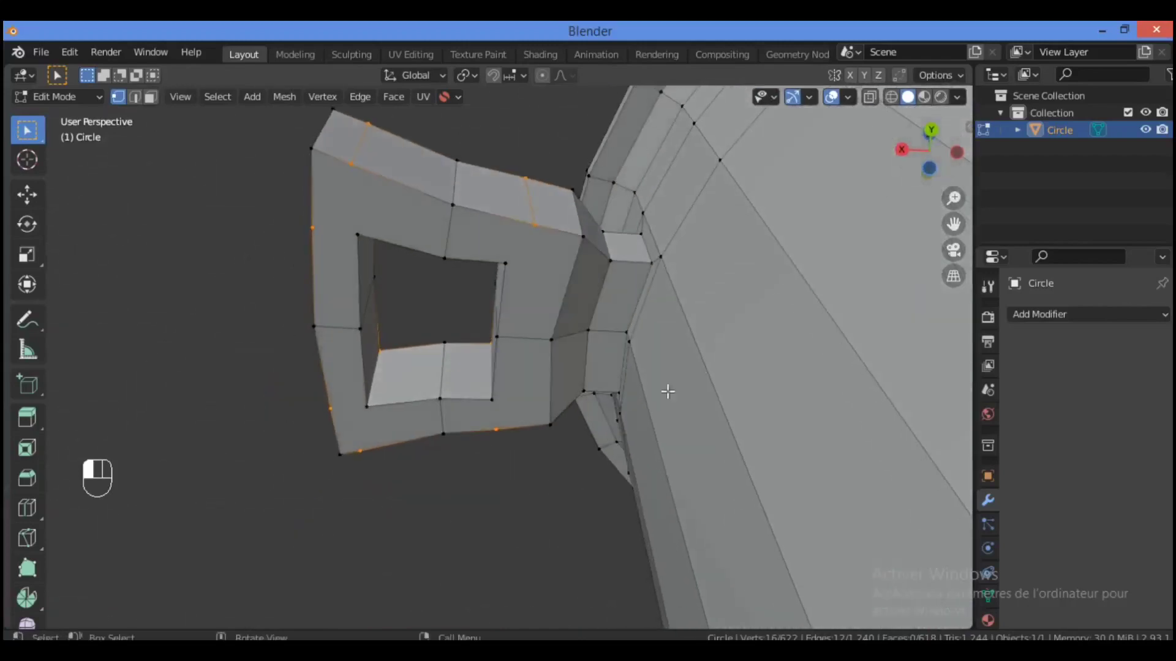
{"action": "key", "text": "k"}
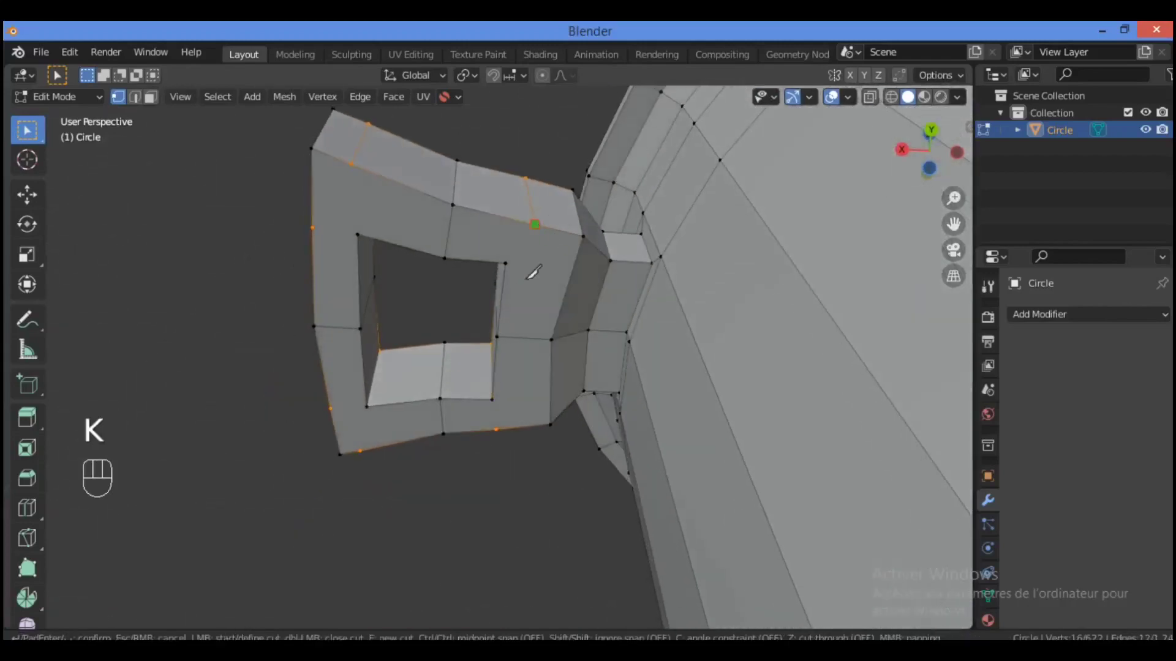
{"action": "left_click", "coordinate": [531, 273]}
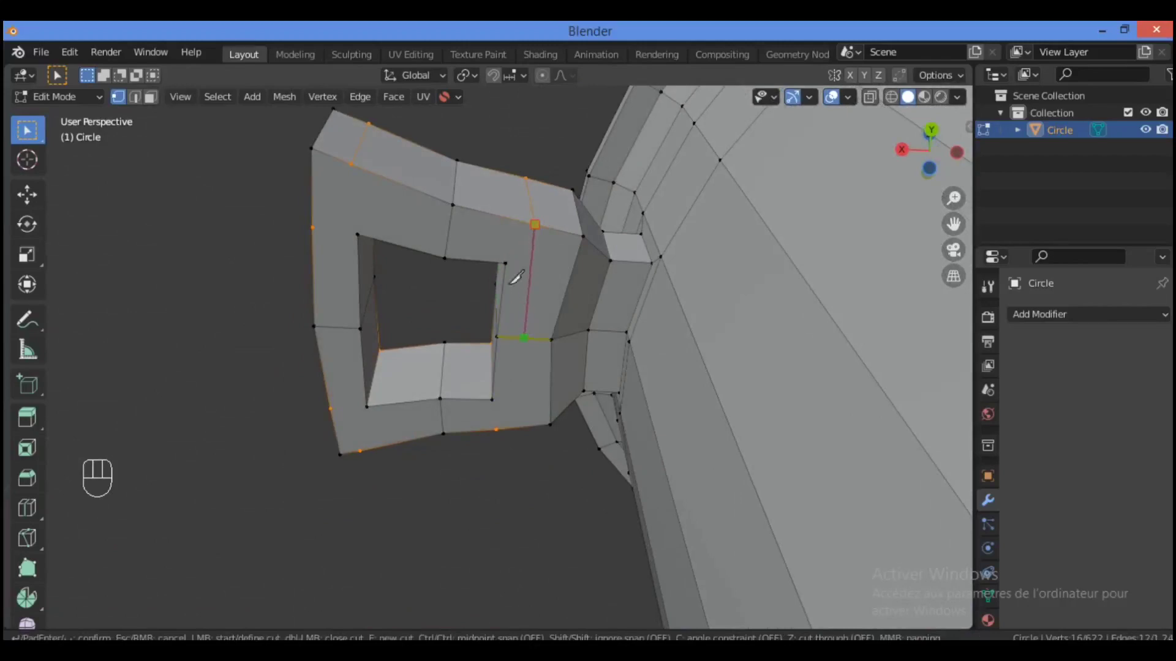
{"action": "left_click", "coordinate": [505, 264]}
{"action": "key", "text": "Return"}
Knife-cut the handle's underside from the pot-side cut on its -Y edge to the opening's pot-side -Y corner
{"action": "key", "text": "k"}
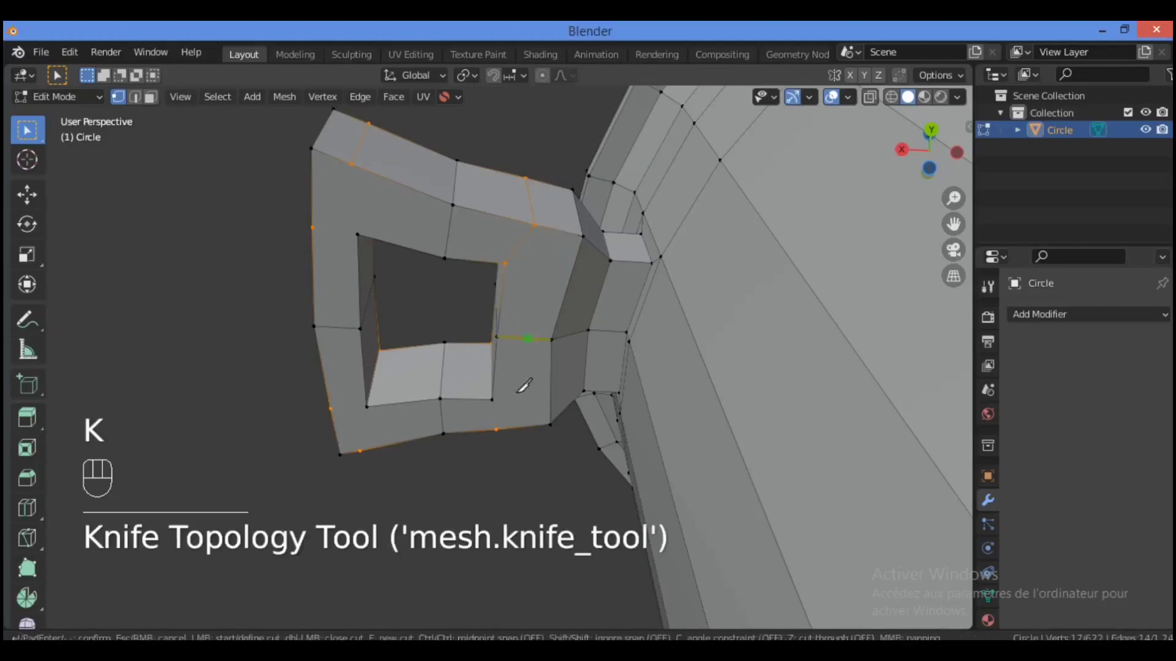
{"action": "left_click", "coordinate": [496, 430]}
{"action": "left_click", "coordinate": [493, 400]}
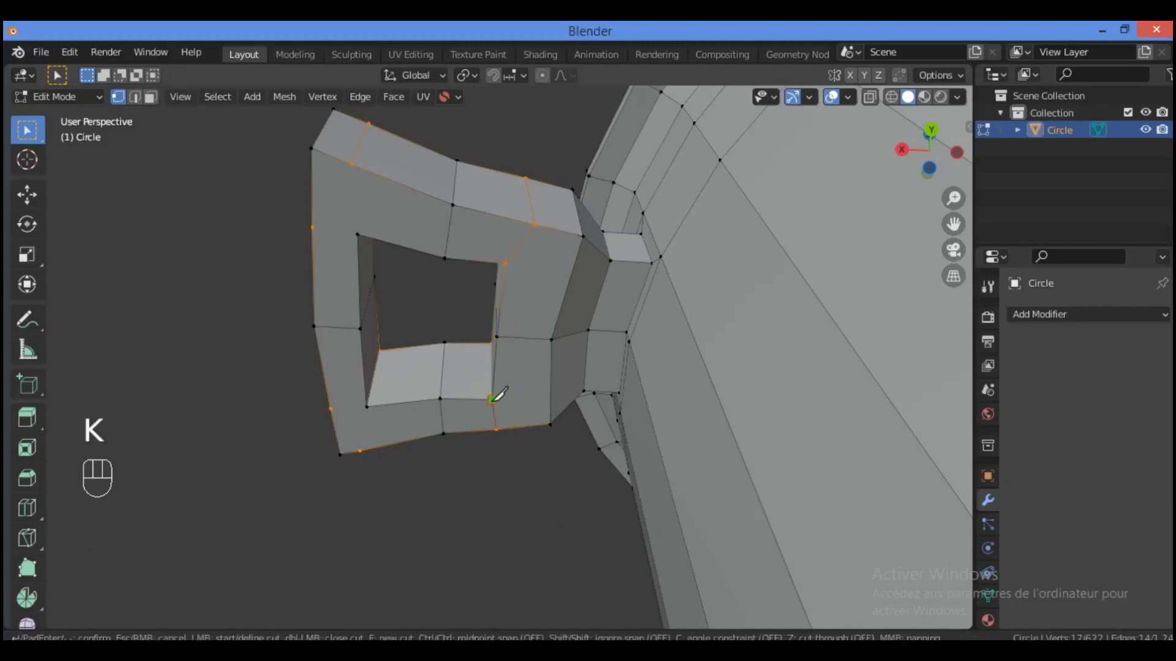
{"action": "key", "text": "Return"}
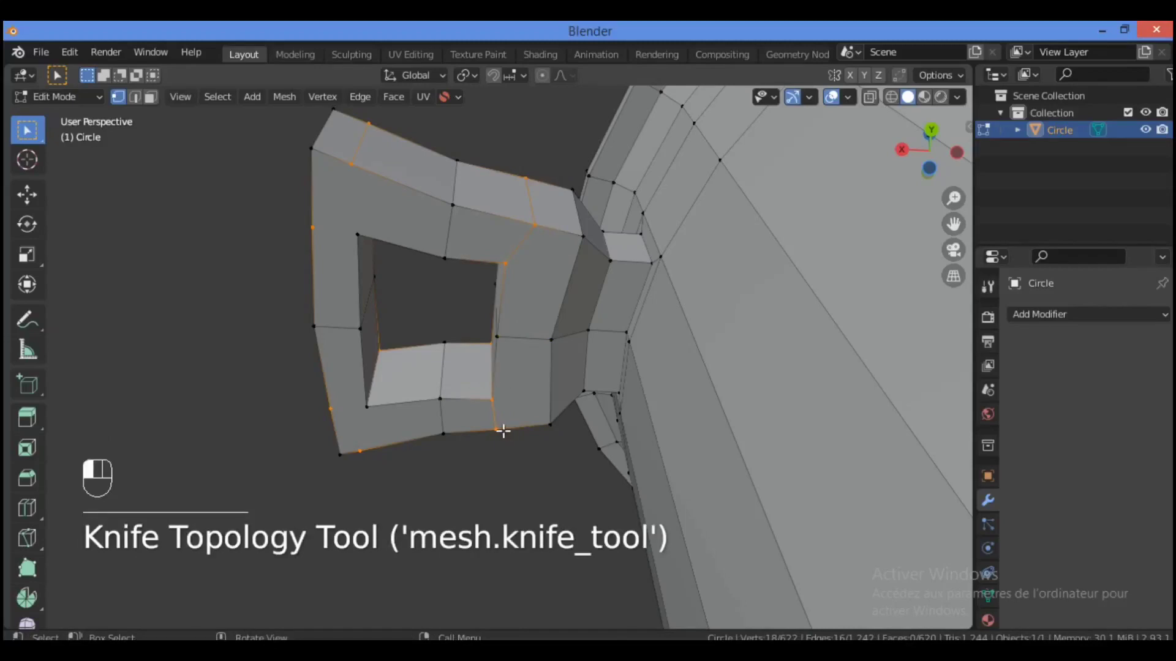
Slide the pot-side cut's vertex on the handle's lower -Y edge slightly toward the pot along that edge
{"action": "left_click", "coordinate": [503, 431]}
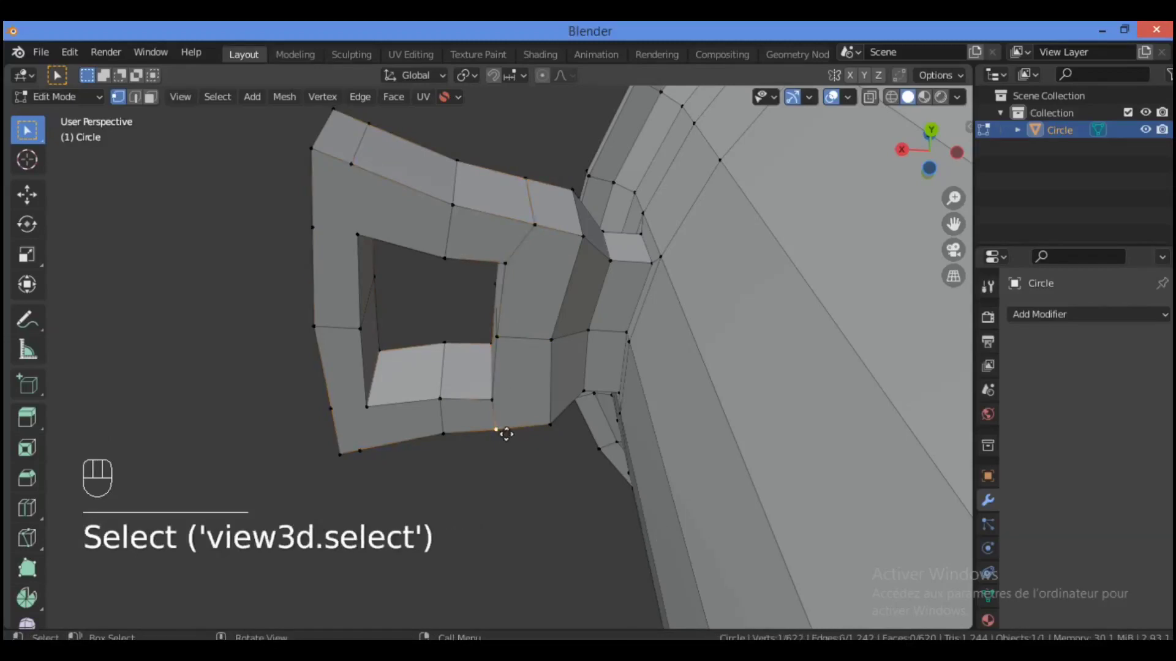
{"action": "key", "text": "g"}
{"action": "key", "text": "g"}
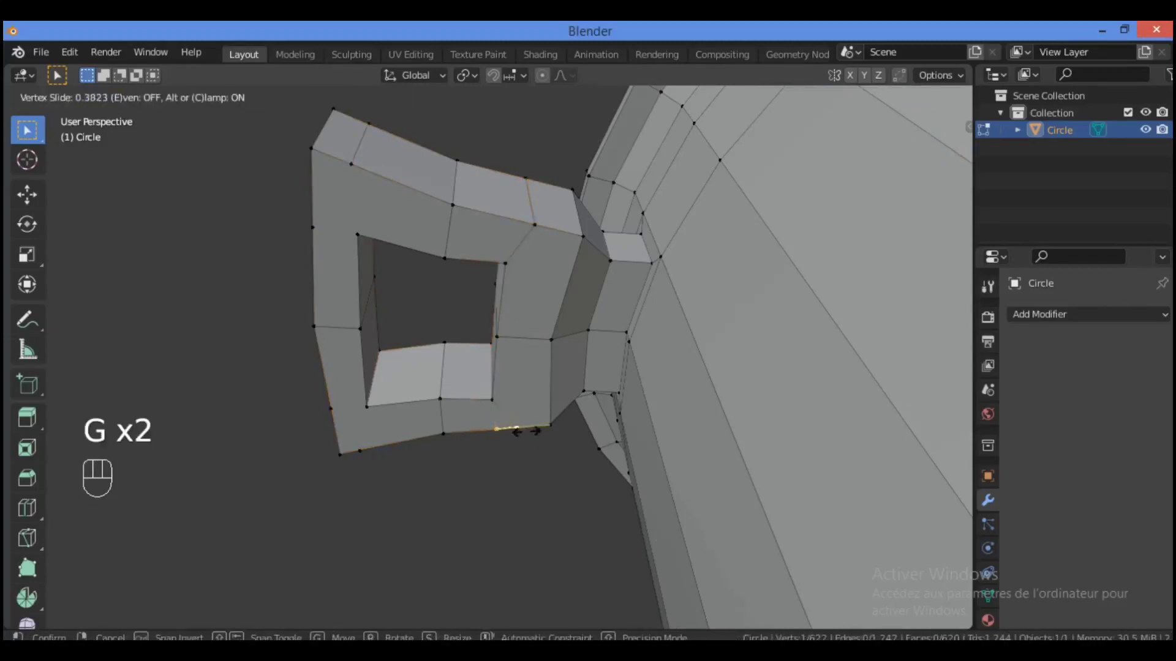
{"action": "left_click", "coordinate": [523, 432]}
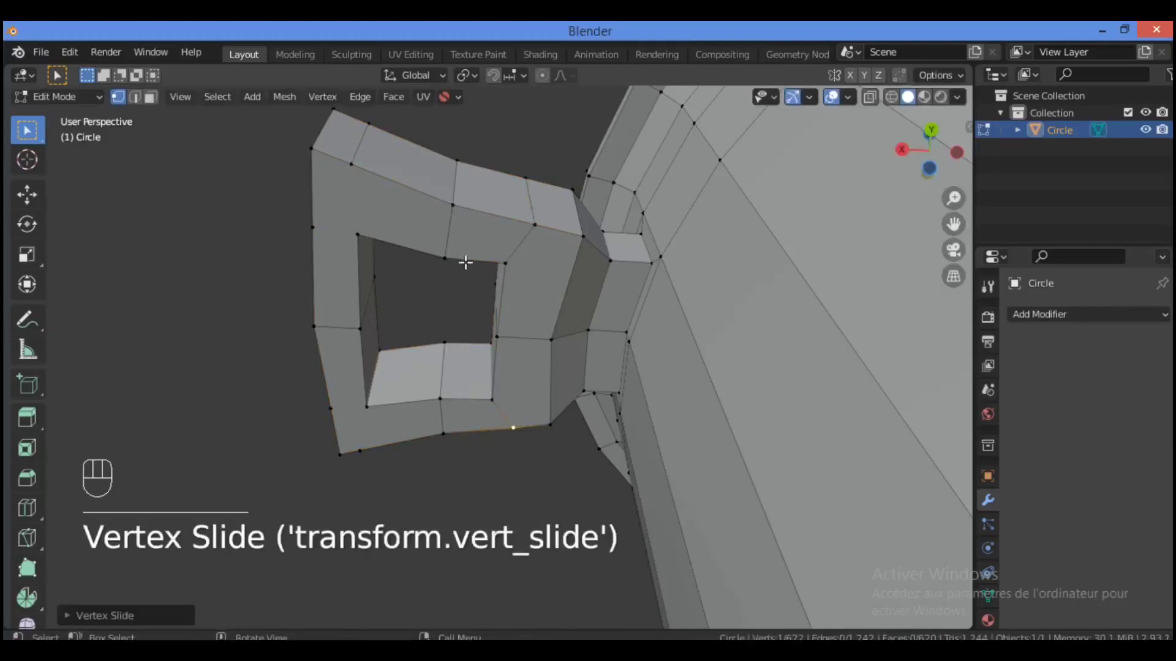
On the handle's underside, knife-cut from the opening's outer +Y corner to the existing vertices on the +Y edge and the outer end edge
{"action": "key", "text": "k"}
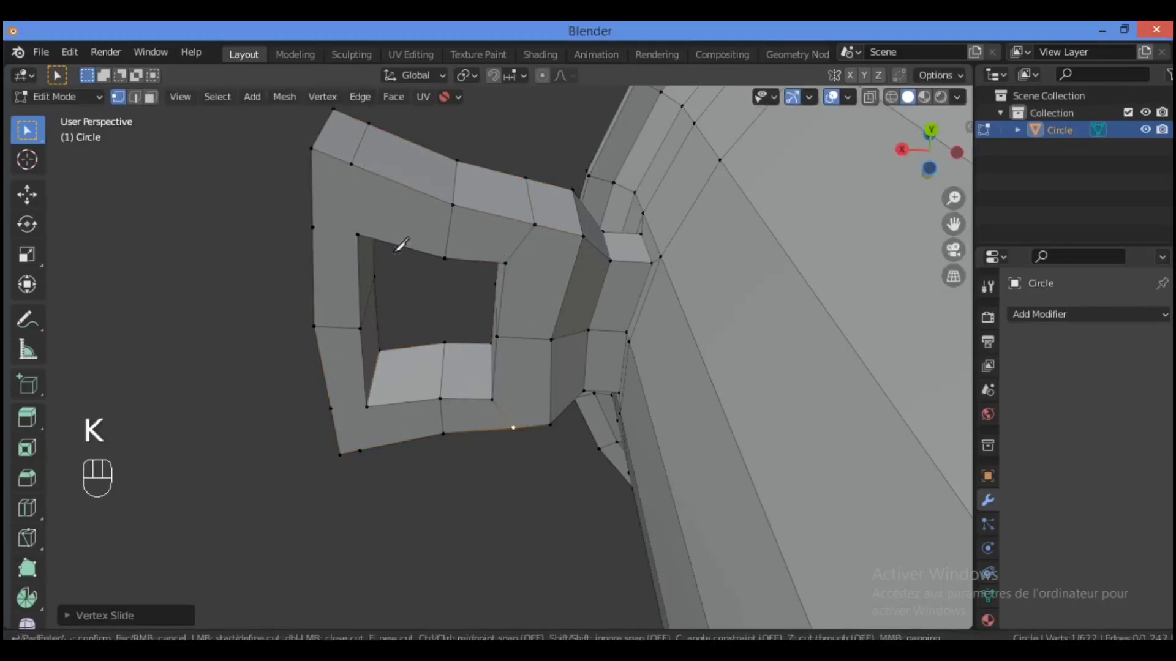
{"action": "left_click", "coordinate": [351, 164]}
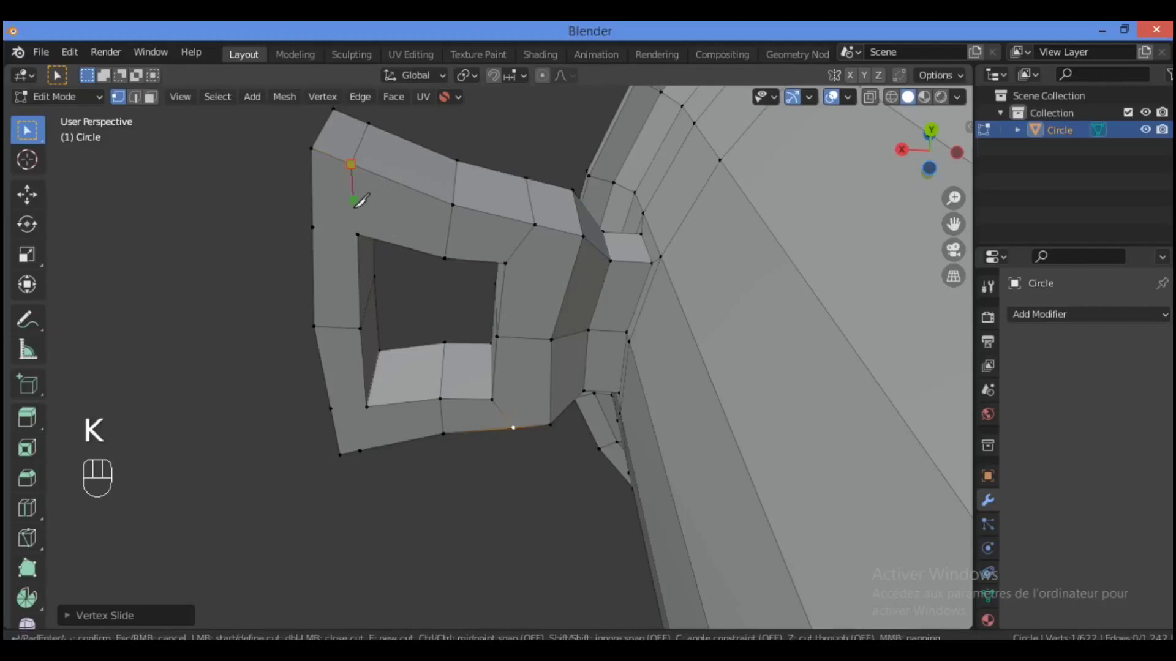
{"action": "left_click", "coordinate": [358, 234]}
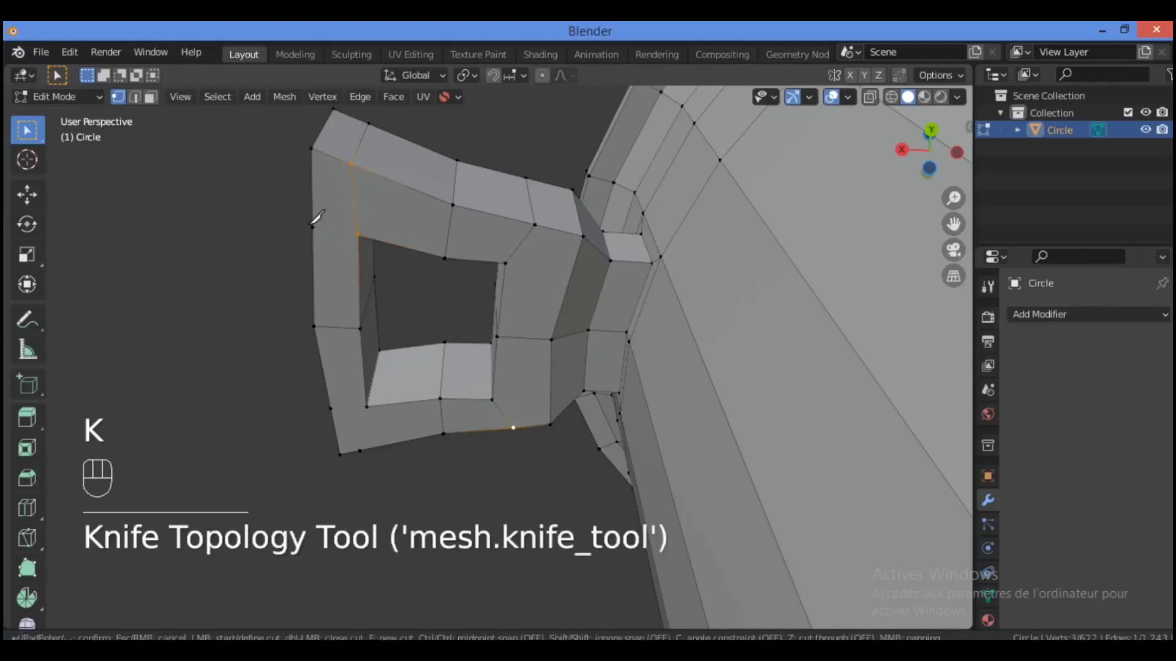
{"action": "left_click", "coordinate": [312, 228]}
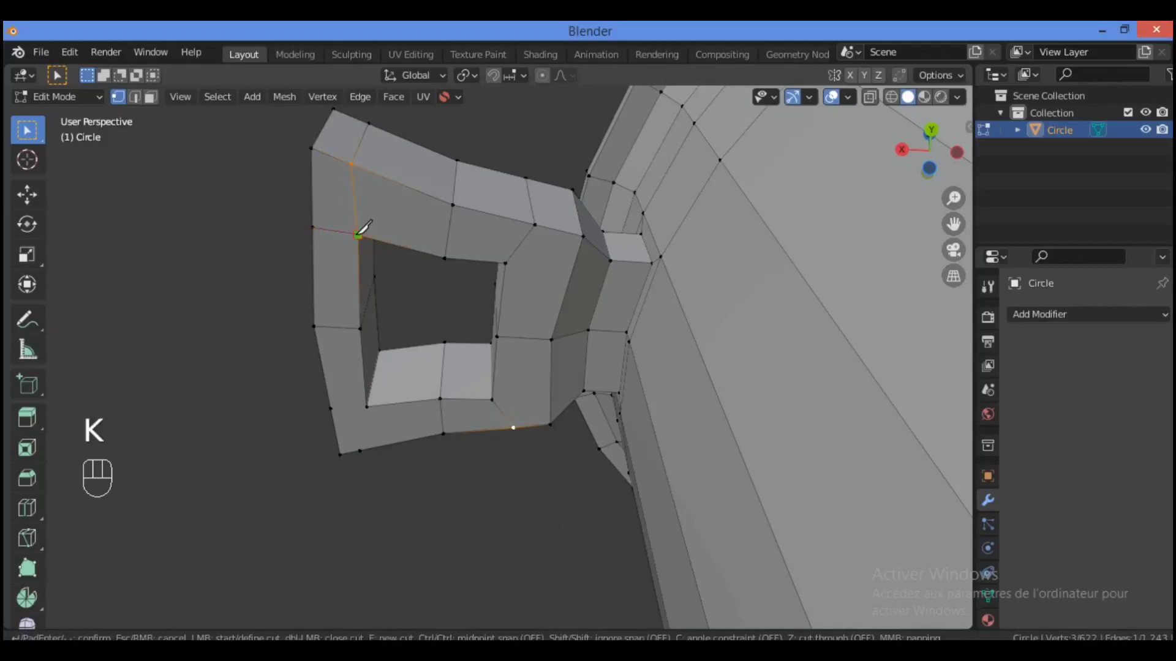
{"action": "left_click", "coordinate": [359, 234]}
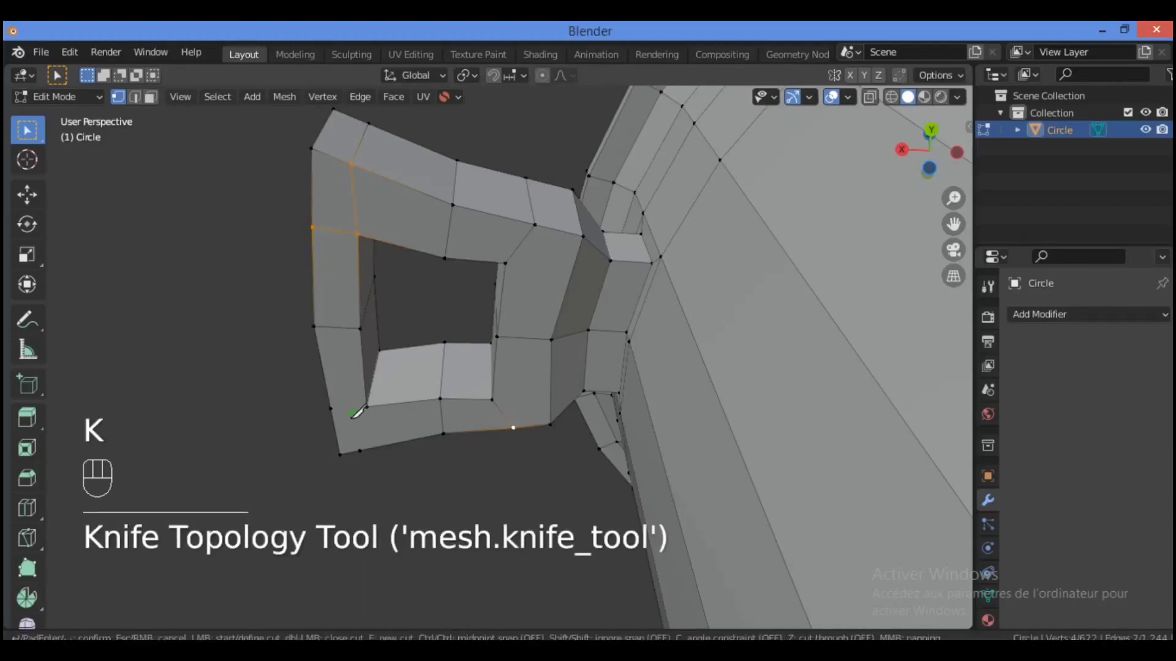
On the handle's underside, knife-cut from the outer end edge's vertex through the opening's outer -Y corner to the -Y edge's vertex
{"action": "left_click", "coordinate": [331, 407]}
{"action": "left_click", "coordinate": [366, 406]}
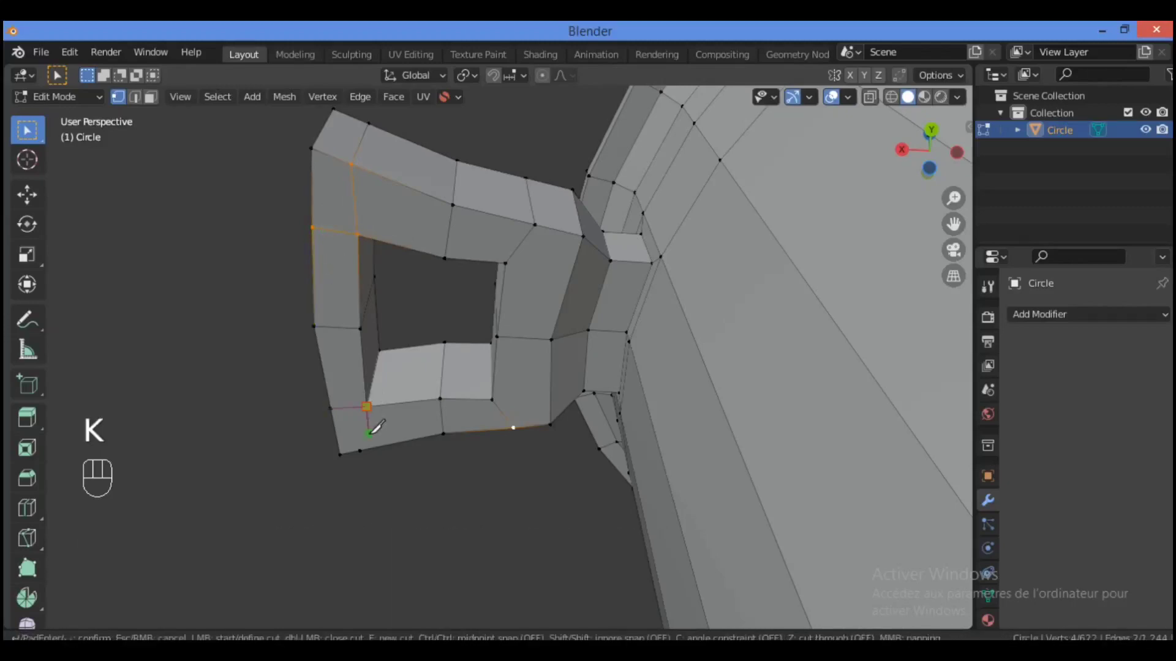
{"action": "left_click", "coordinate": [360, 451]}
{"action": "key", "text": "Return"}
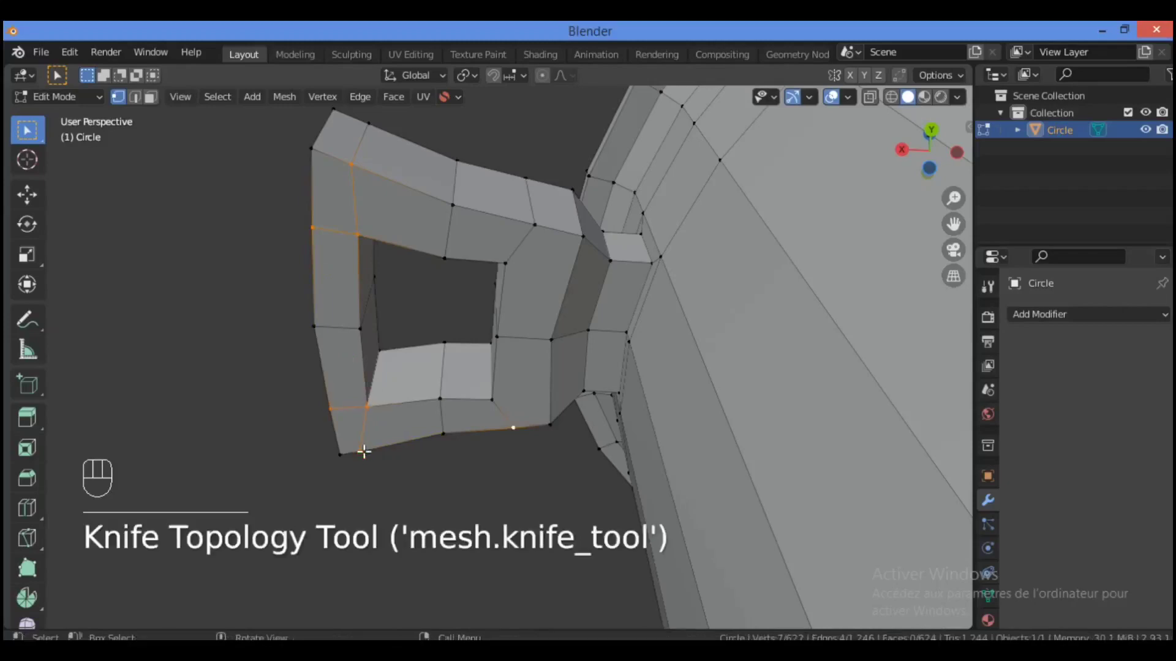